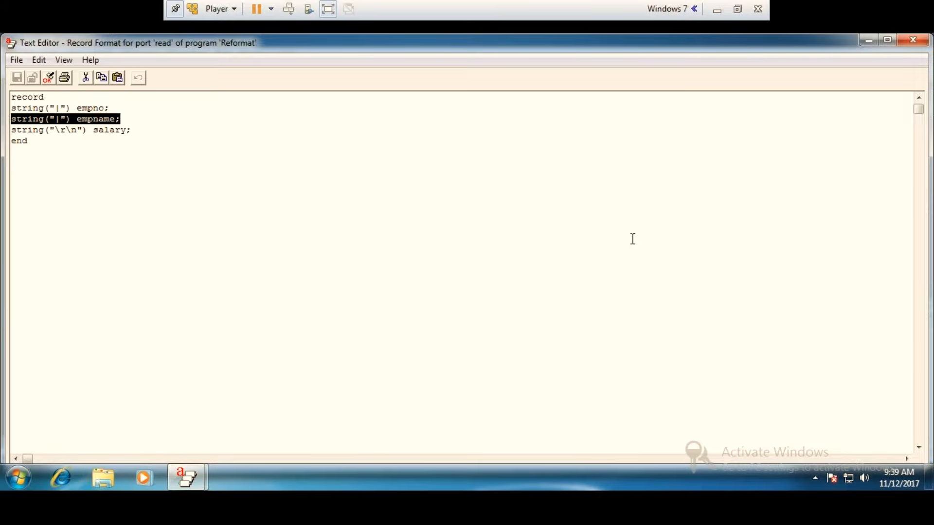
Delete the empname field from the Reformat's record format, leaving only the empno and salary fields.
mouse_move(929, 478)
click(122, 118)
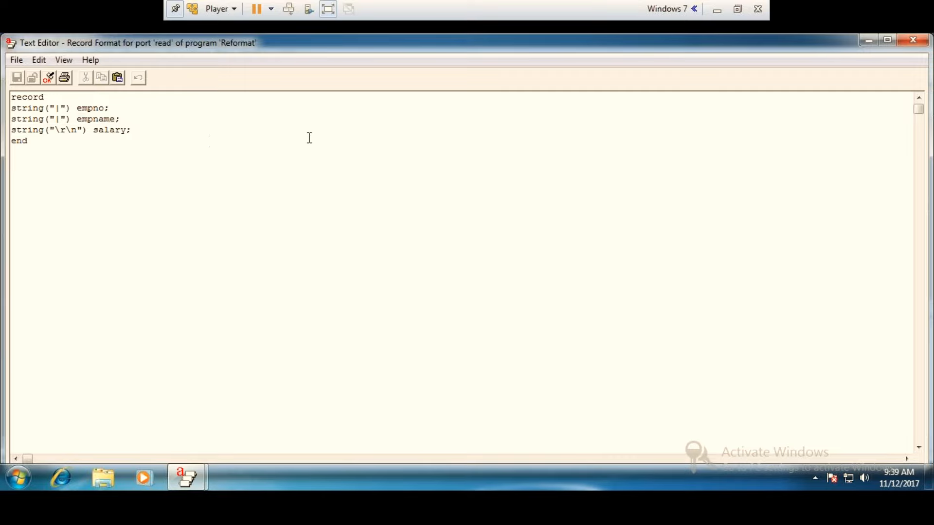
key(BackSpace)
key(BackSpace)
key(BackSpace)
key(BackSpace)
key(BackSpace)
key(BackSpace)
key(BackSpace)
key(BackSpace)
key(BackSpace)
key(BackSpace)
key(BackSpace)
key(BackSpace)
key(BackSpace)
key(BackSpace)
key(BackSpace)
key(BackSpace)
key(BackSpace)
key(BackSpace)
key(BackSpace)
key(BackSpace)
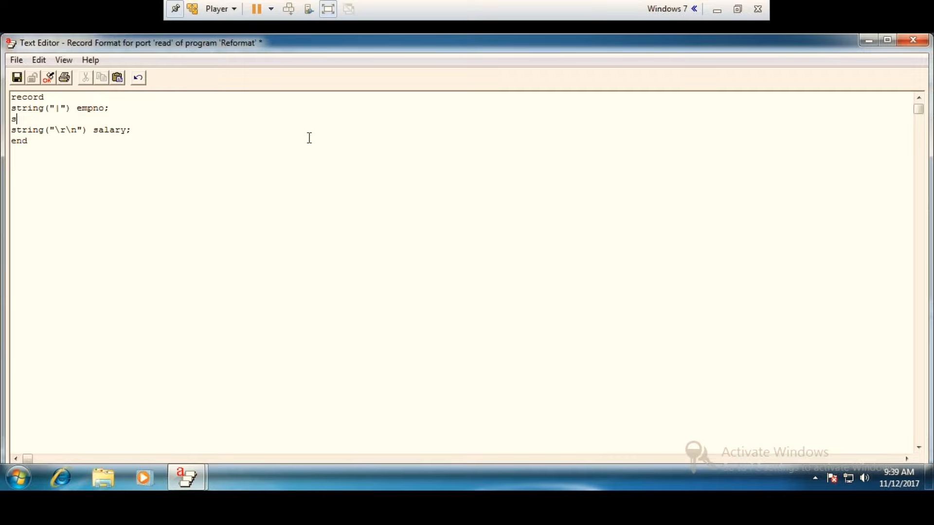
Validate and save the edited record format, and apply it as the embedded format of the Reformat's out0 port.
click(49, 79)
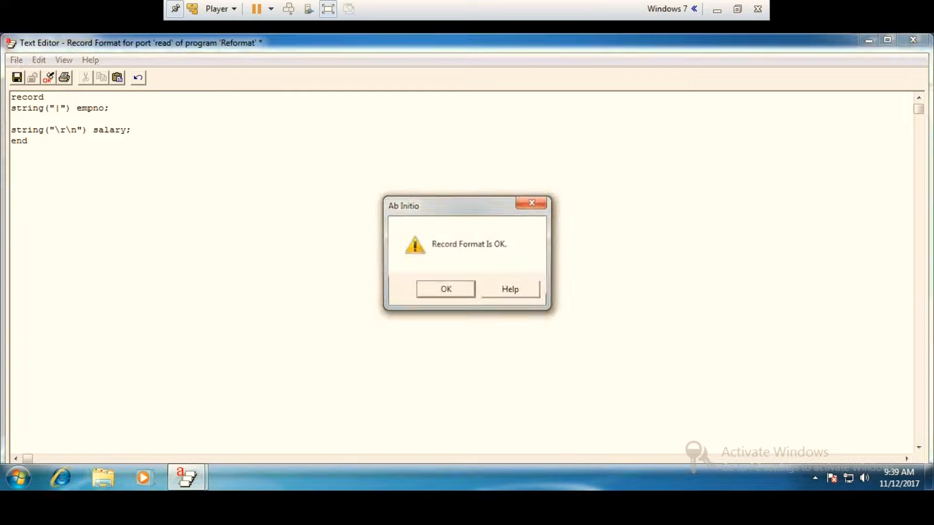
click(450, 290)
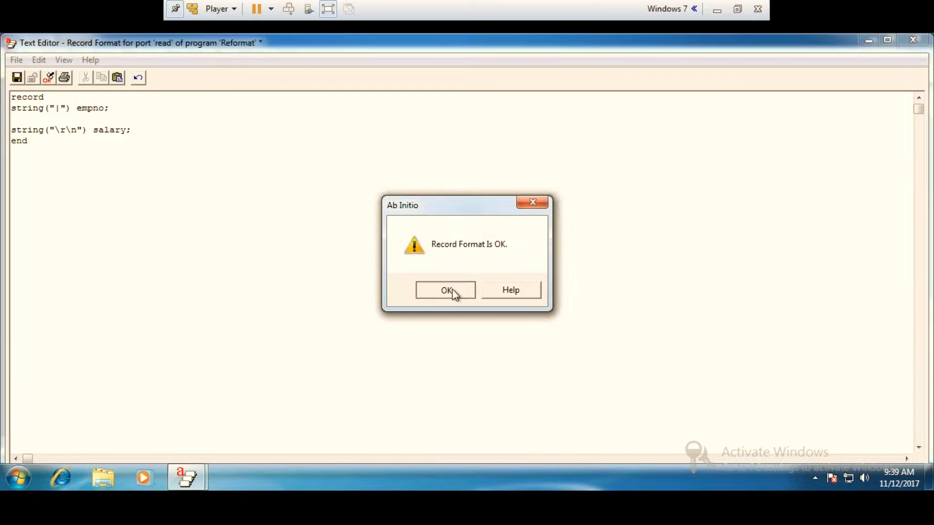
click(18, 79)
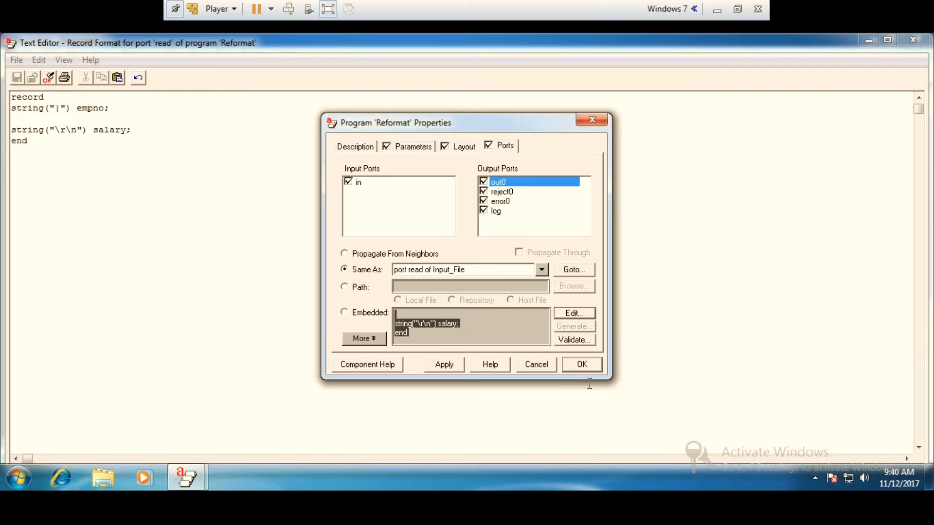
click(346, 312)
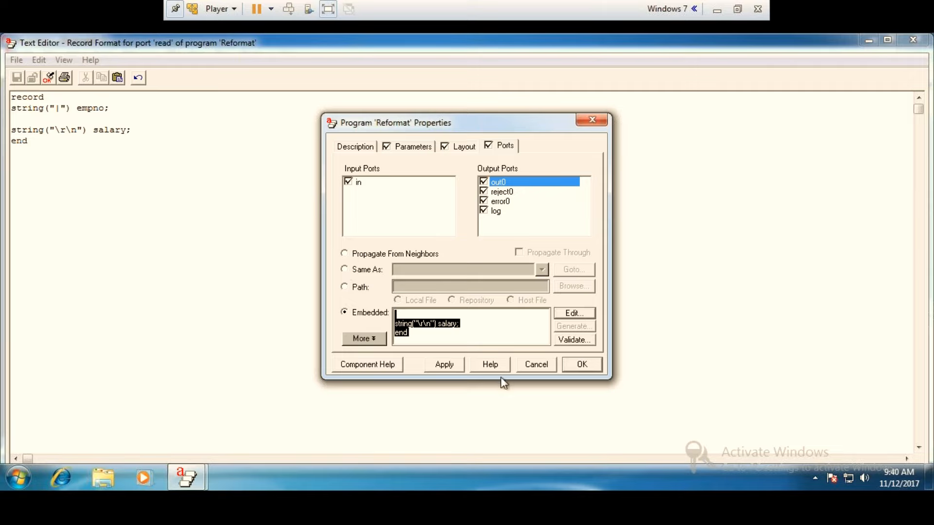
click(580, 363)
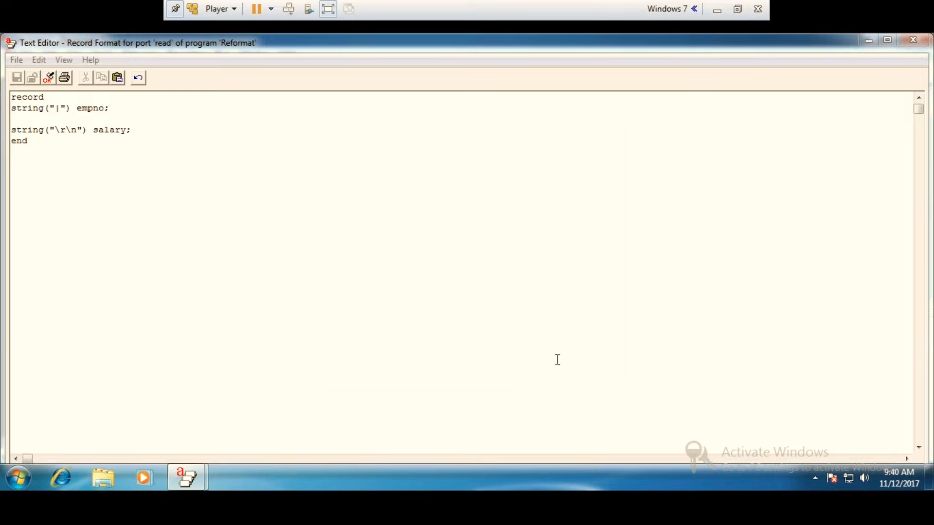
click(18, 60)
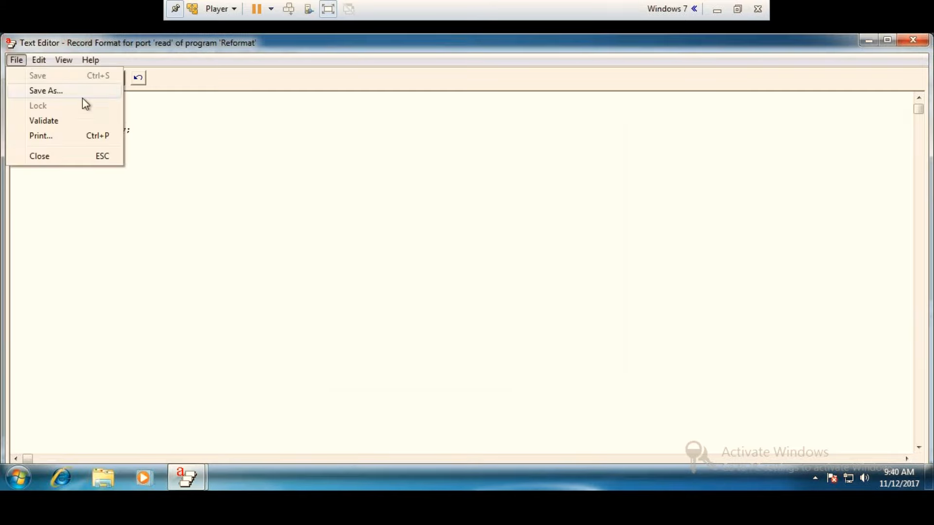
click(62, 94)
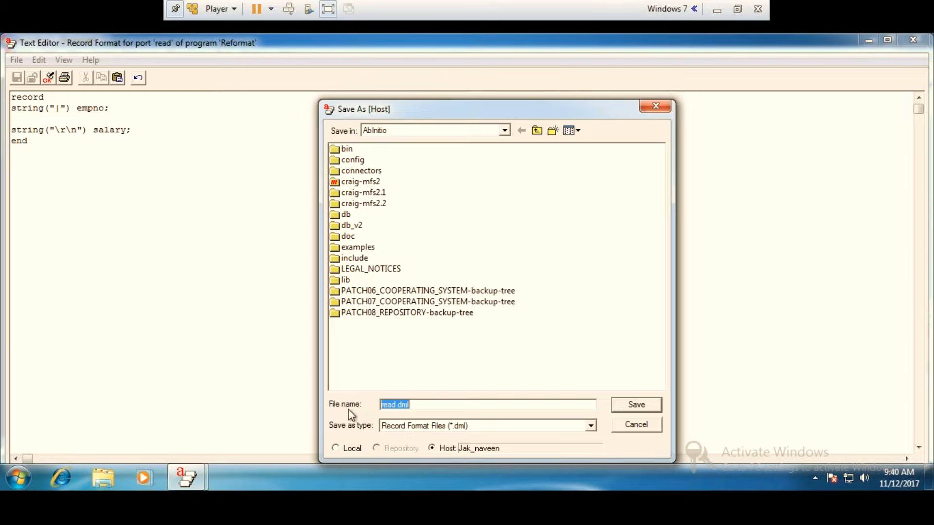
click(661, 110)
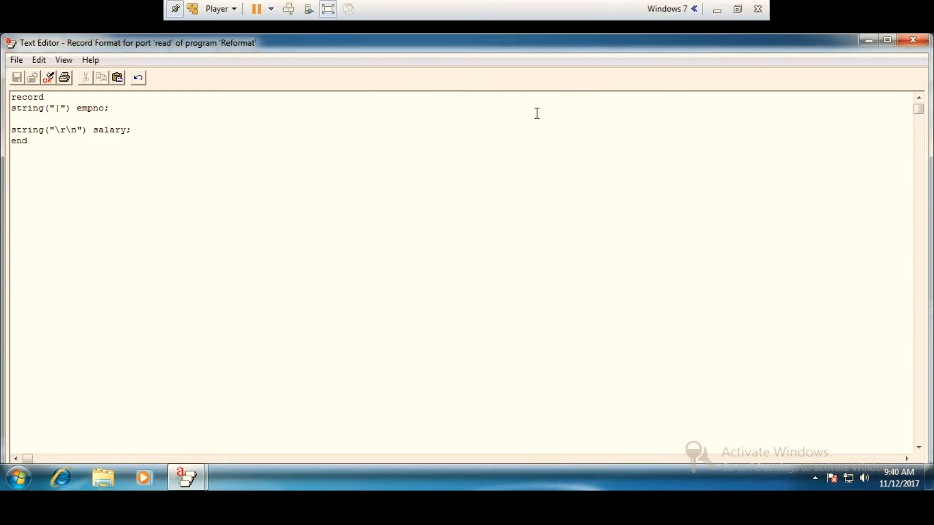
Close the record format editor and check the record format on the Output File's write port.
click(911, 42)
click(333, 133)
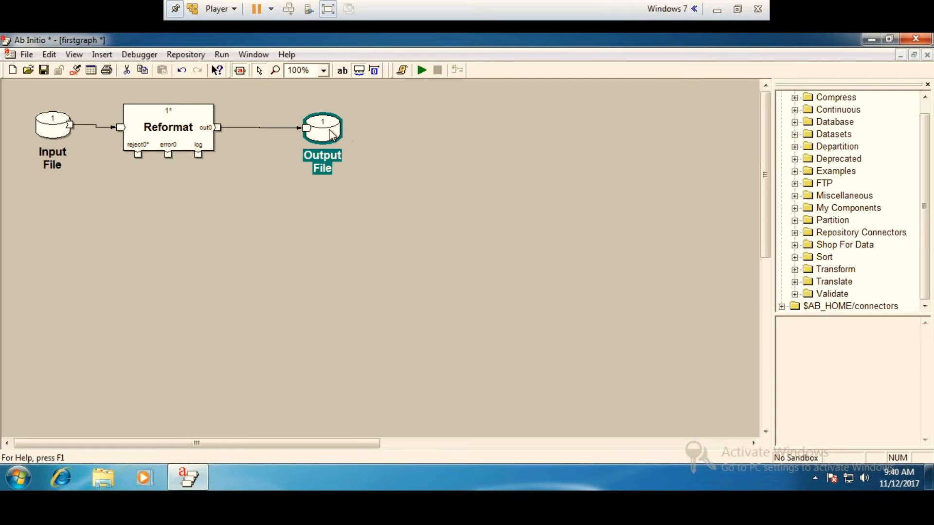
double_click(332, 134)
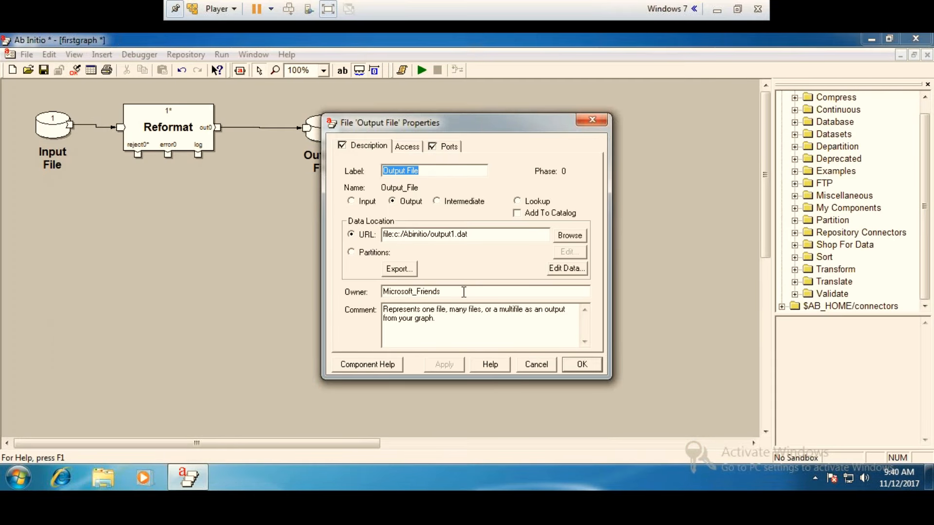
click(452, 147)
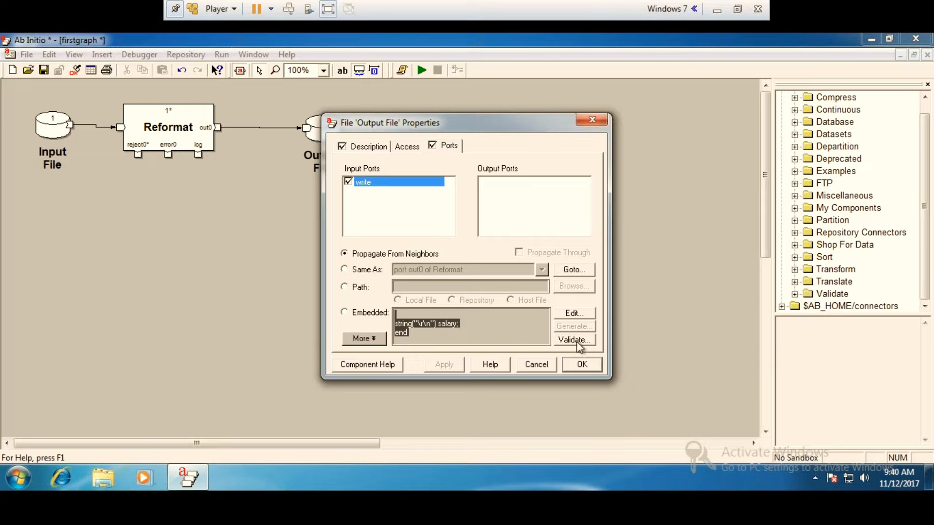
click(582, 365)
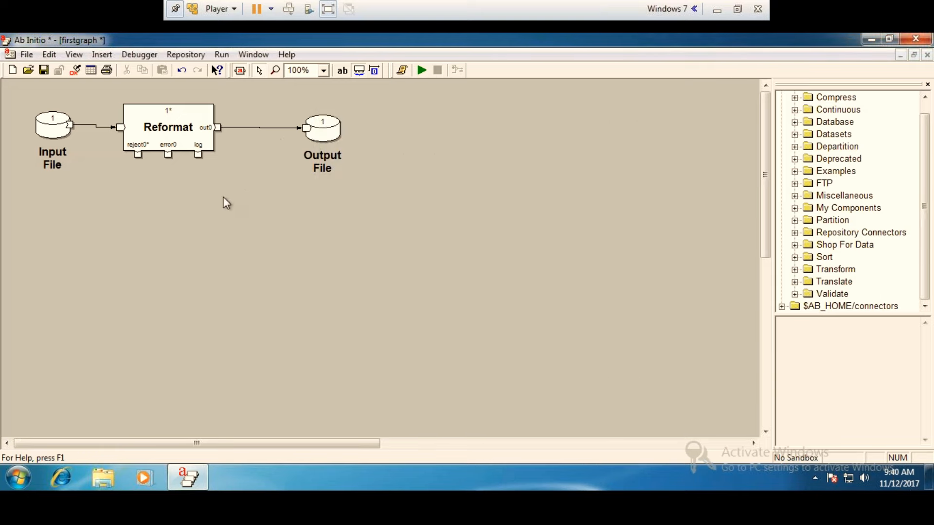
Validate the Reformat's select filter expression on empno and save the component changes.
double_click(168, 131)
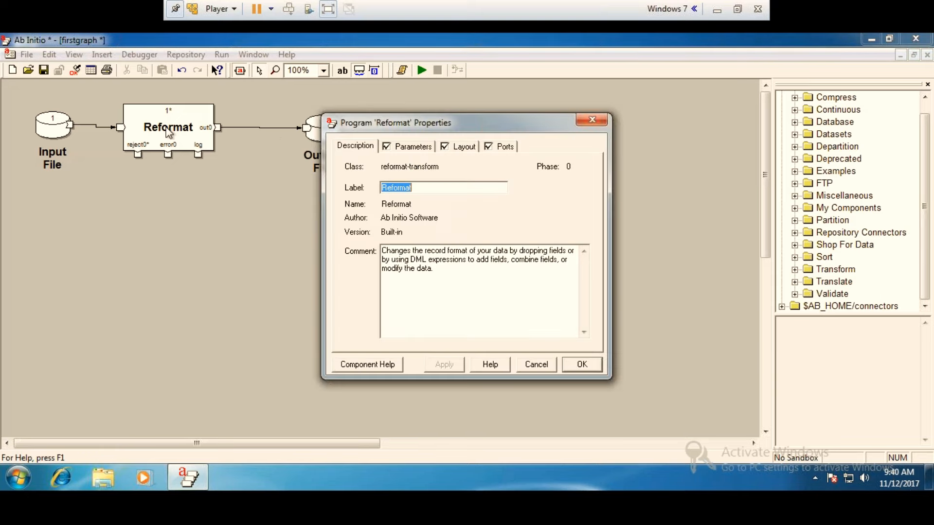
click(413, 146)
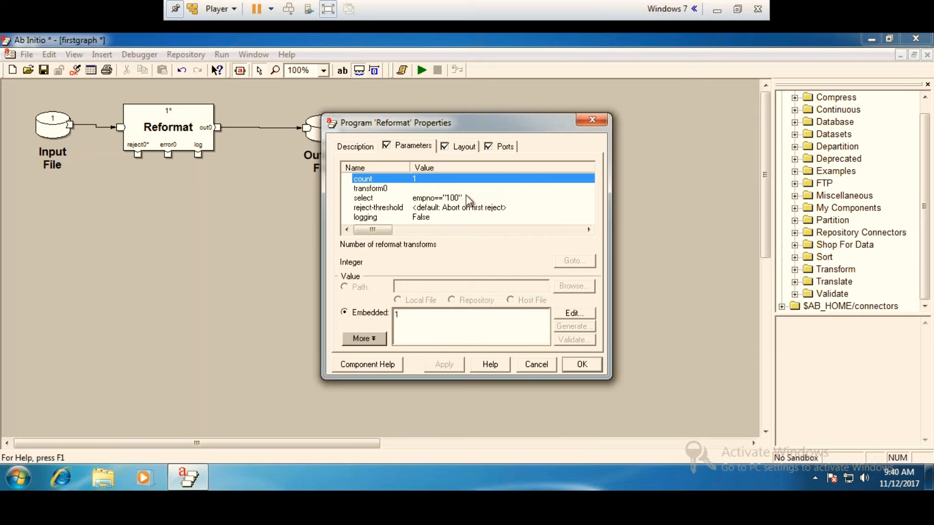
double_click(469, 199)
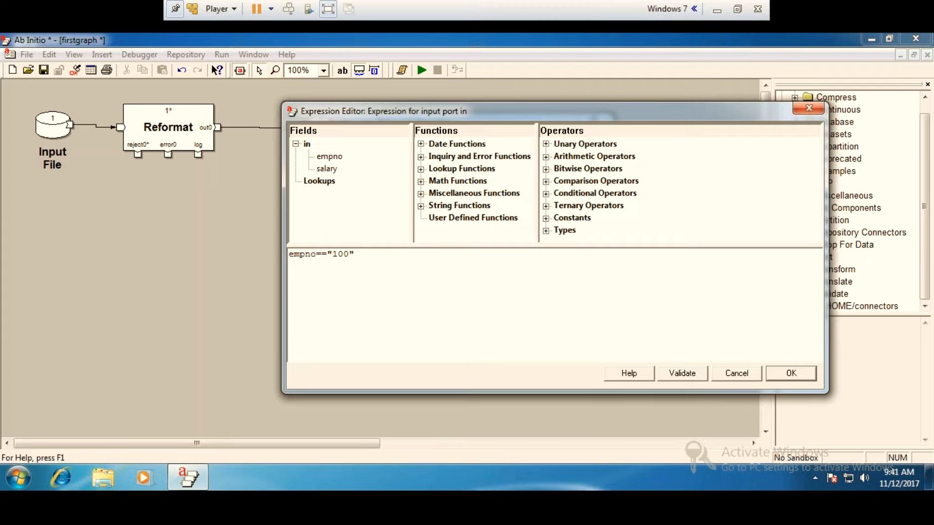
click(684, 377)
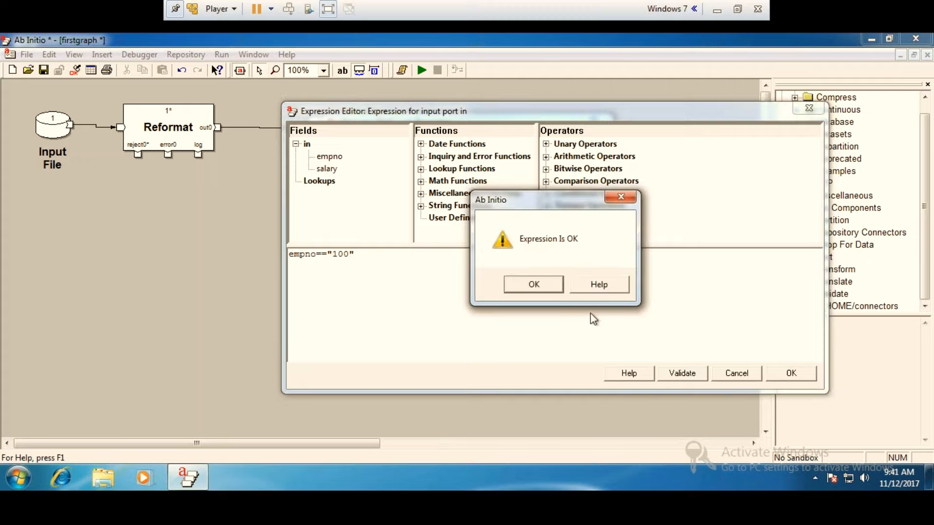
click(547, 290)
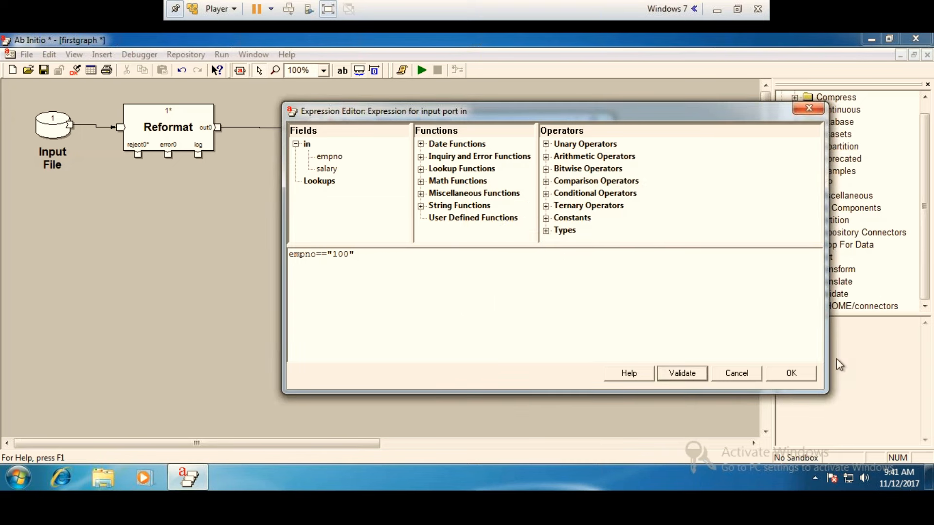
click(798, 378)
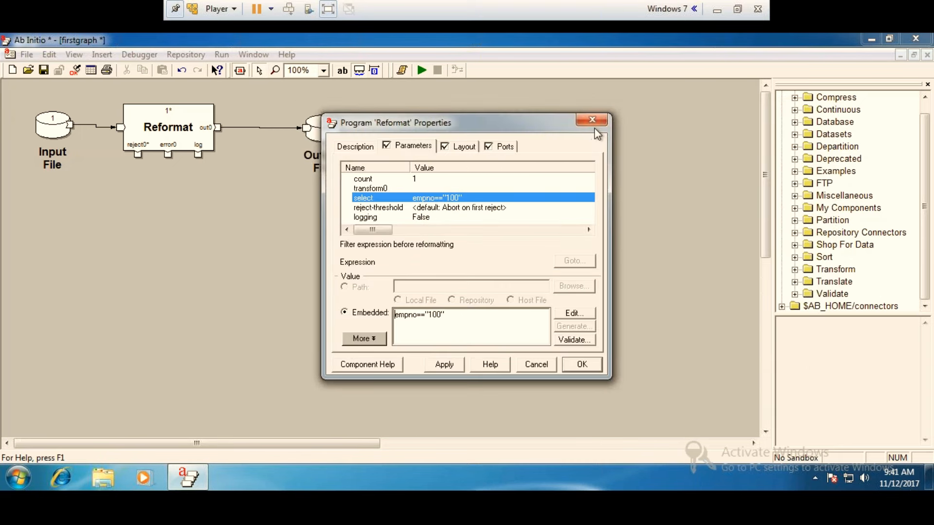
click(595, 125)
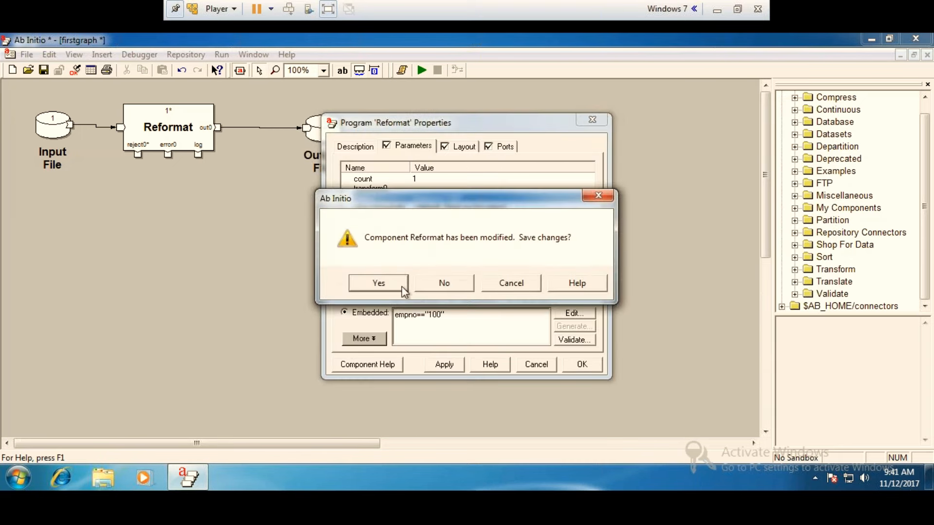
click(398, 285)
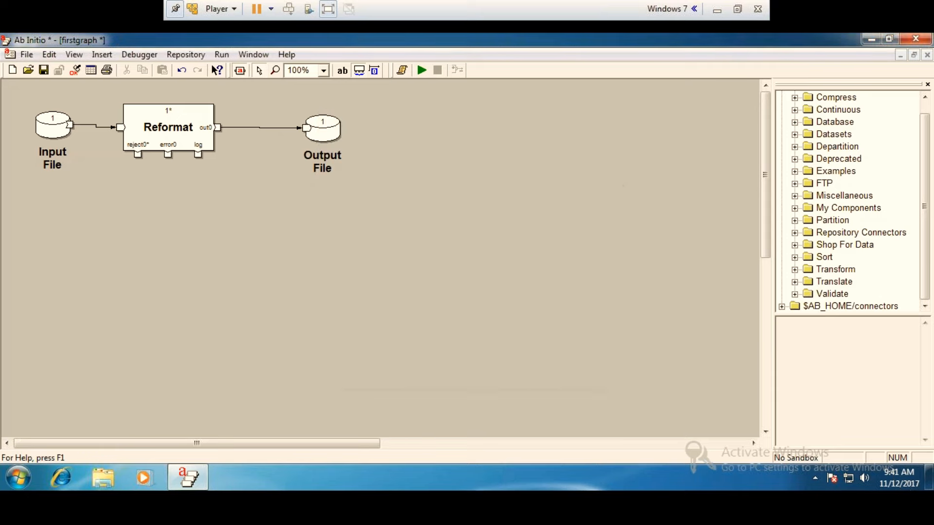
View records 1 through 10 of the Input File and examine the empno and salary fields of the first record.
right_click(59, 123)
click(126, 286)
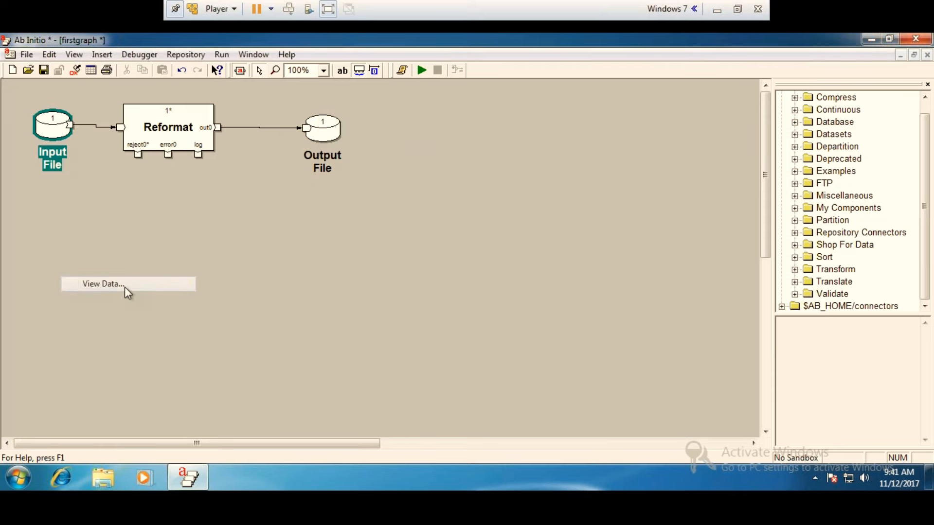
click(516, 359)
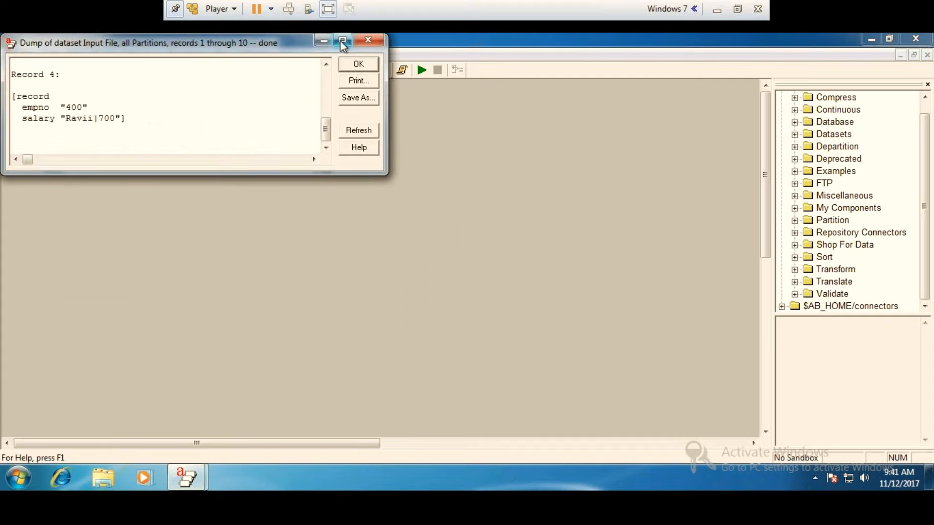
click(347, 42)
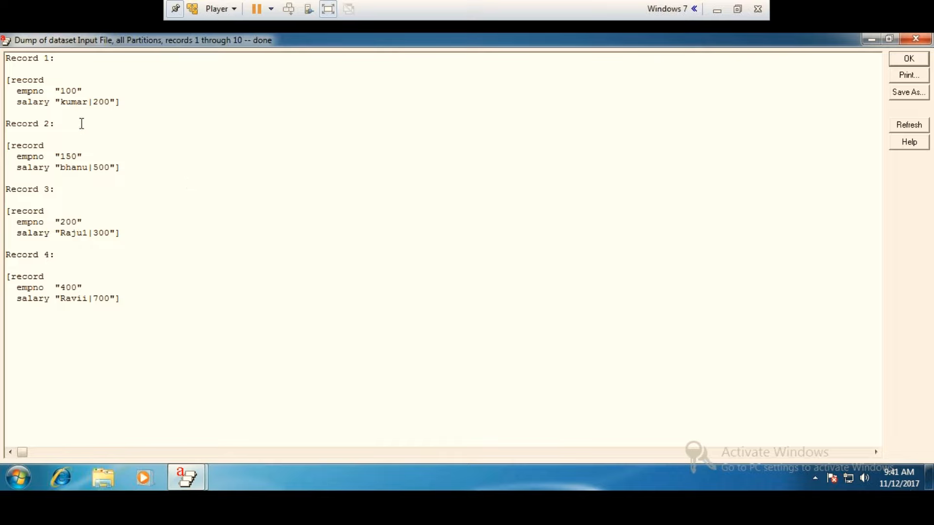
click(90, 84)
drag(90, 85, 5, 92)
click(94, 90)
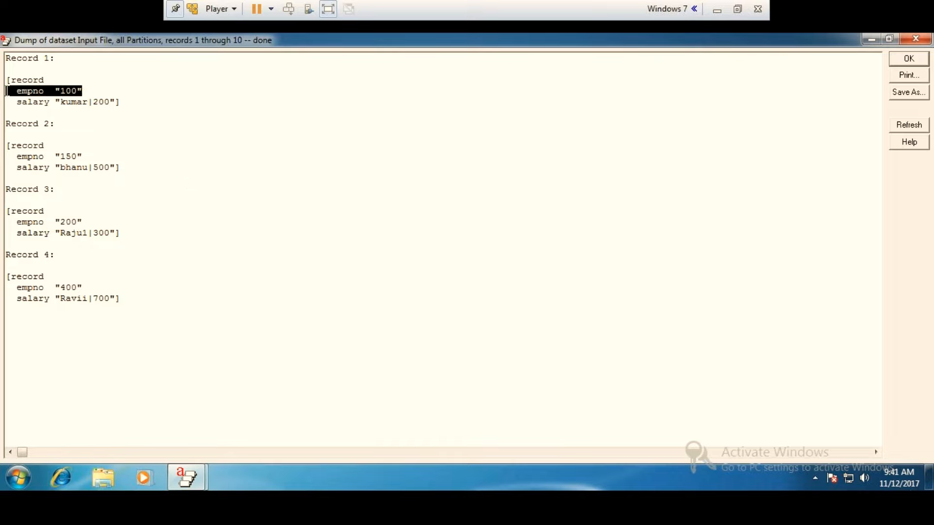
click(99, 109)
drag(134, 106, 7, 60)
click(135, 94)
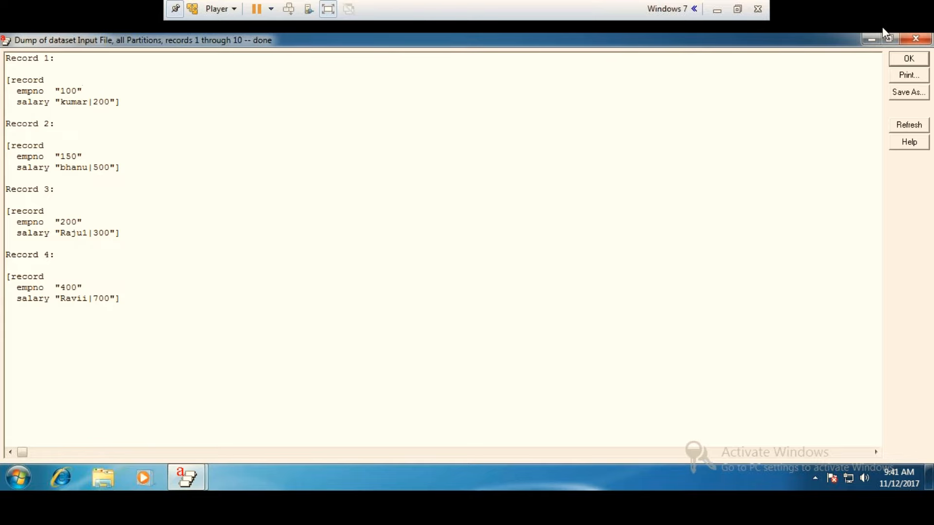
click(915, 39)
Run the firstgraph graph and close its job output once execution ends.
click(306, 279)
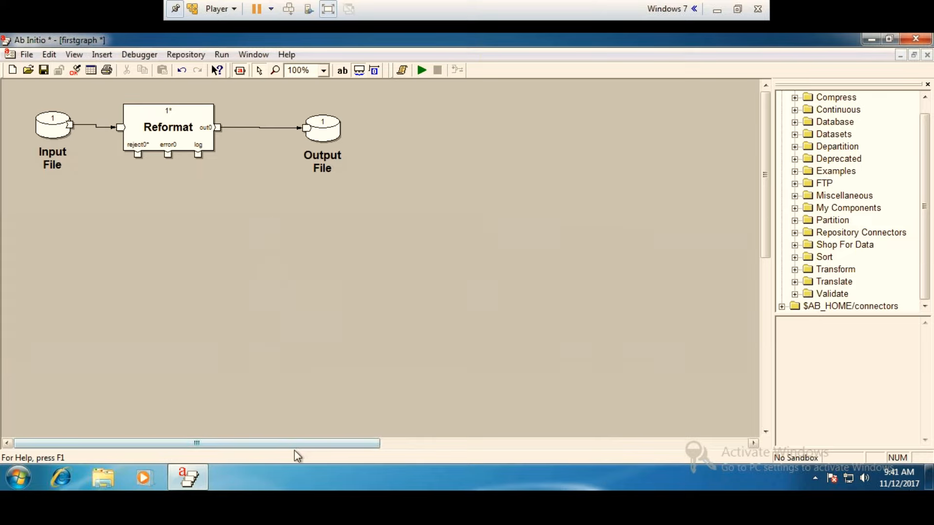
drag(321, 443, 215, 256)
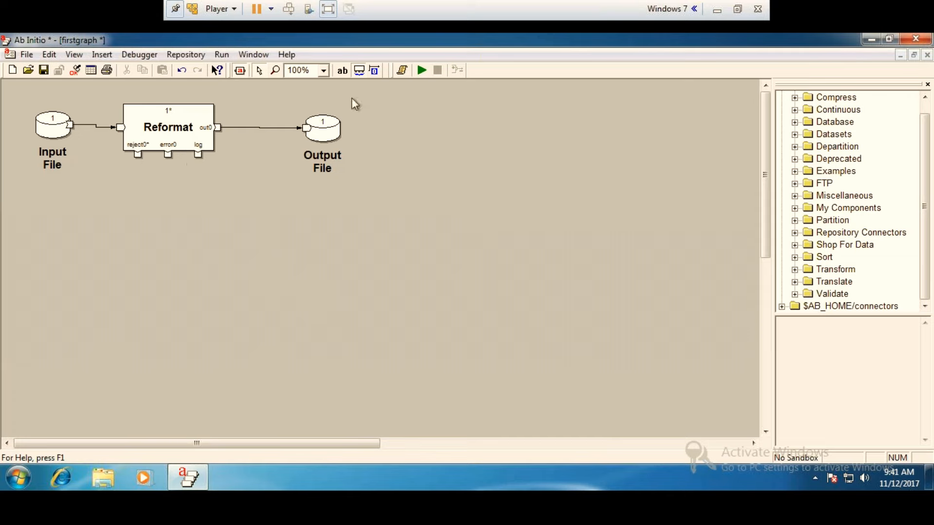
click(422, 69)
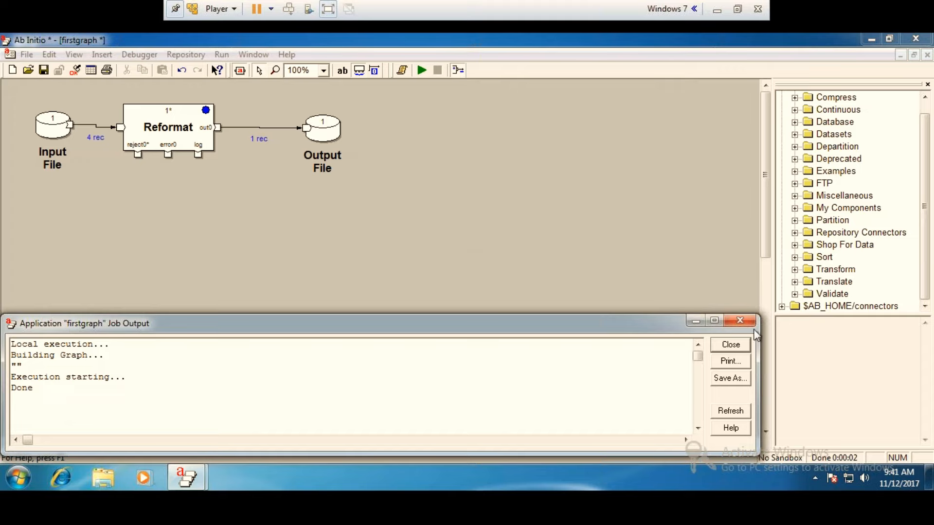
click(743, 322)
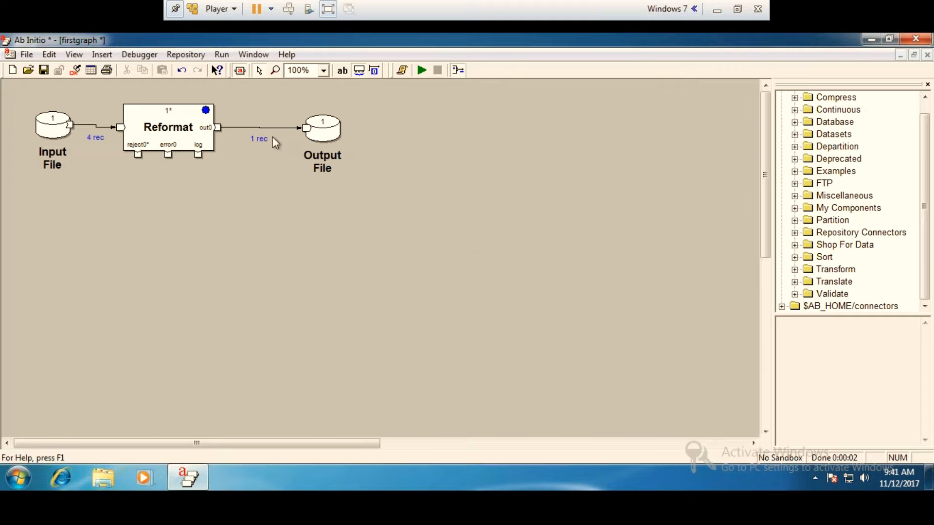
View records 1 through 10 of the Output File as formatted text in an enlarged window.
right_click(329, 124)
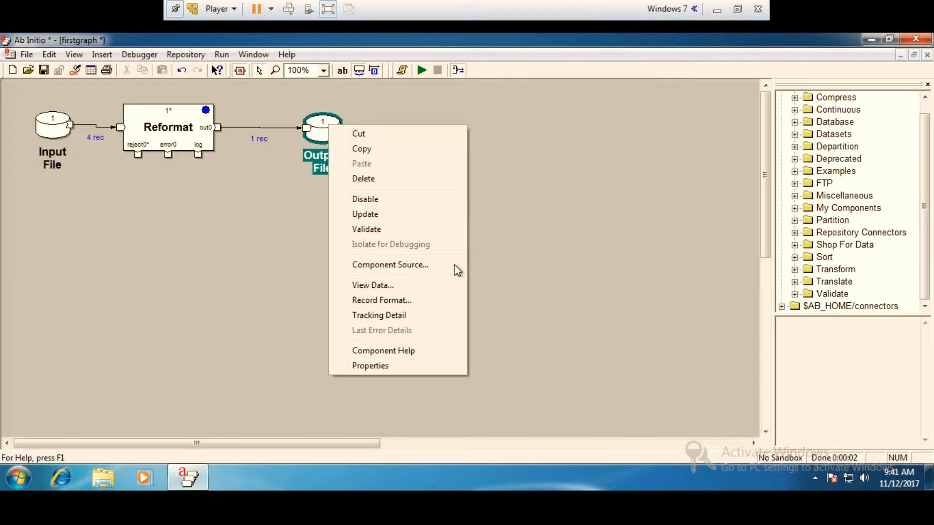
click(407, 286)
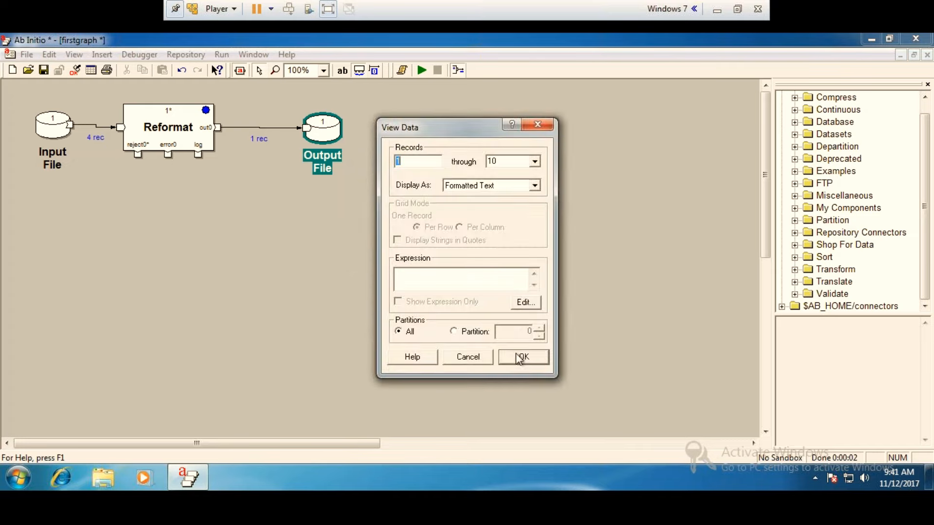
click(517, 357)
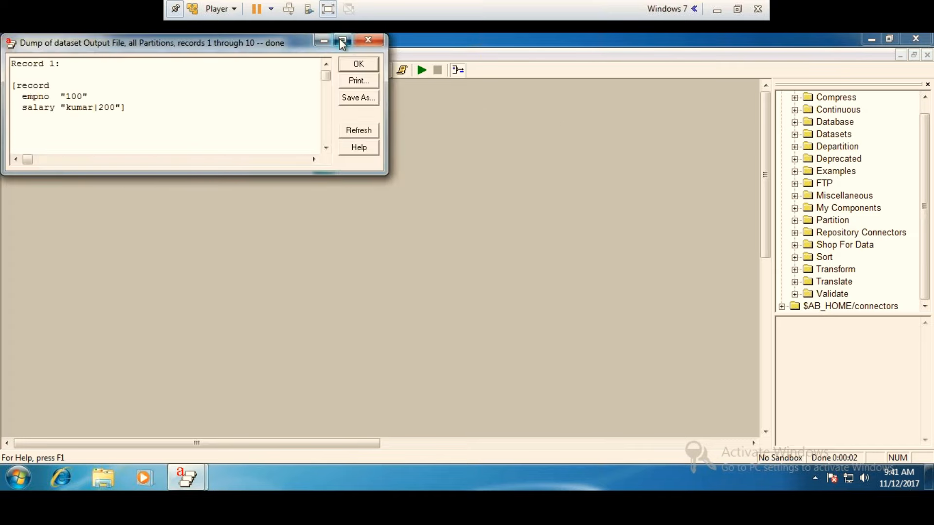
click(342, 40)
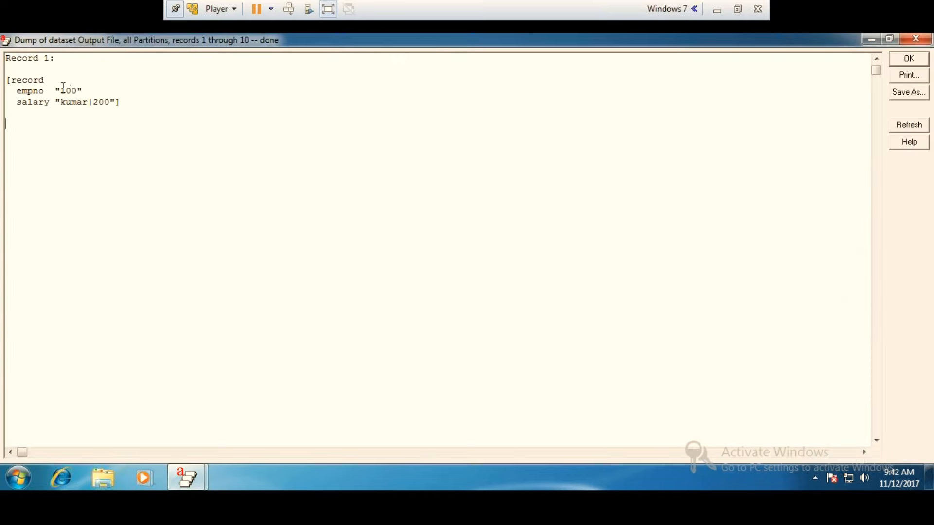
Examine the empno and salary values of the first Output File record and close the data dump.
drag(63, 85, 101, 80)
click(171, 90)
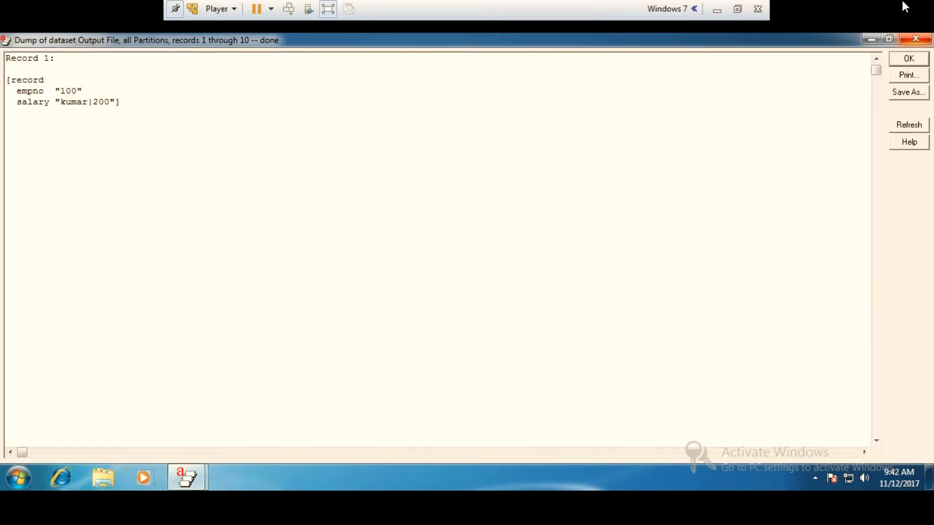
click(915, 39)
click(376, 253)
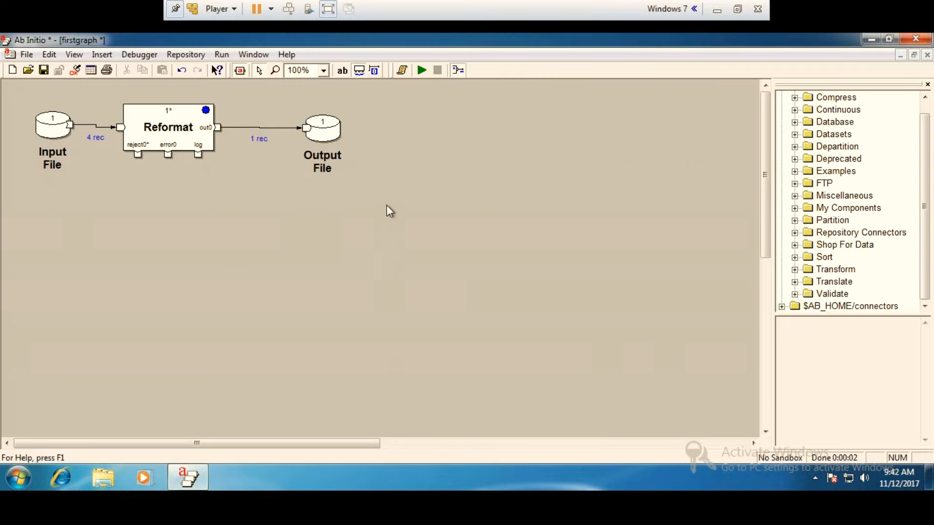
Extend the Reformat's select expression to empno=="100"|empno=="200".
double_click(158, 124)
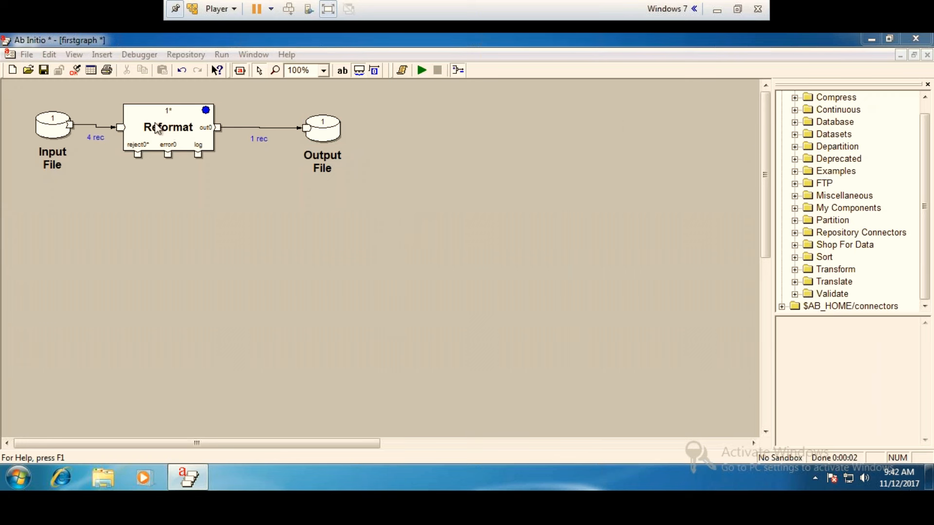
click(399, 148)
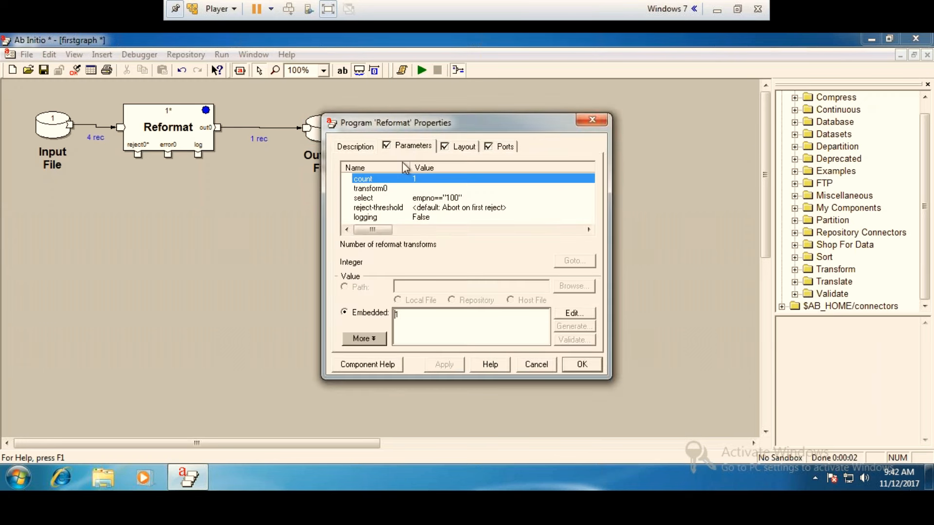
double_click(440, 198)
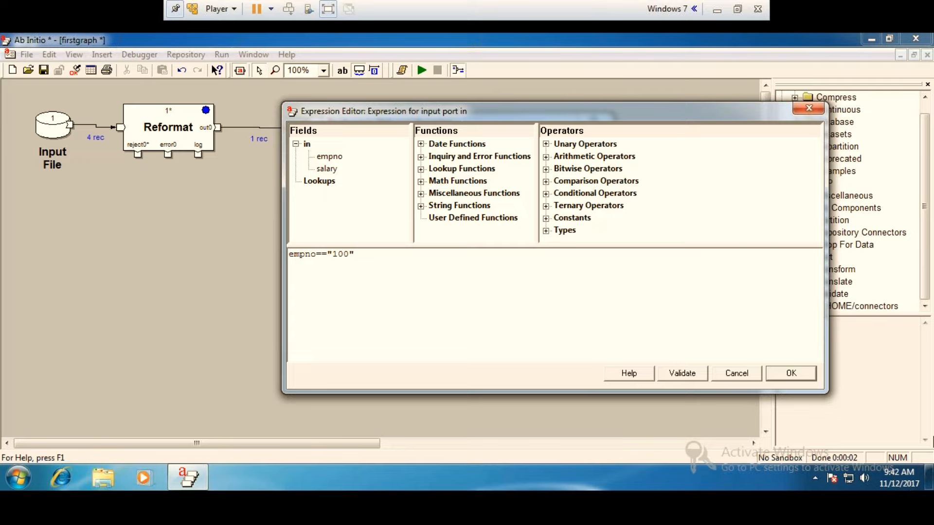
text(|empno=="200)
Validate the two-value empno filter expression, accept it and save the Reformat properties.
click(682, 373)
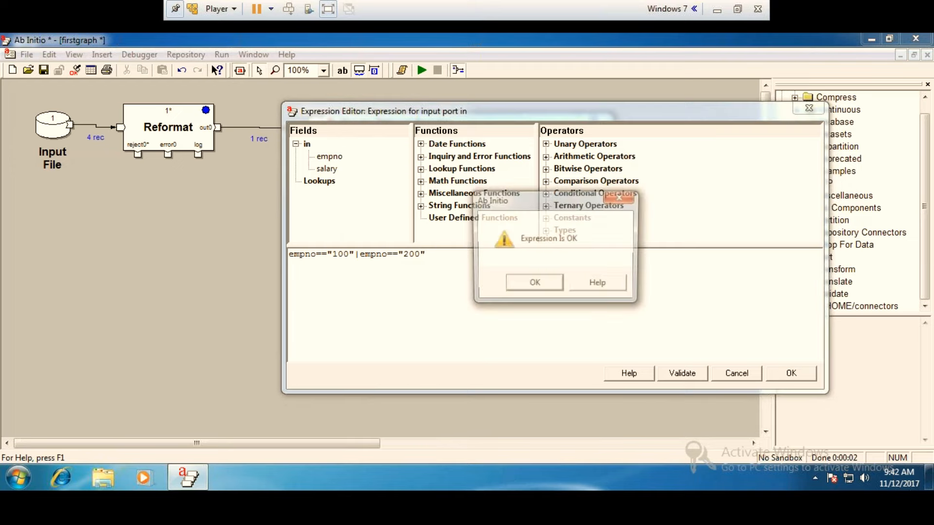
click(554, 287)
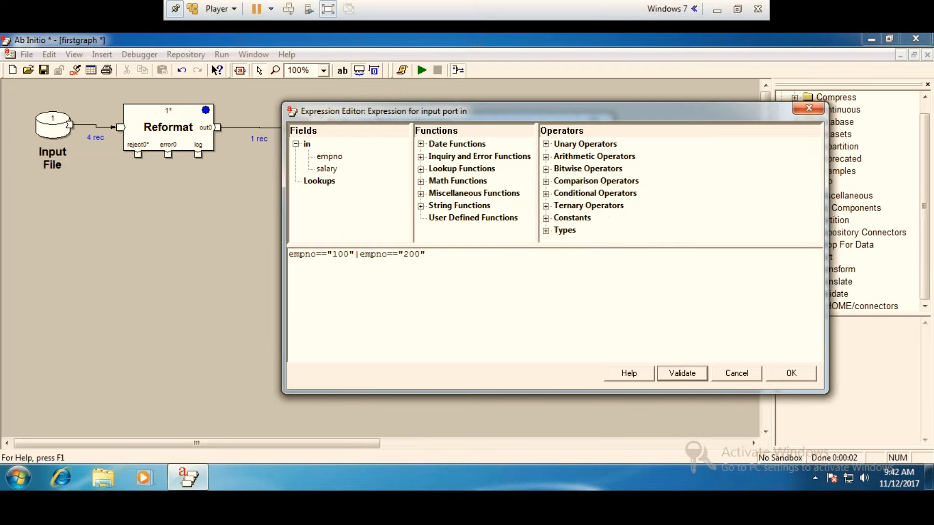
click(803, 376)
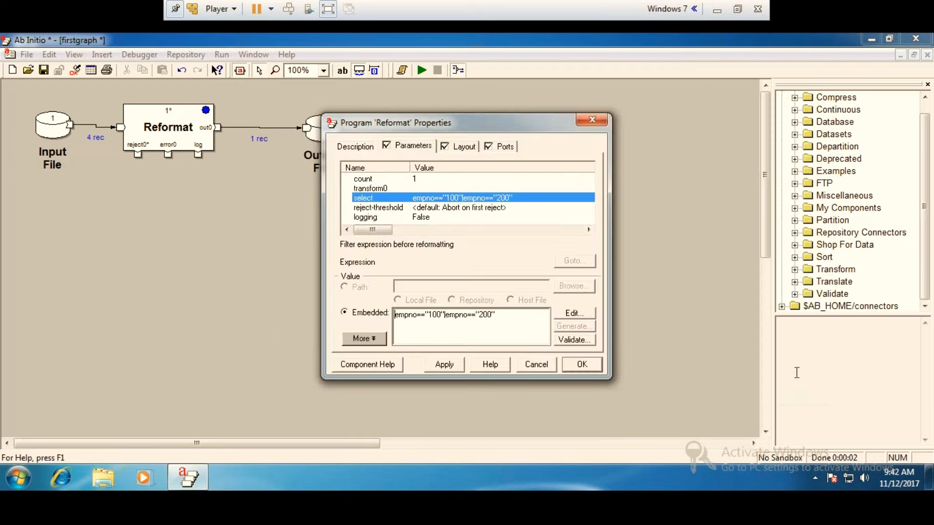
click(582, 364)
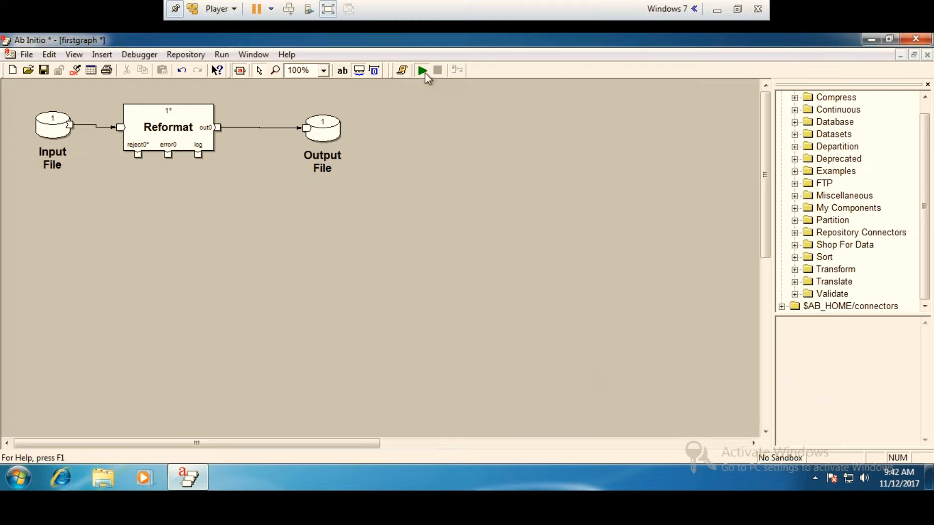
Run the graph, then view Output File records 1 through 10 as formatted text in an enlarged window.
click(423, 71)
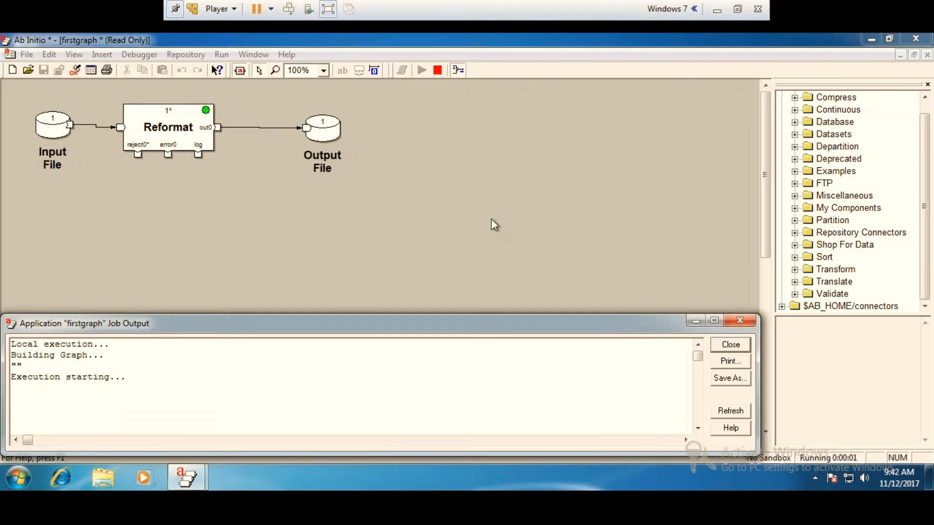
click(733, 324)
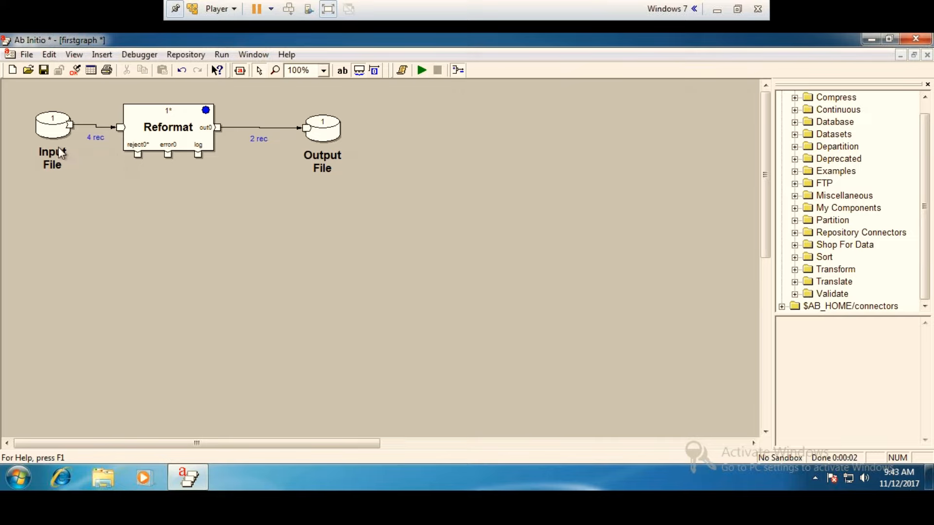
right_click(331, 133)
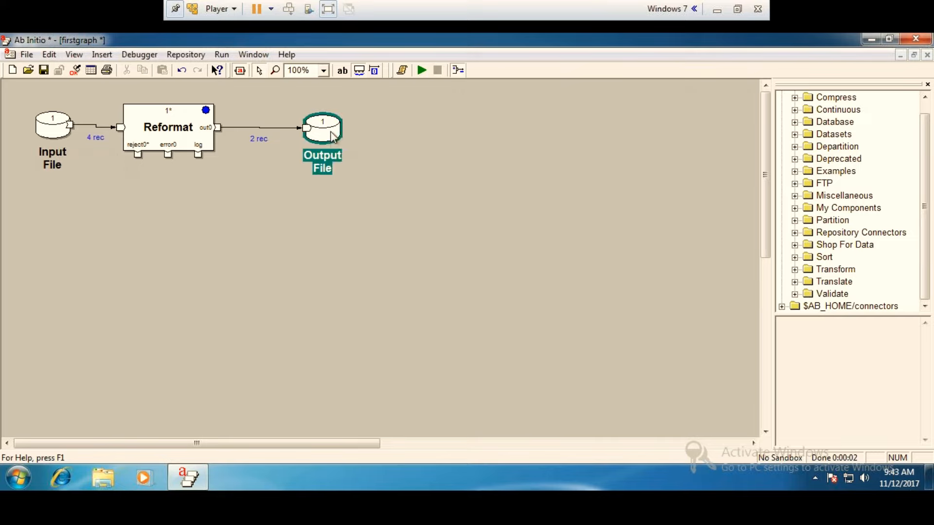
click(386, 292)
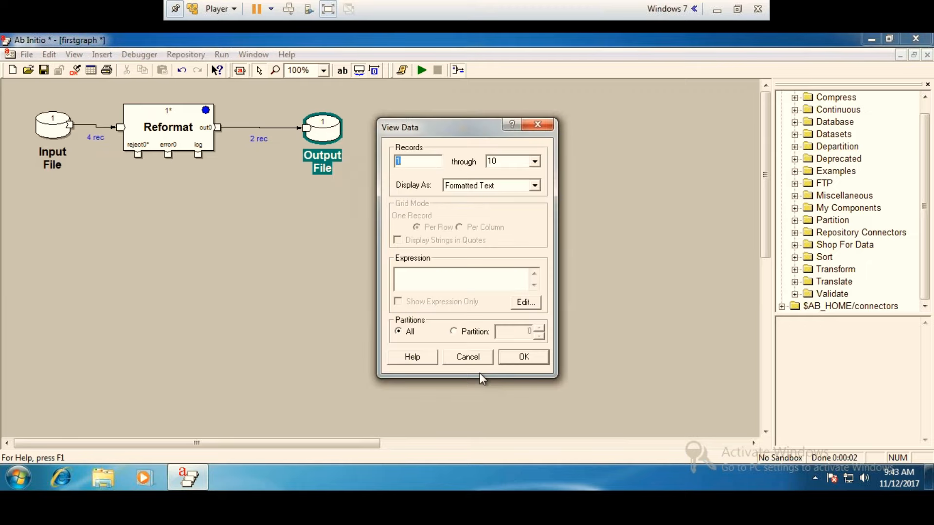
click(521, 358)
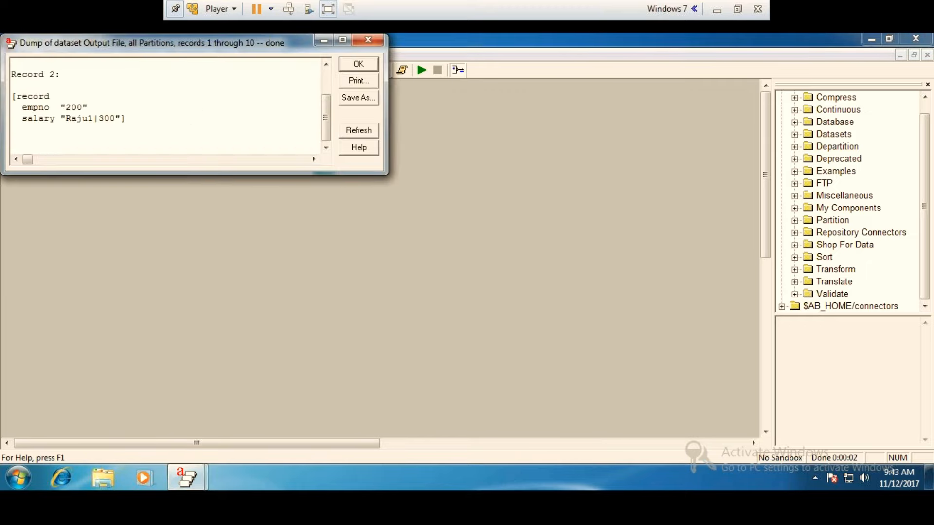
click(343, 40)
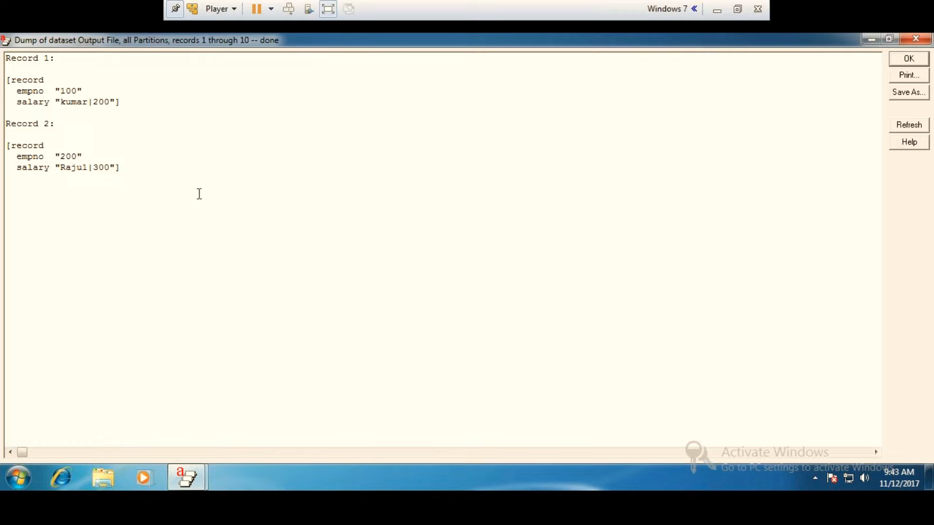
Examine the records kept by the two-value empno filter and close the Output File dump.
drag(157, 180, 6, 42)
click(198, 115)
click(912, 41)
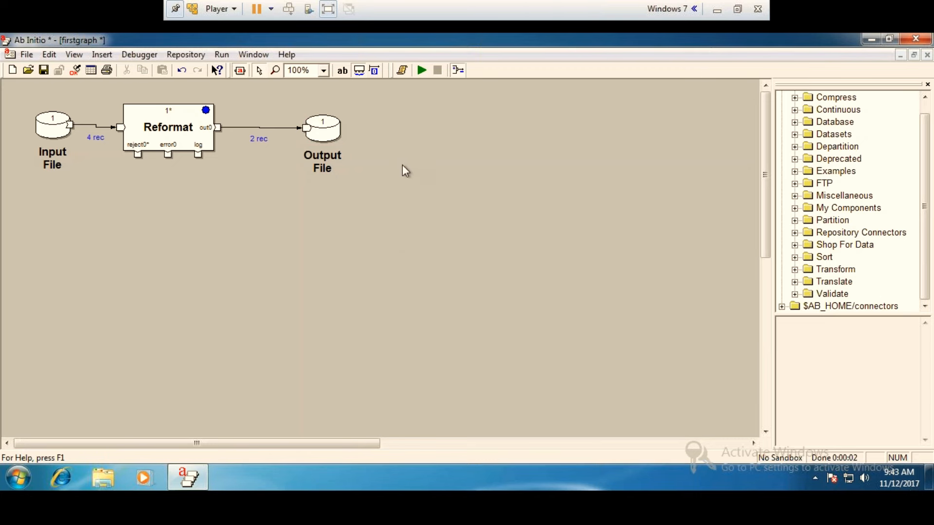
click(716, 10)
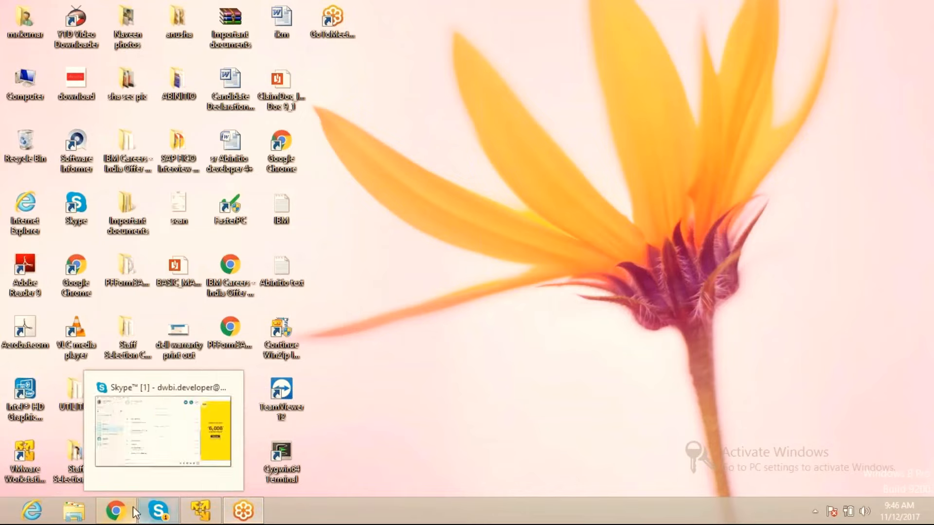
click(150, 516)
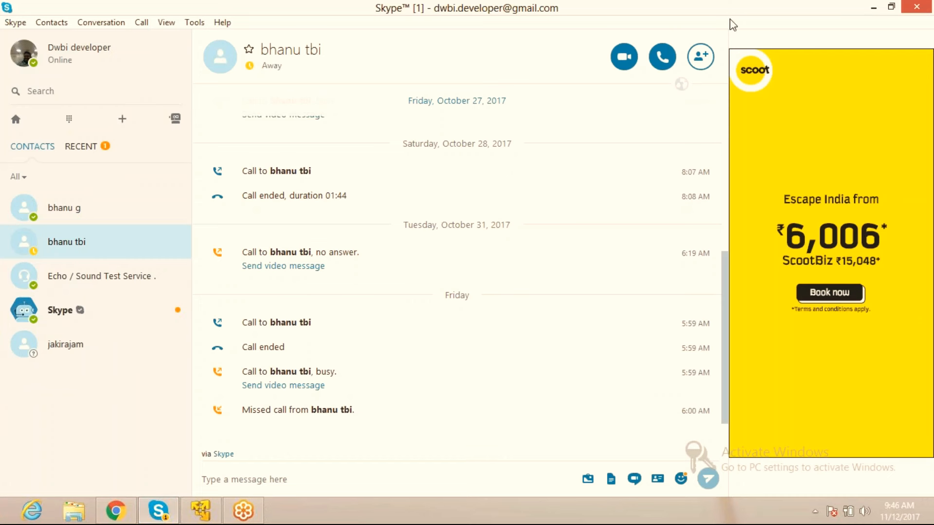
click(874, 6)
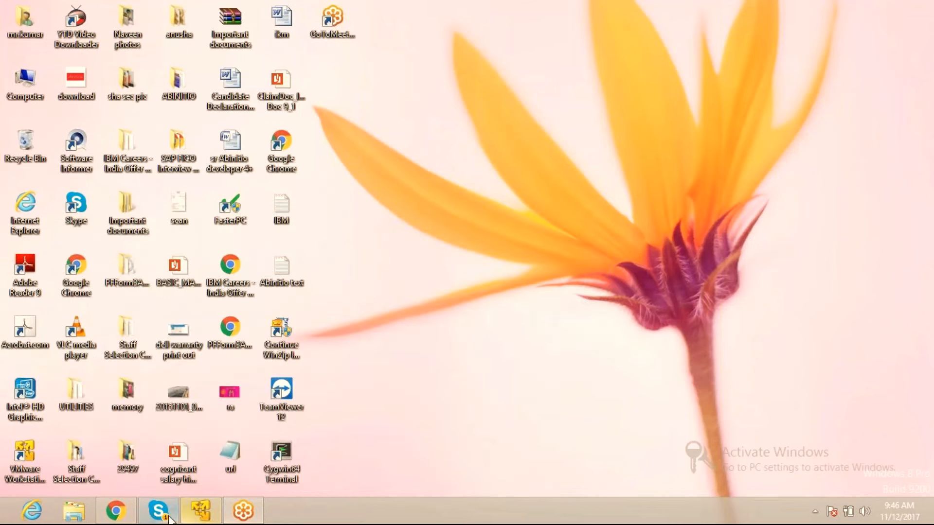
click(197, 511)
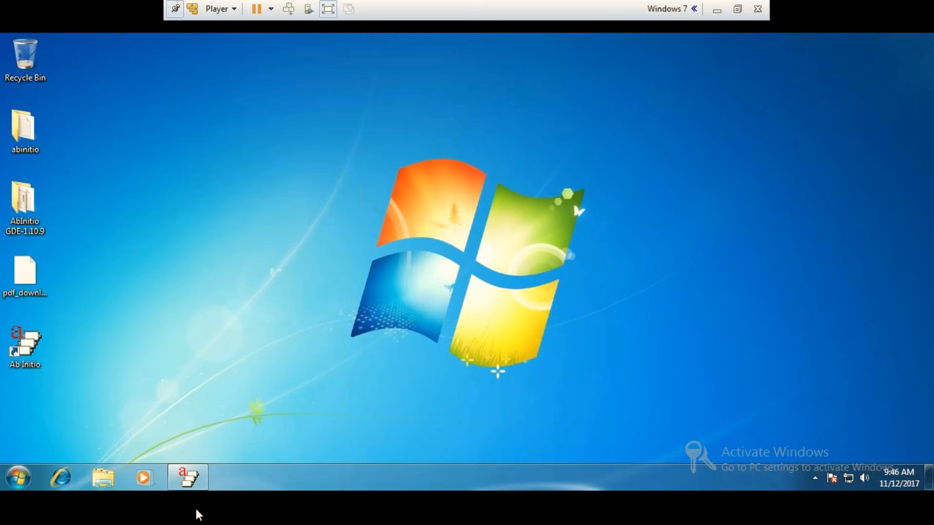
Return to Ab Initio in the virtual machine and open the Reformat's select expression in the Expression Editor.
click(200, 480)
double_click(177, 129)
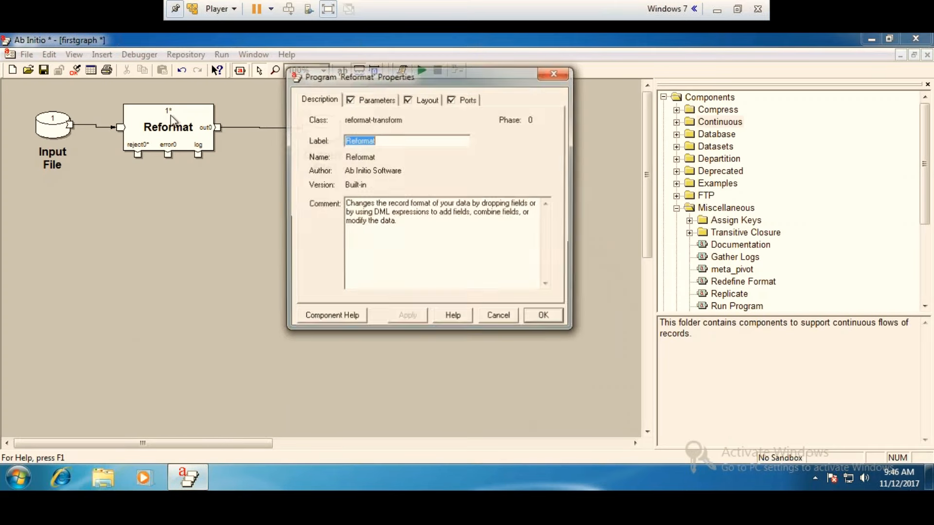
click(373, 99)
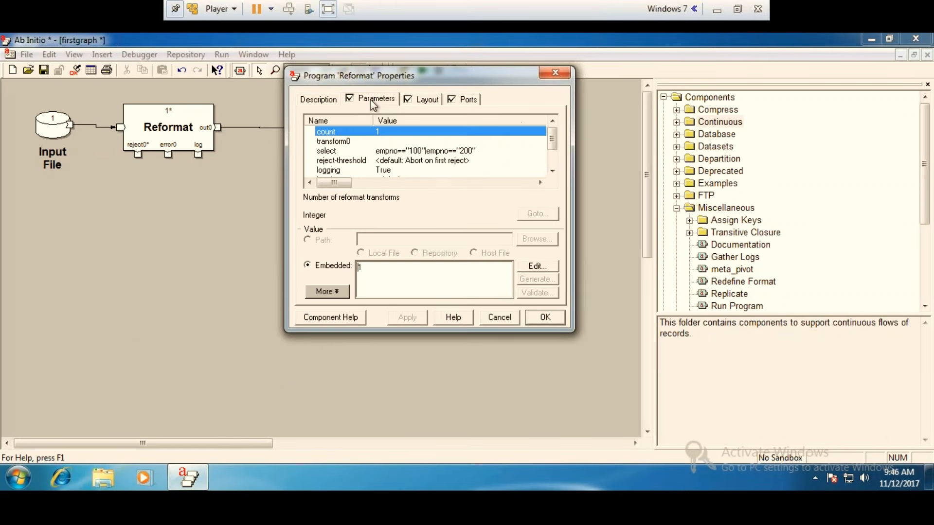
double_click(403, 151)
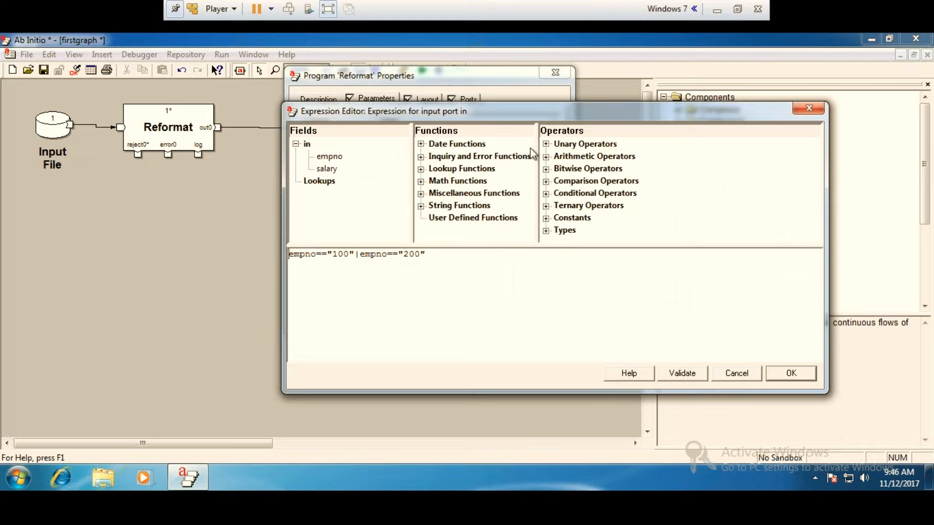
Examine the unary, conditional, arithmetic and comparison operators available for the select expression, and close the Expression Editor.
click(546, 144)
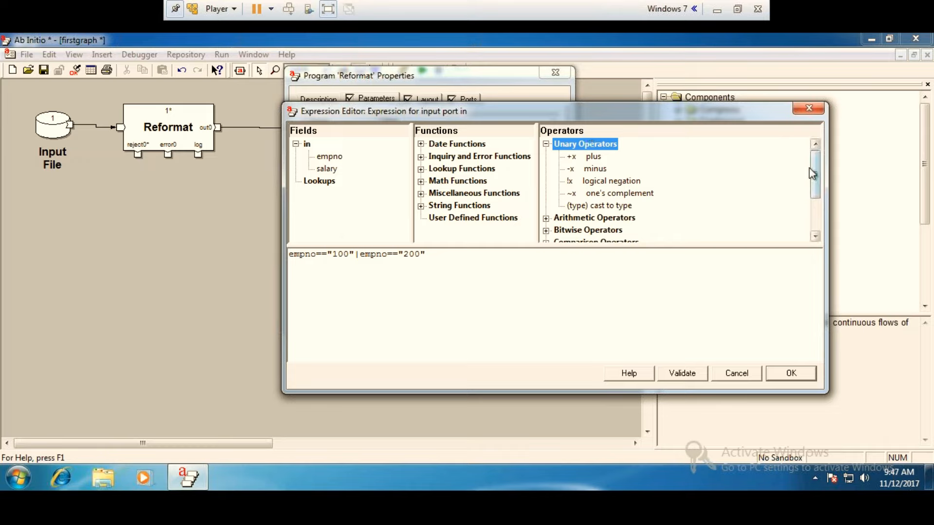
drag(815, 173, 815, 197)
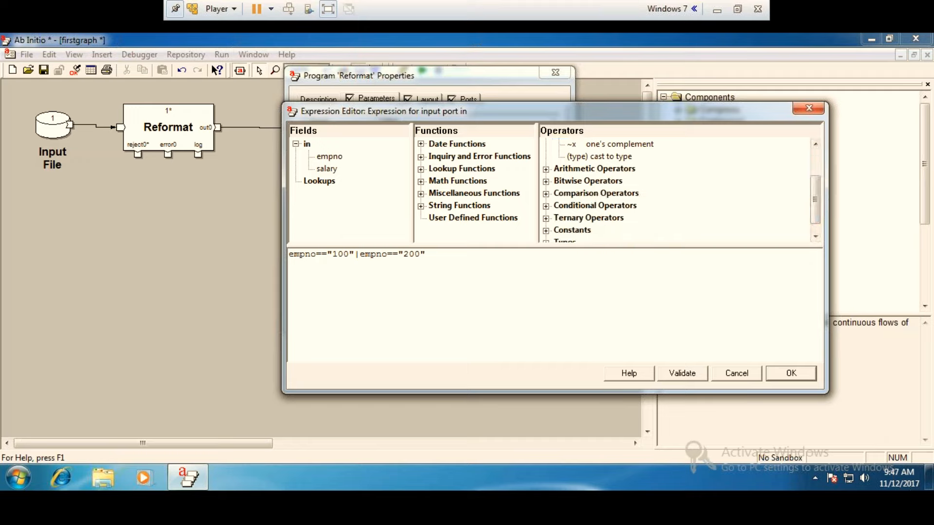
click(546, 207)
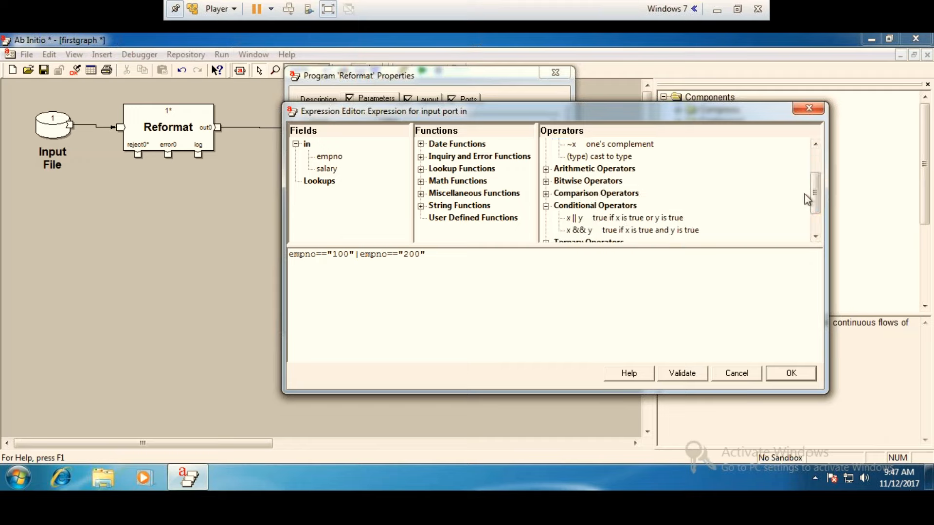
drag(819, 195, 819, 200)
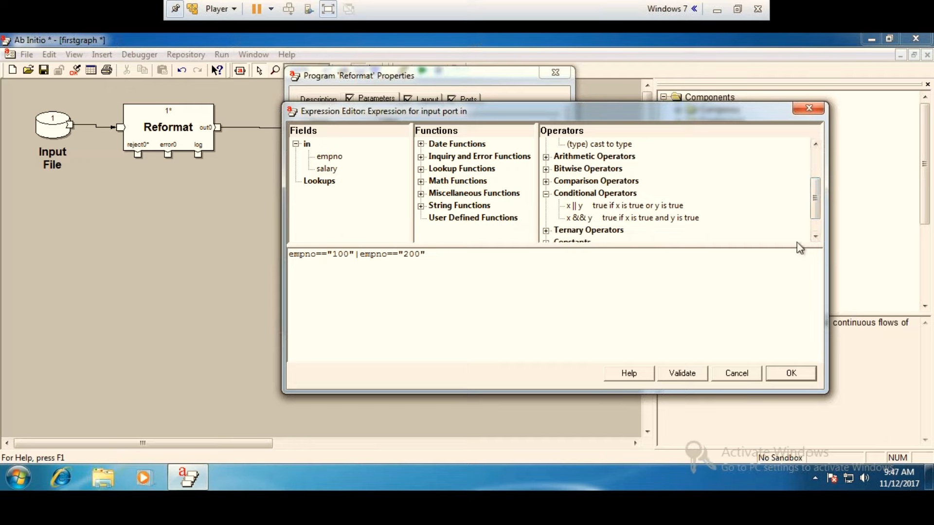
drag(815, 204, 817, 217)
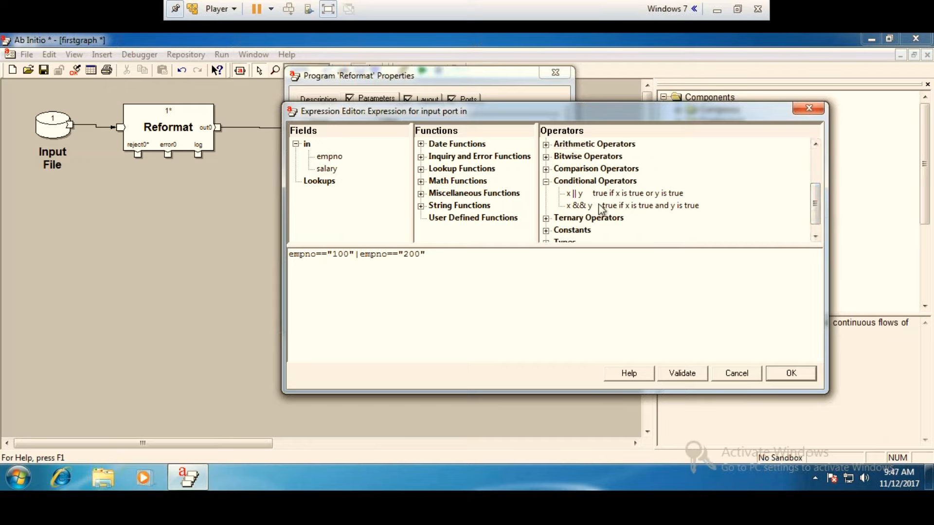
click(546, 145)
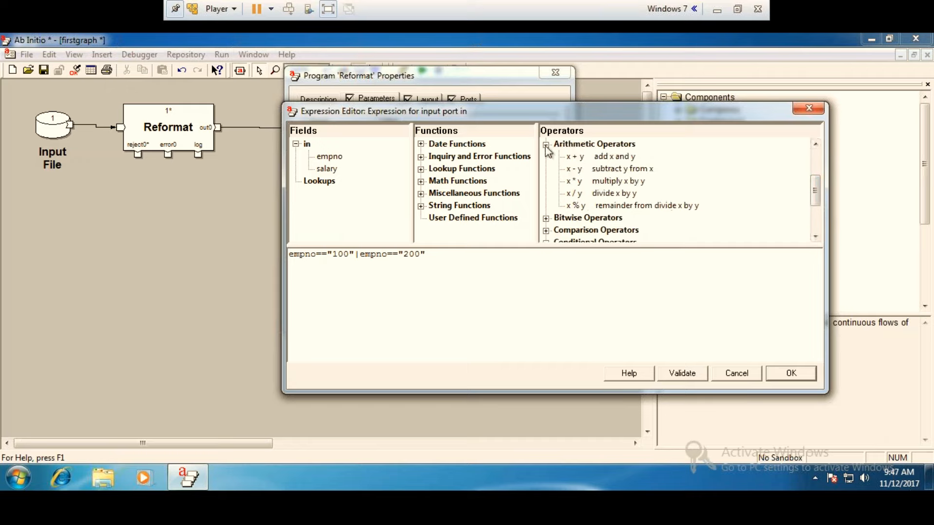
scroll(639, 205, down, 1)
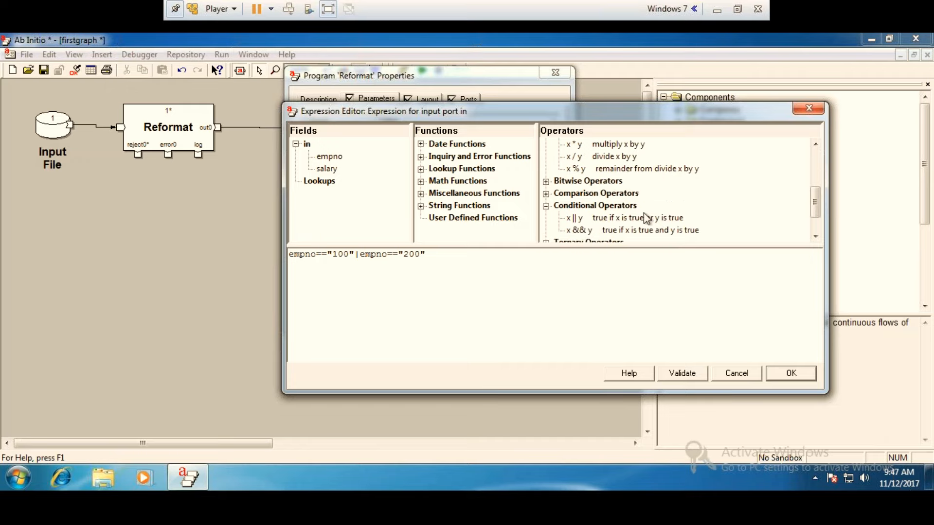
click(545, 193)
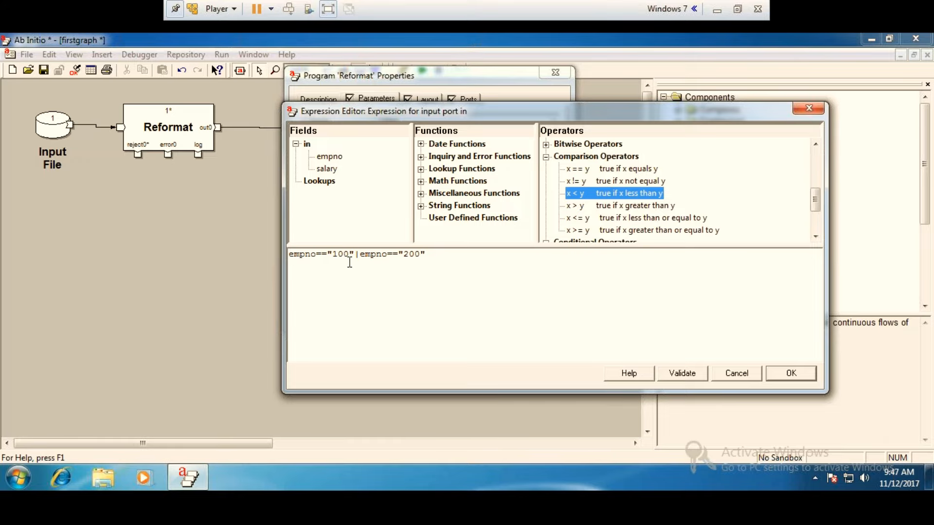
click(428, 254)
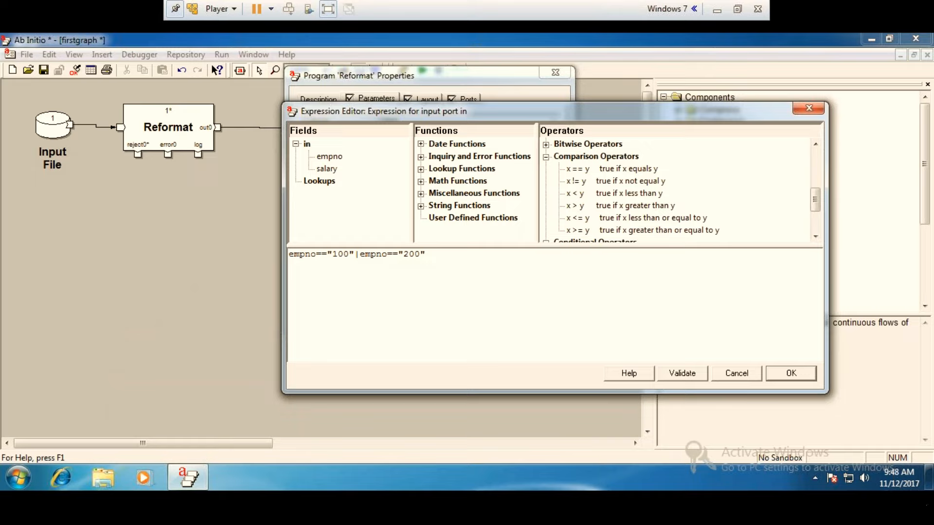
click(431, 273)
click(798, 108)
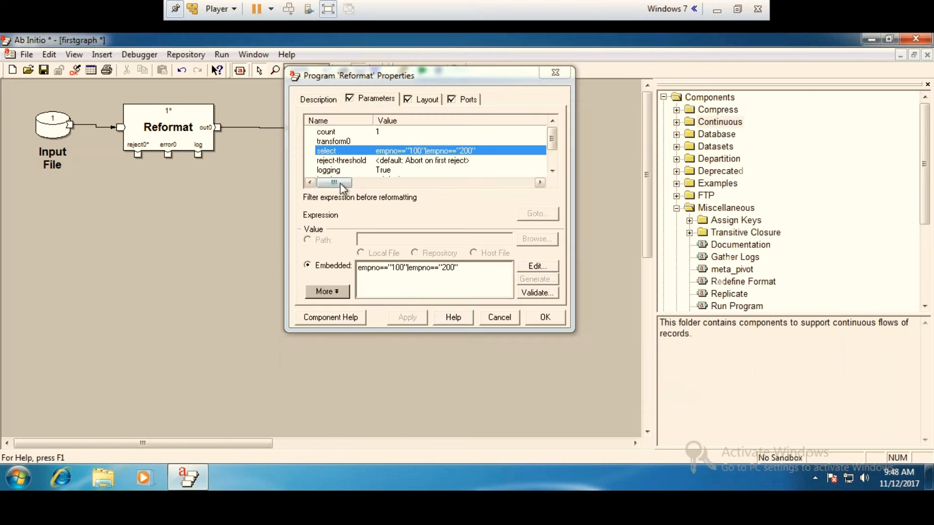
Replace the Reformat's select expression with empno>=500.
double_click(417, 153)
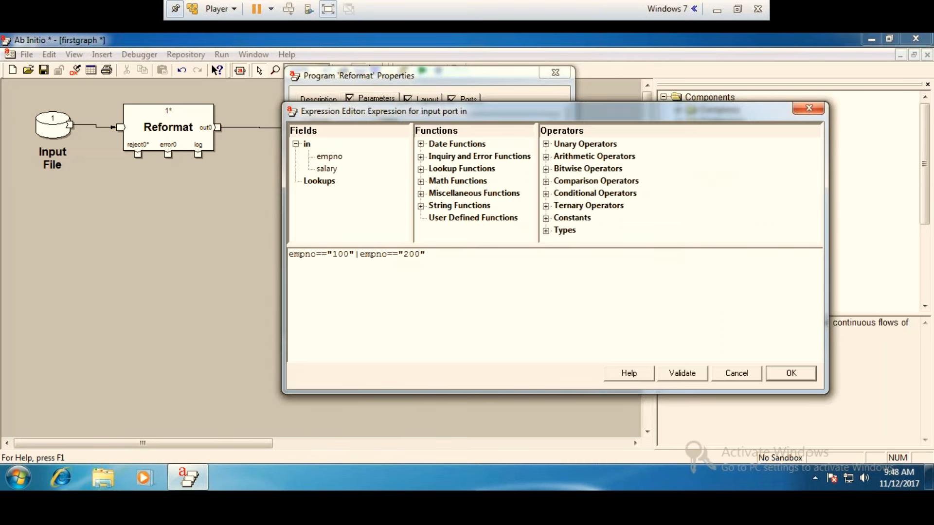
key(BackSpace)
key(BackSpace)
key(BackSpace)
key(BackSpace)
key(BackSpace)
key(BackSpace)
key(BackSpace)
key(BackSpace)
key(BackSpace)
key(BackSpace)
key(BackSpace)
key(BackSpace)
key(BackSpace)
key(BackSpace)
key(BackSpace)
key(BackSpace)
key(BackSpace)
key(BackSpace)
key(BackSpace)
key(BackSpace)
text(>)
text(=)
text(5-)
key(BackSpace)
text(00)
Validate the empno>=500 select expression, accept it, and close the Reformat properties without saving the changes.
click(668, 377)
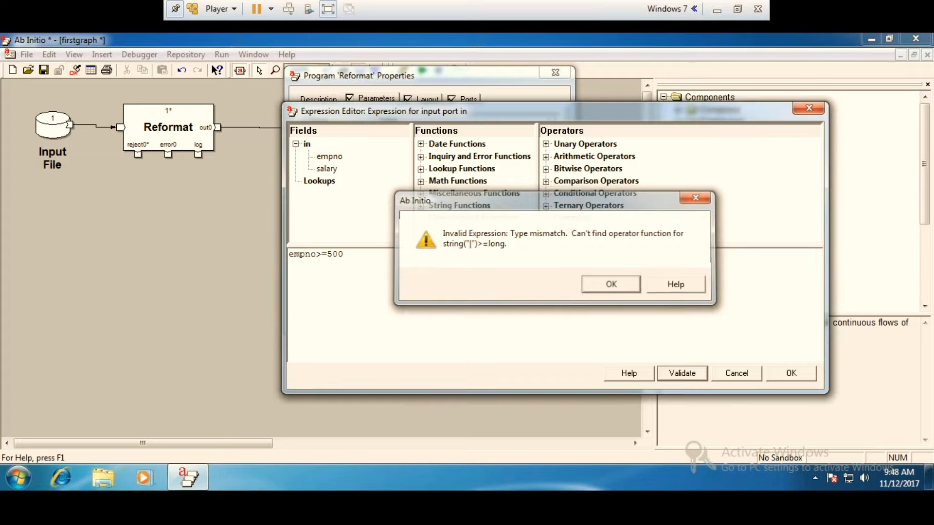
click(613, 285)
click(789, 373)
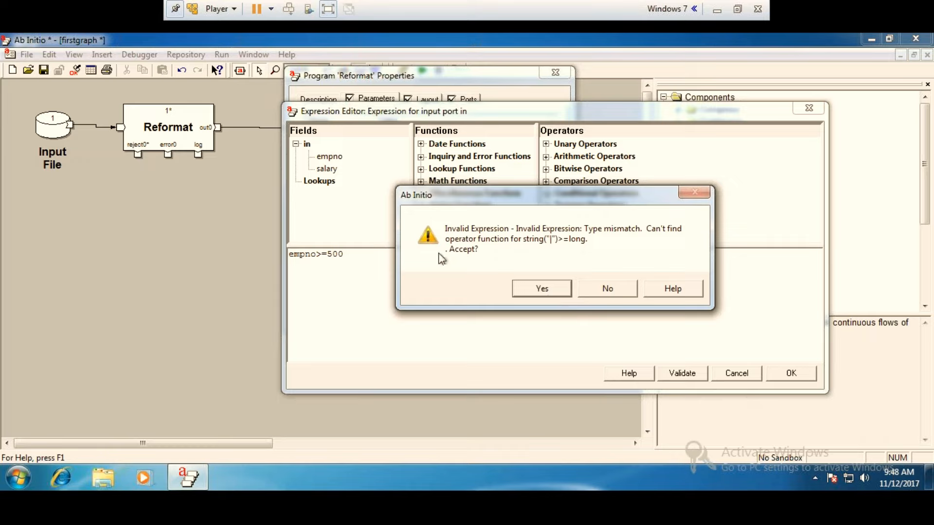
click(548, 296)
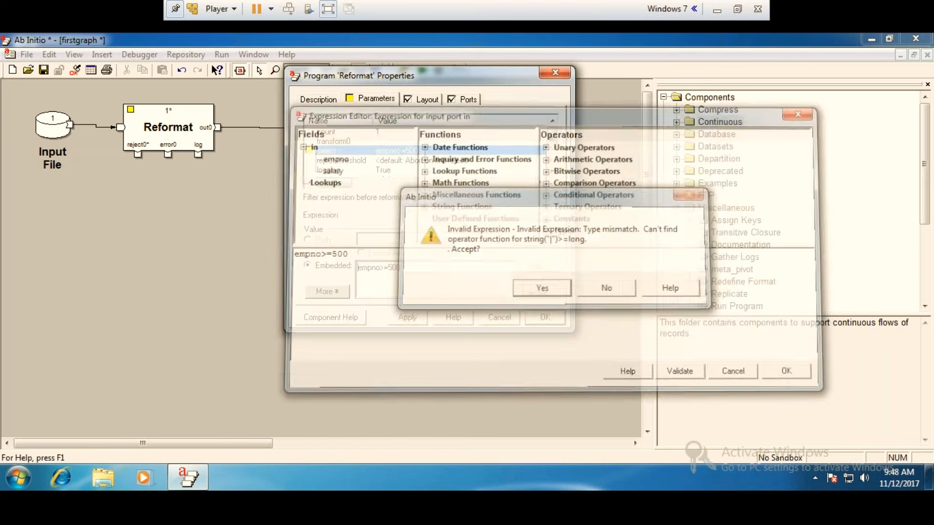
click(553, 73)
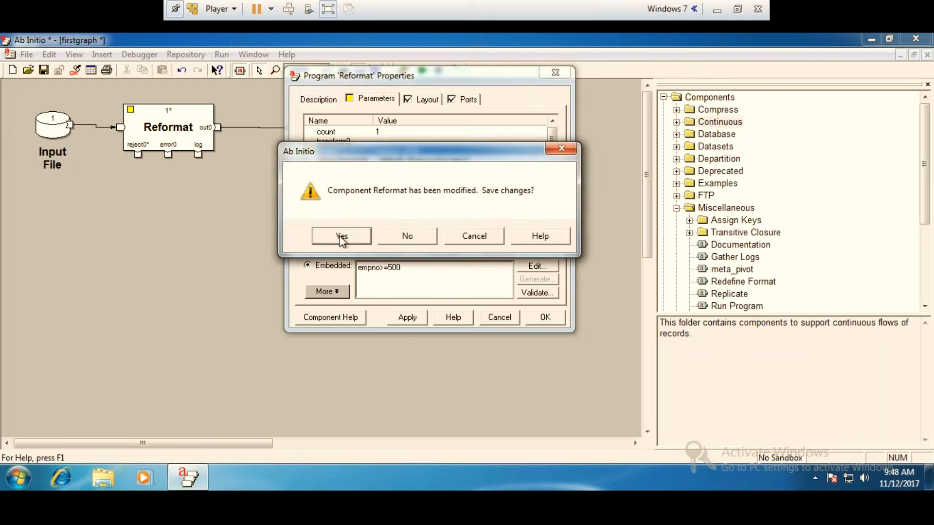
click(402, 236)
double_click(43, 130)
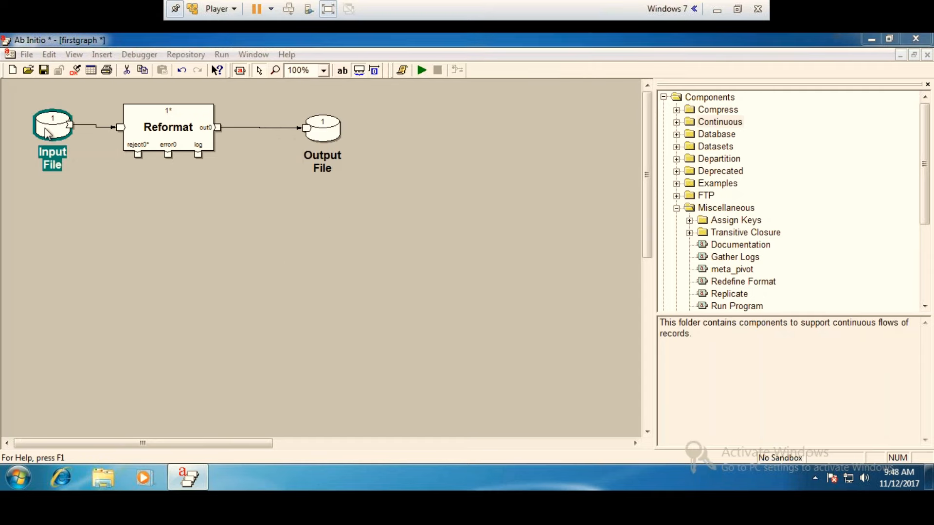
click(399, 100)
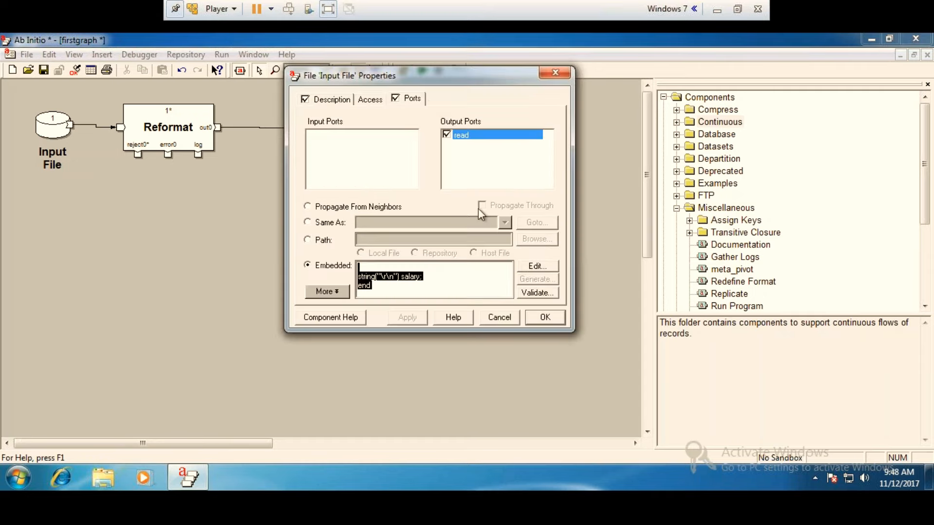
click(554, 73)
Change the empno field's type to decimal in the record format of the Input File's read port and save the text.
double_click(43, 128)
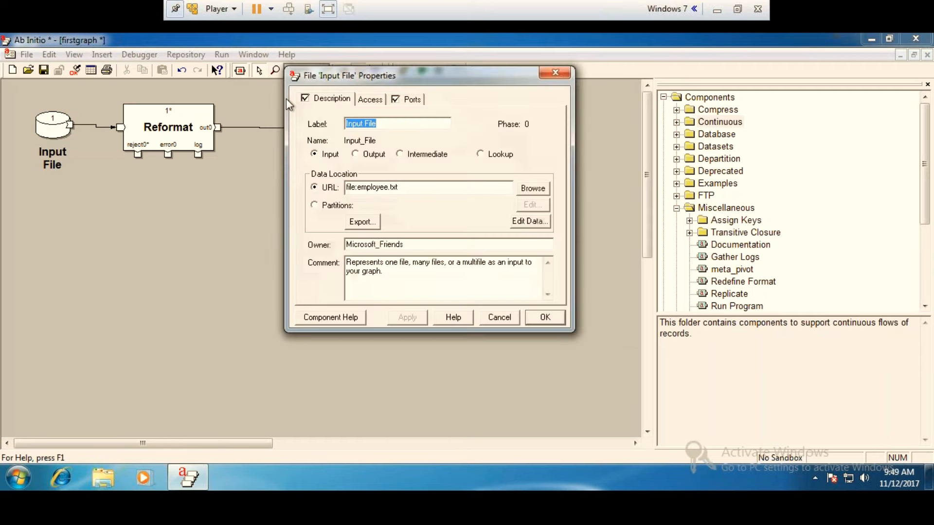
click(406, 99)
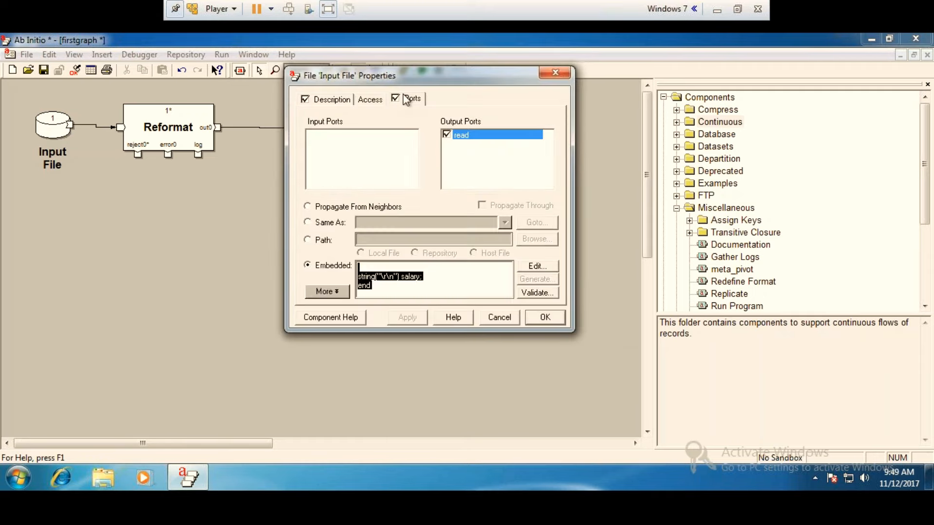
click(532, 269)
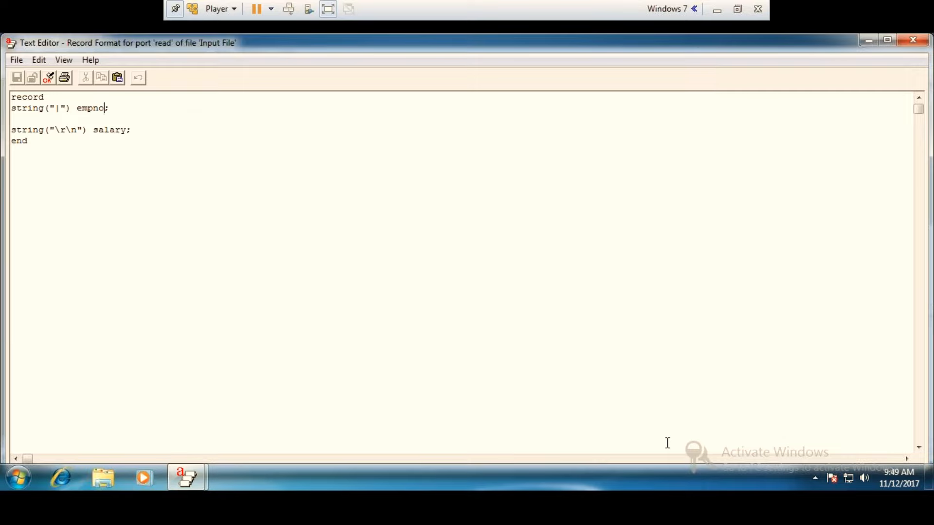
key(BackSpace)
key(BackSpace)
key(BackSpace)
key(BackSpace)
text(mpno)
click(44, 107)
key(BackSpace)
key(BackSpace)
key(BackSpace)
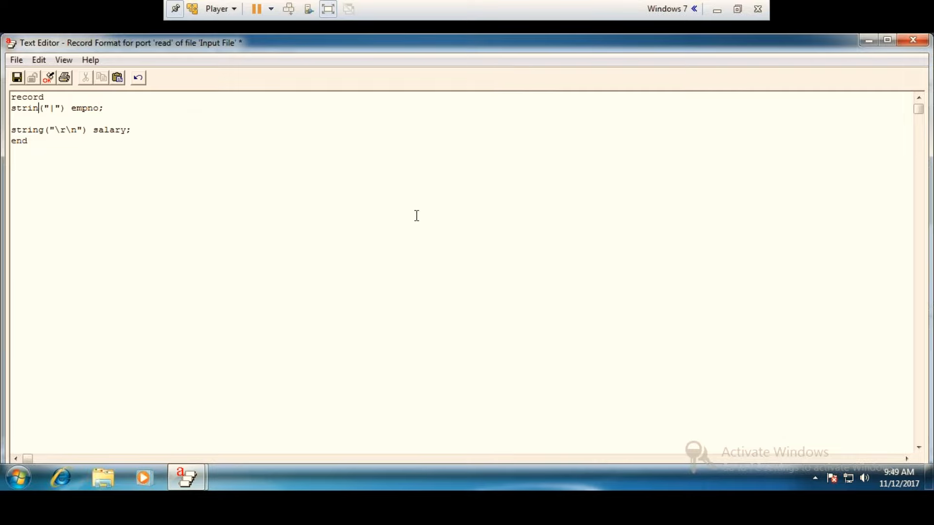
key(BackSpace)
key(BackSpace)
key(BackSpace)
text(decimal)
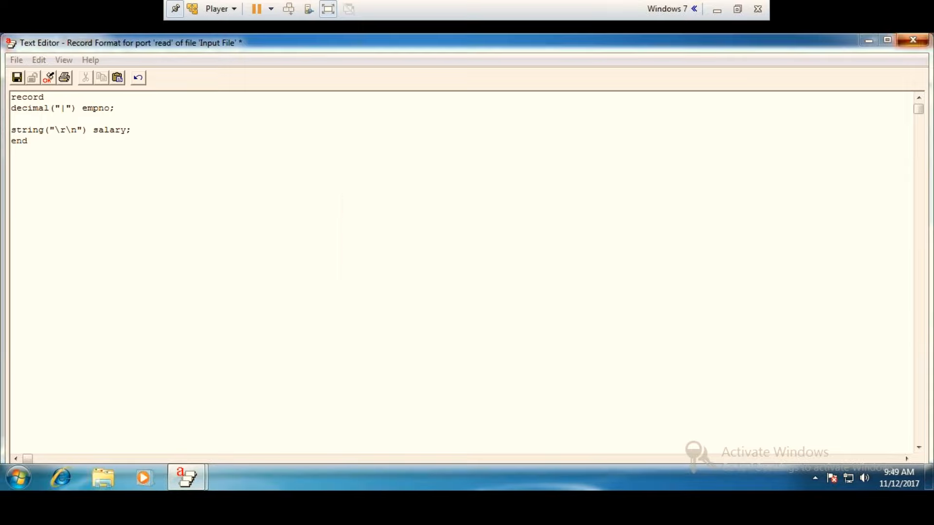
click(914, 41)
click(422, 303)
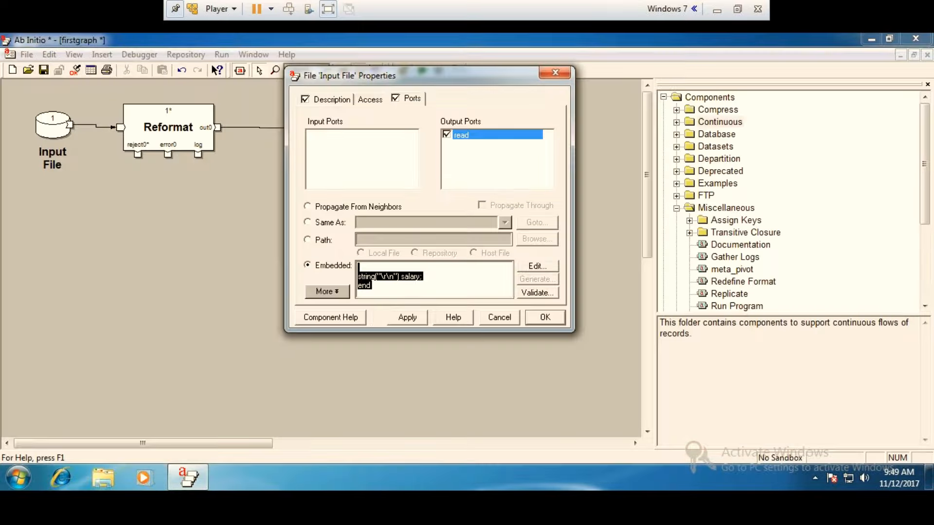
Validate the Input File's record format and apply its properties.
click(545, 316)
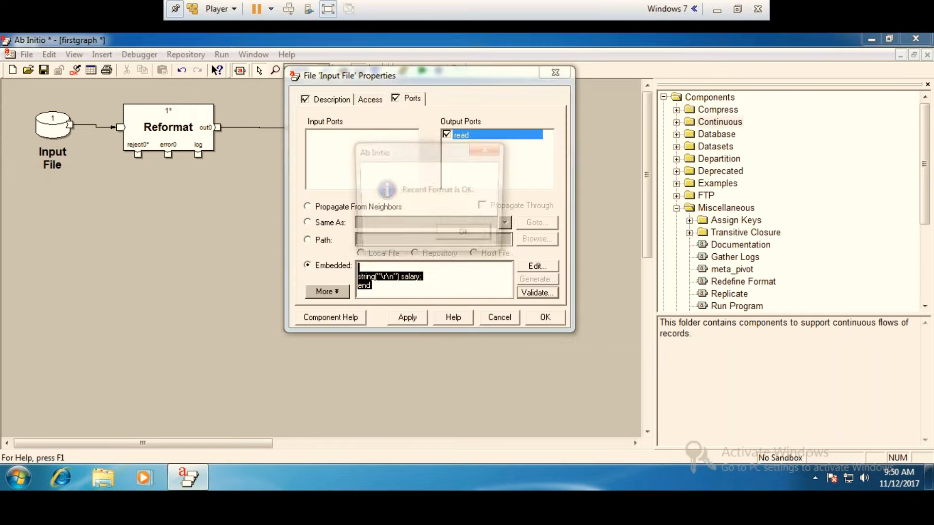
click(451, 236)
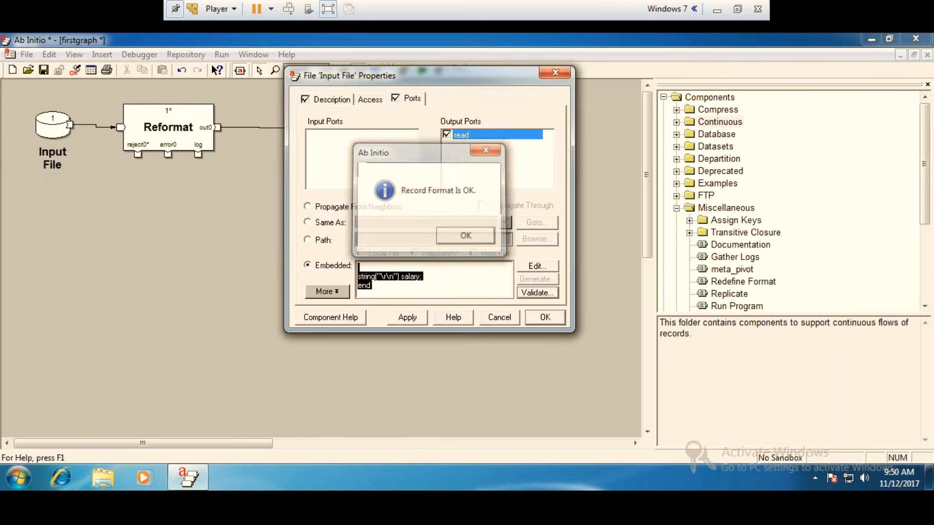
click(540, 317)
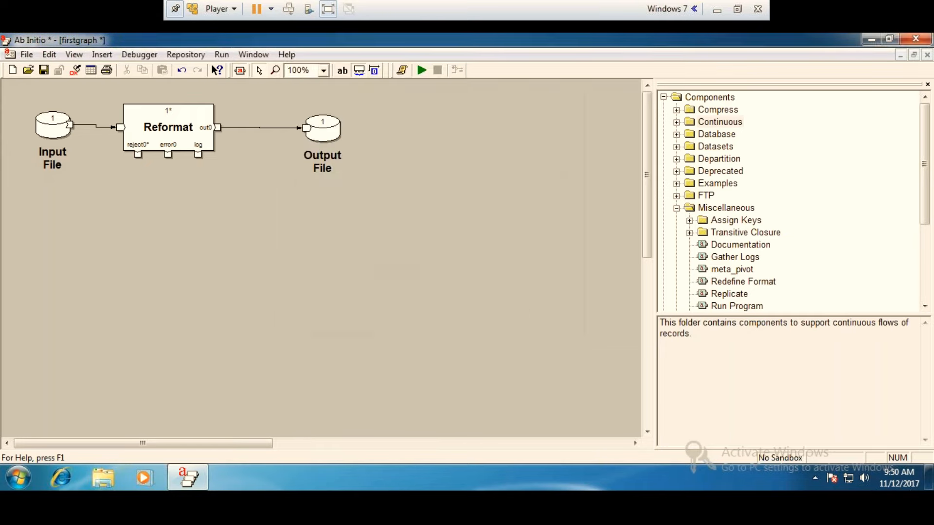
View Input File records 1 through 10 as formatted text, check how the fields are split, and close the dump.
right_click(55, 122)
click(136, 286)
click(524, 357)
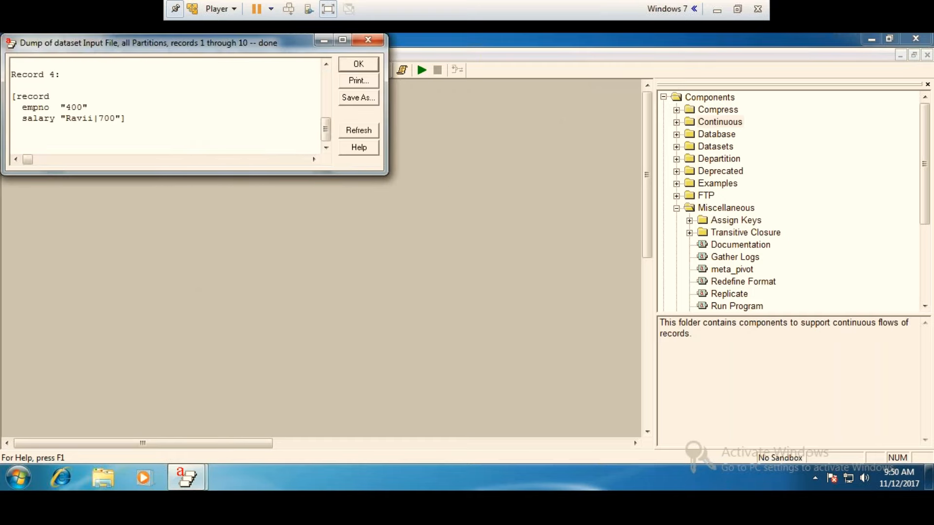
click(341, 41)
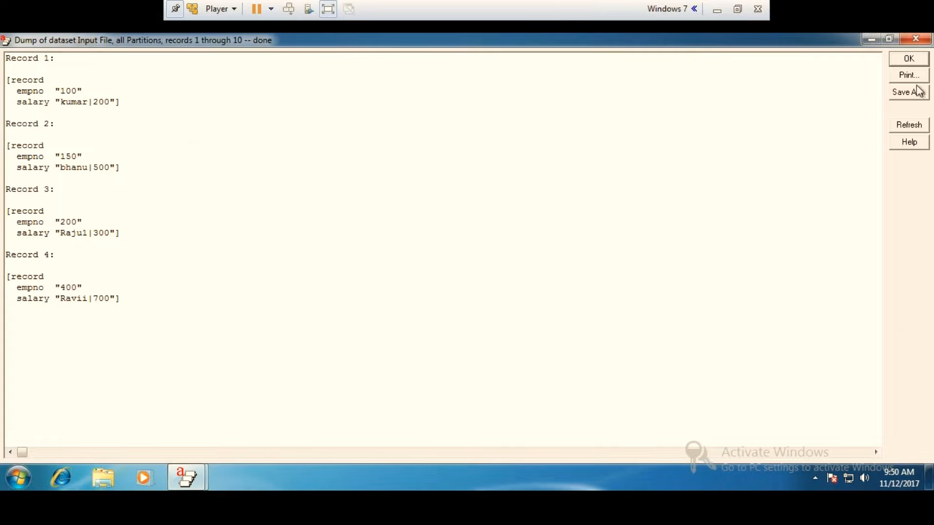
click(915, 40)
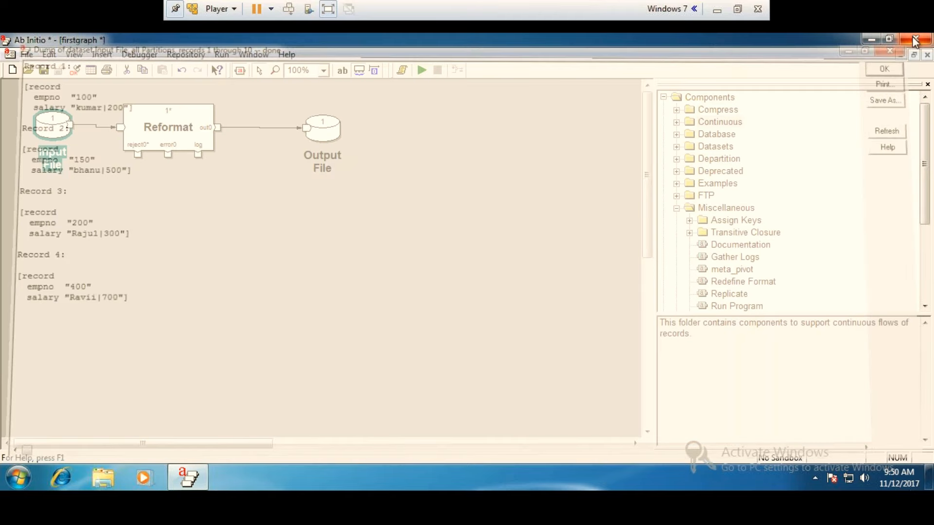
Add the field string("|") empname; between empno and salary in the Input File's record format.
double_click(46, 130)
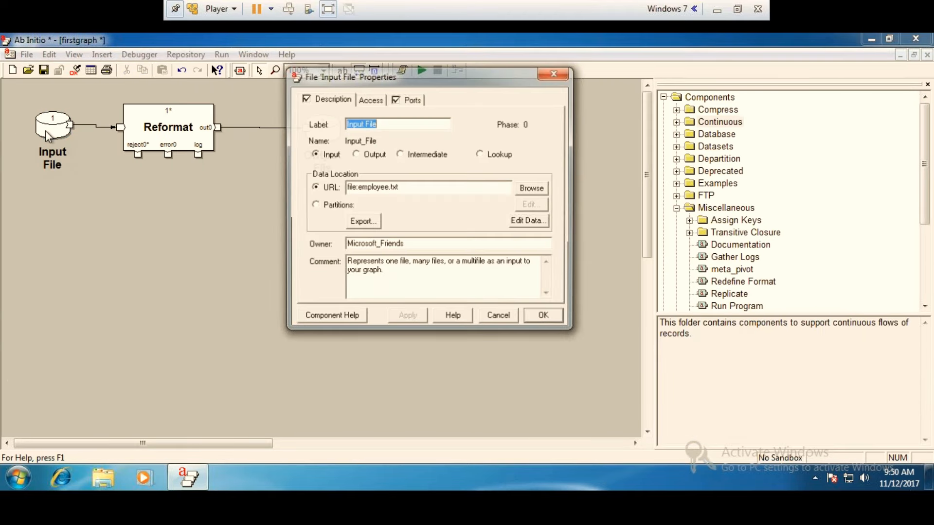
click(411, 99)
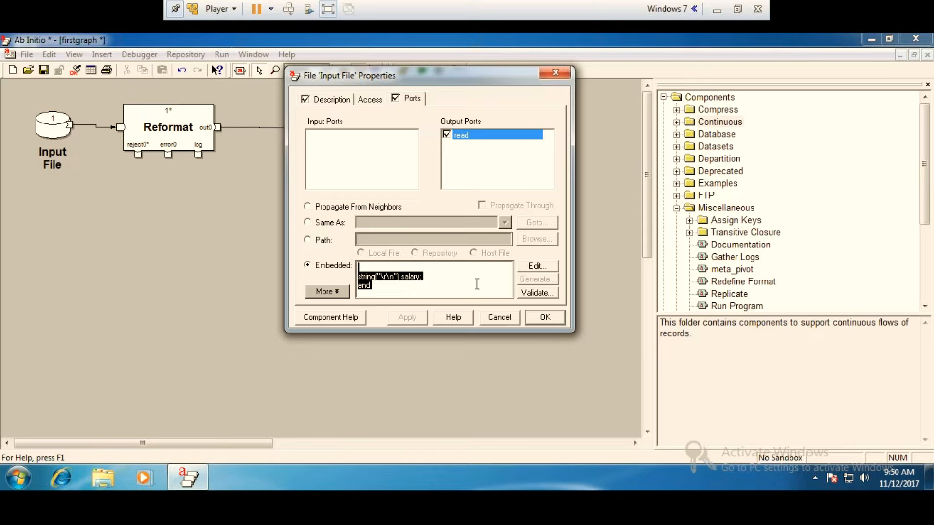
click(537, 266)
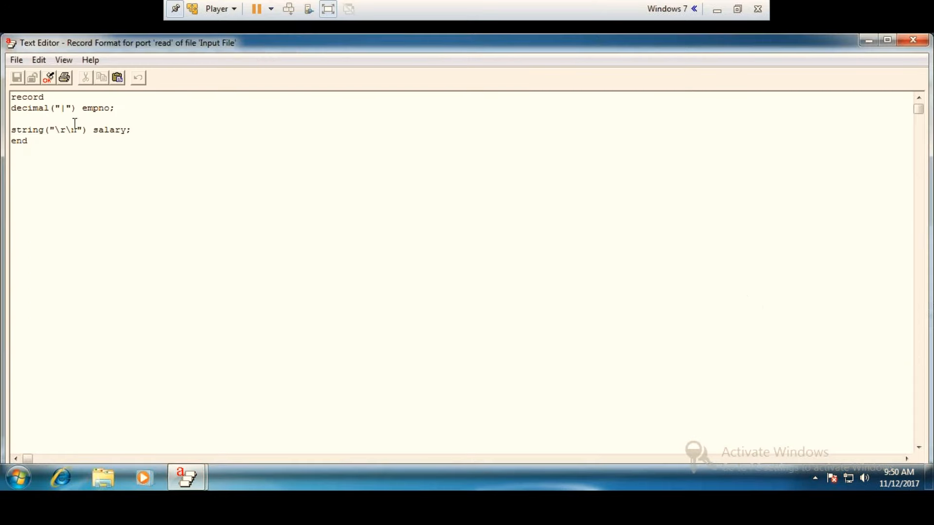
text(w)
key(BackSpace)
text(string(")
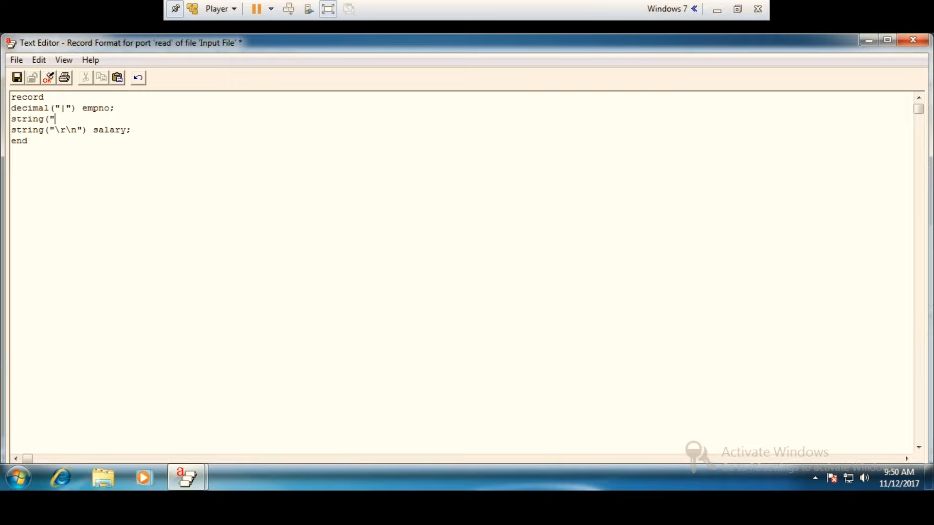
text(|") empname;)
Validate the record format containing empname, save it, and apply it to the Input File.
click(48, 77)
click(466, 291)
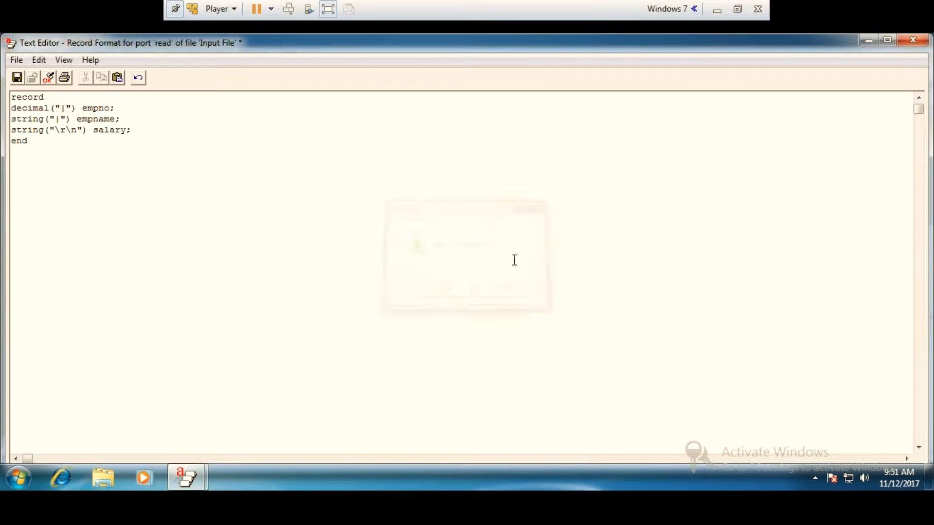
click(913, 40)
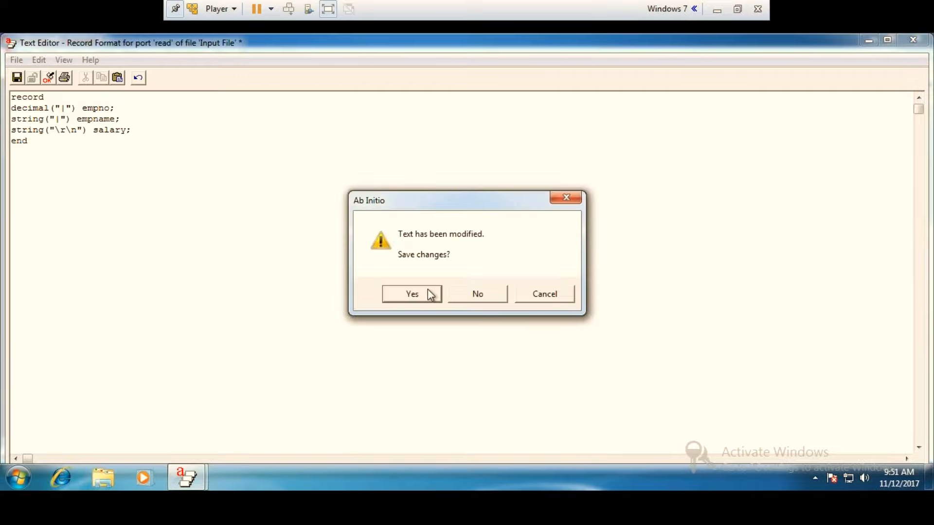
click(428, 289)
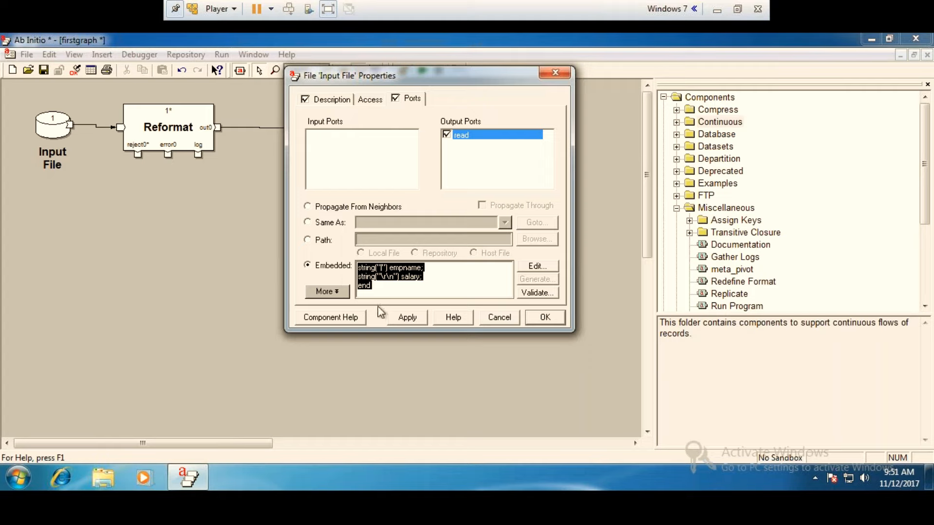
click(545, 317)
Examine Input File records 1 through 10 with the separate empname field and close the dump.
right_click(48, 132)
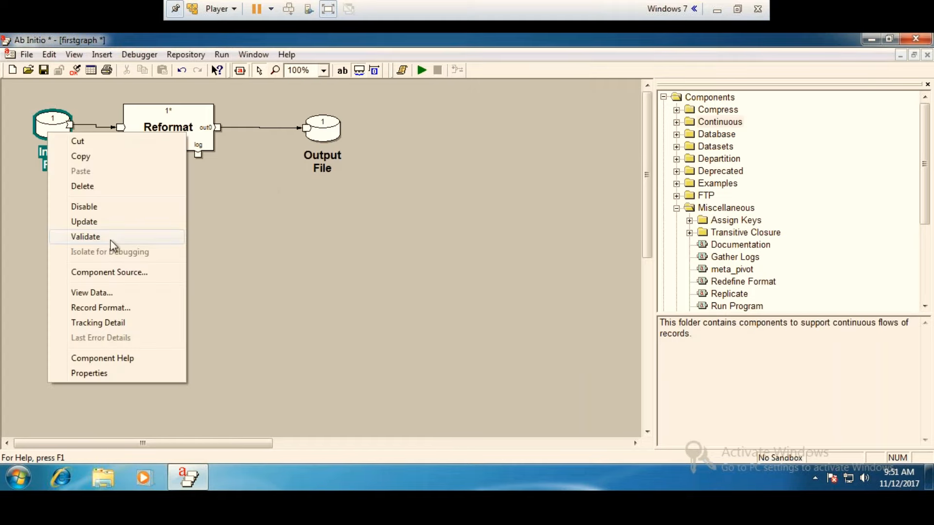
click(90, 292)
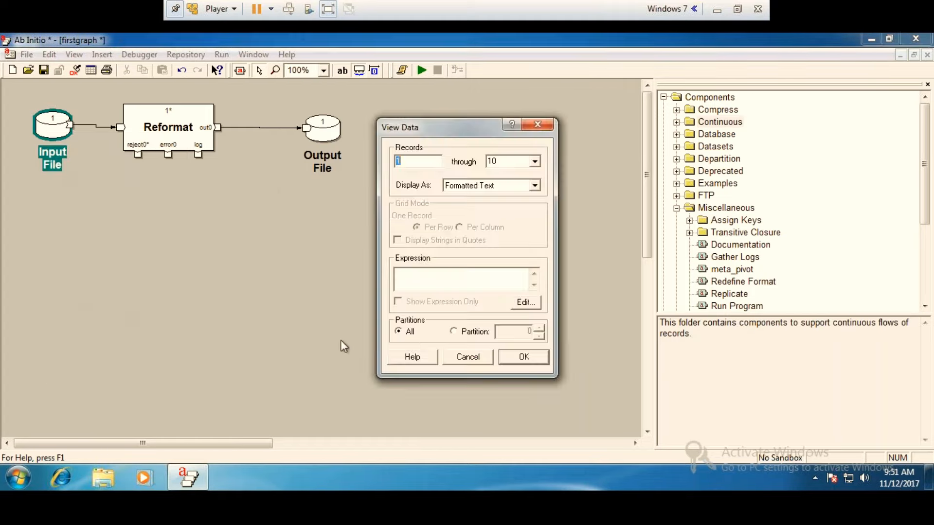
click(535, 358)
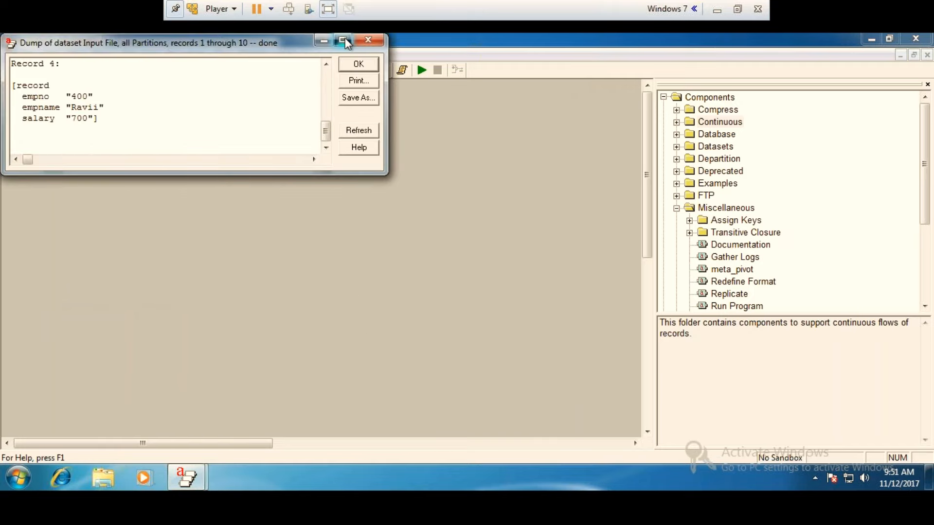
click(343, 39)
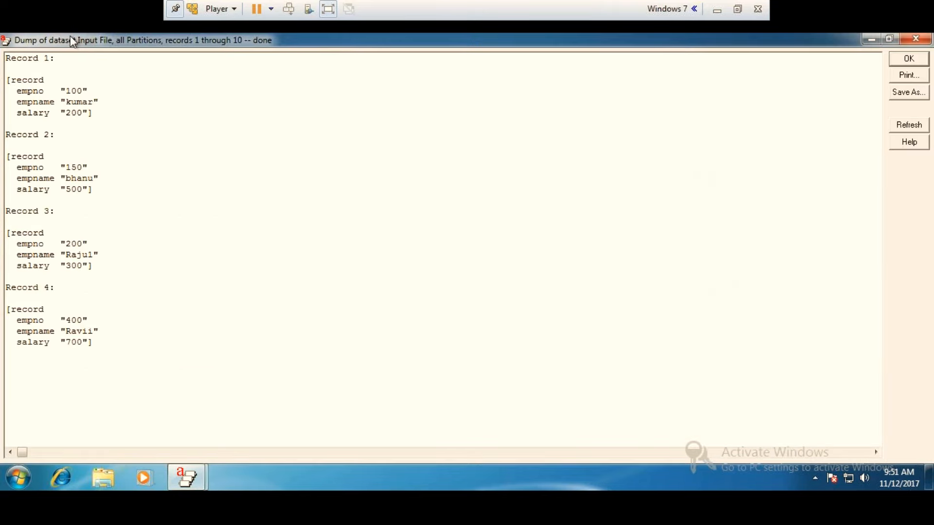
click(915, 39)
double_click(160, 130)
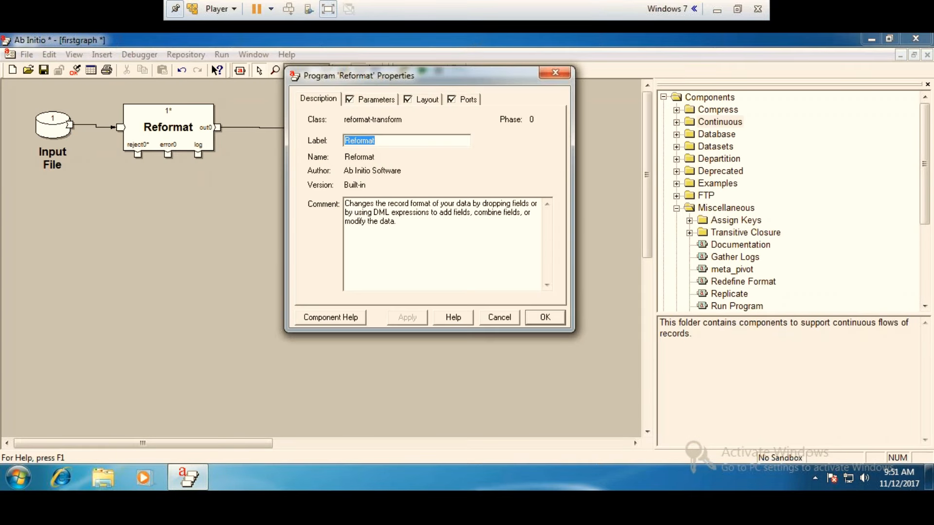
click(366, 100)
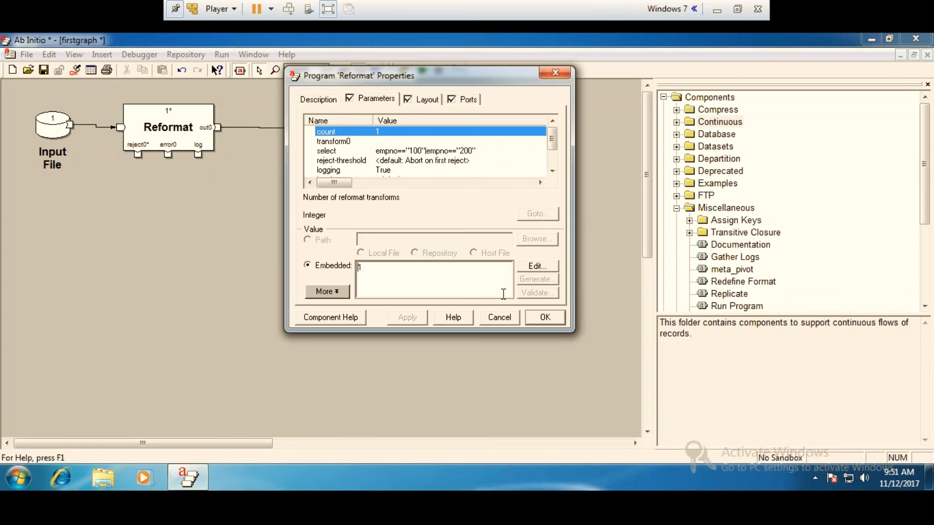
click(475, 149)
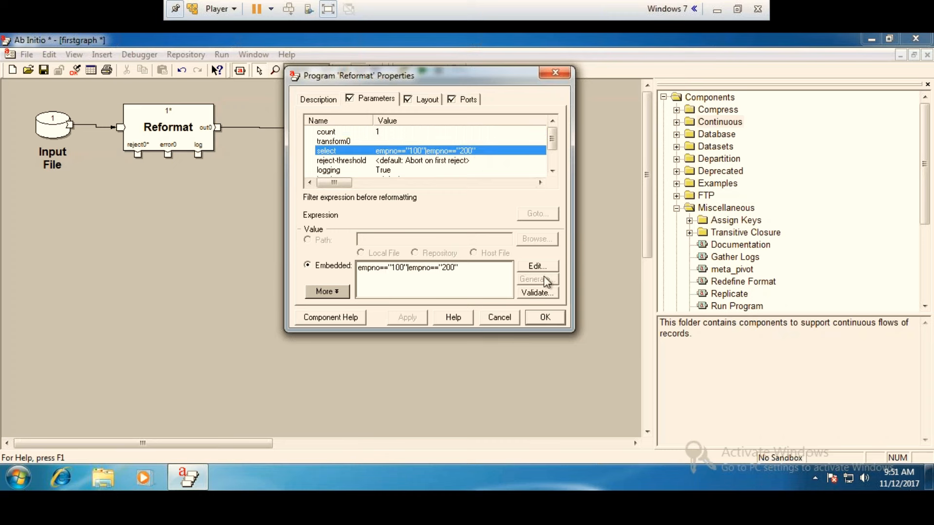
click(541, 267)
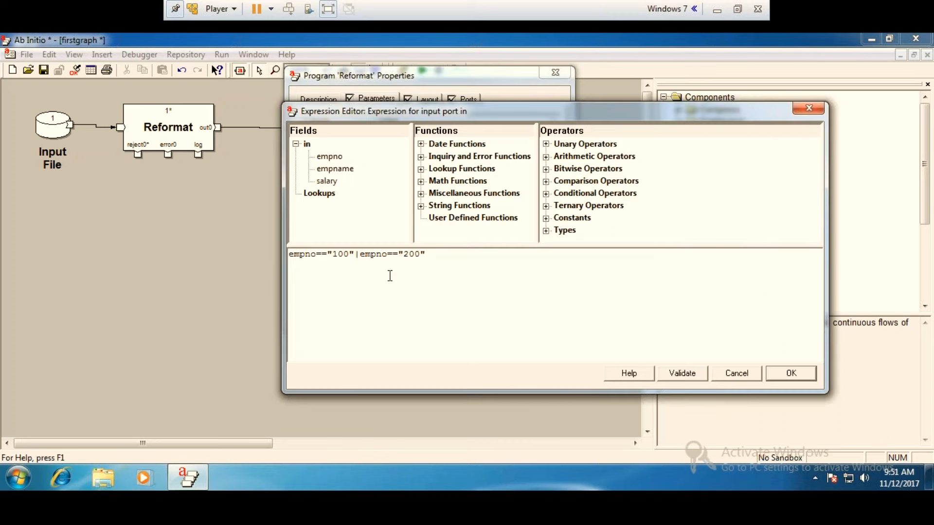
drag(403, 254, 319, 257)
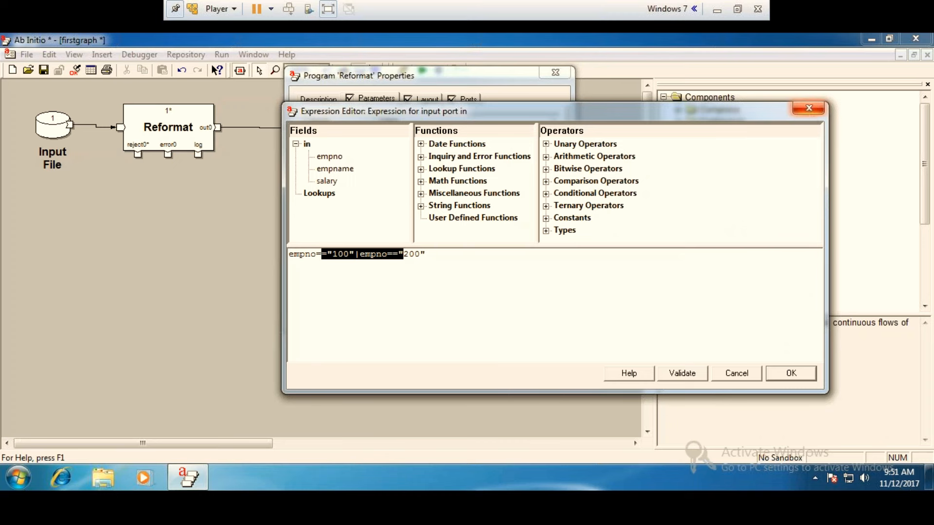
click(808, 108)
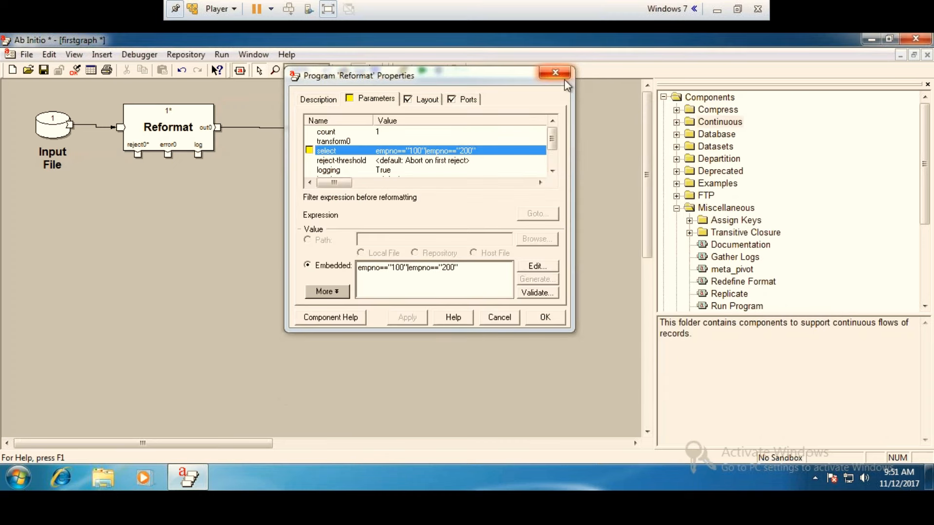
Change the empno field's type from string to decimal in the record format of the Reformat's out0 port.
click(468, 99)
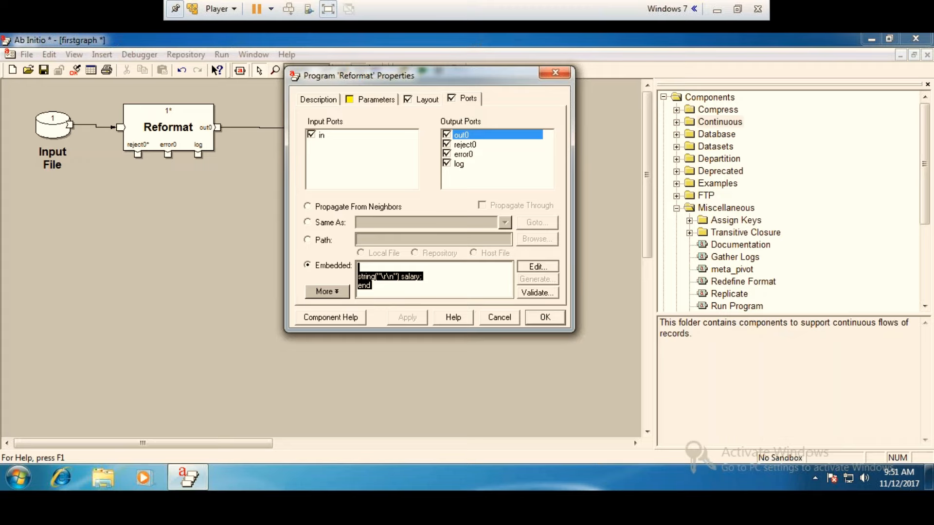
click(537, 267)
click(44, 108)
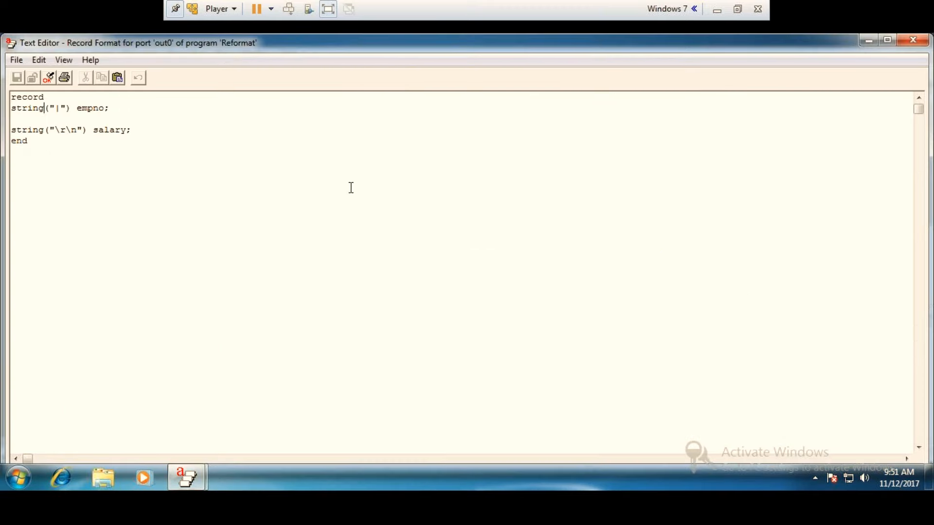
key(BackSpace)
key(BackSpace)
key(BackSpace)
key(BackSpace)
key(BackSpace)
key(BackSpace)
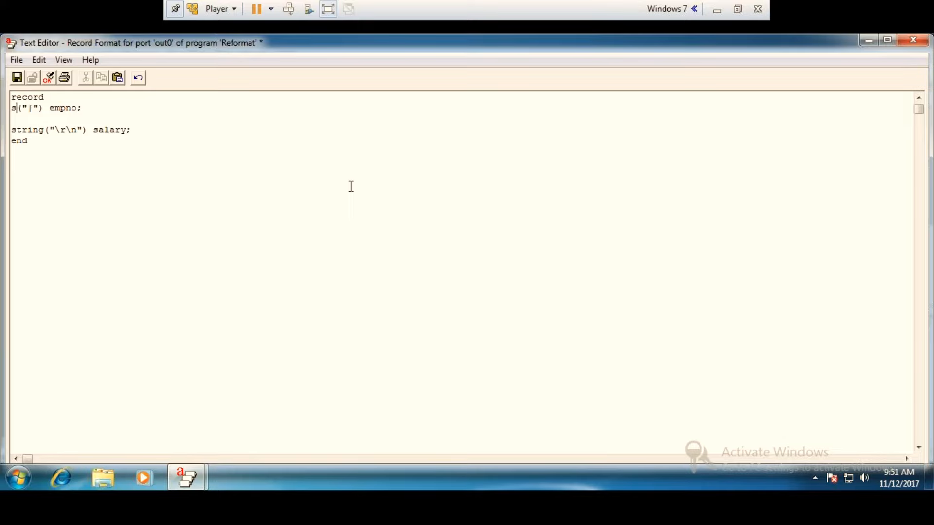
text(decimal)
Validate and save the out0 port's record format, then reopen it for a check and close it.
click(52, 76)
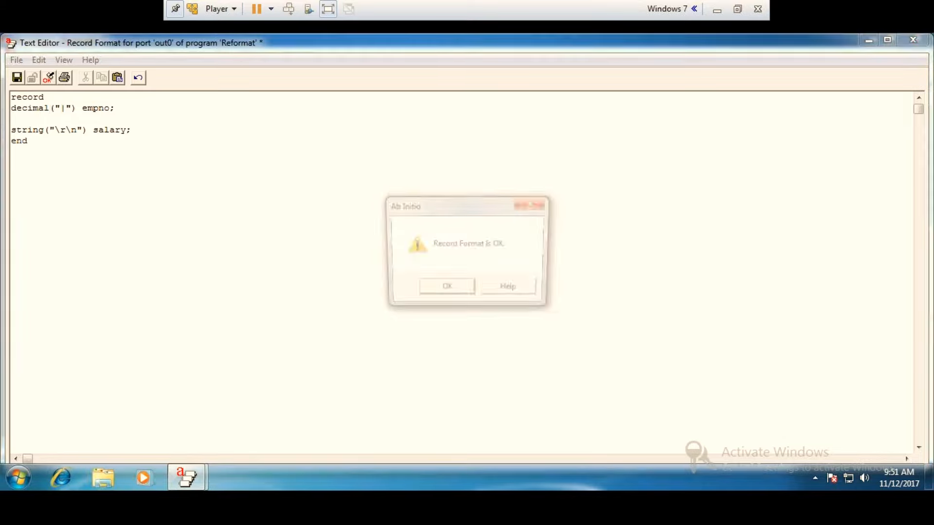
click(446, 290)
click(913, 40)
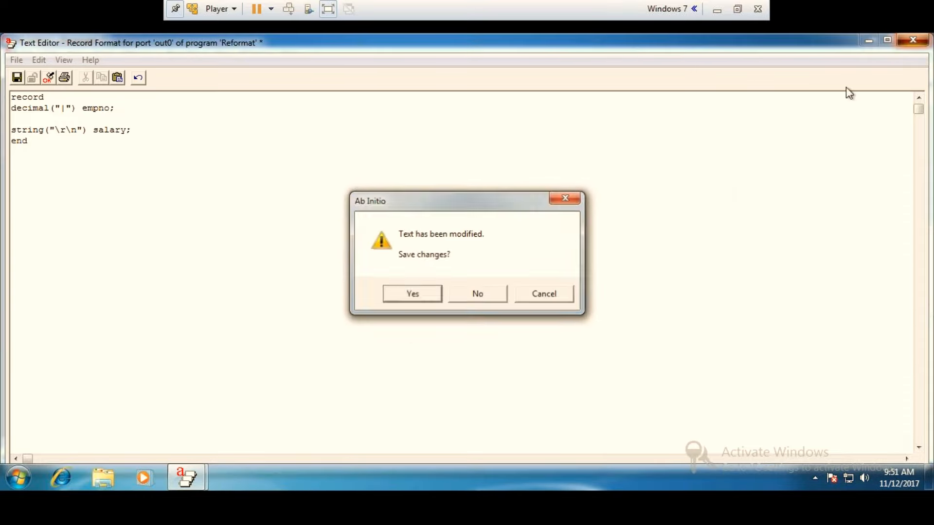
click(428, 298)
click(537, 267)
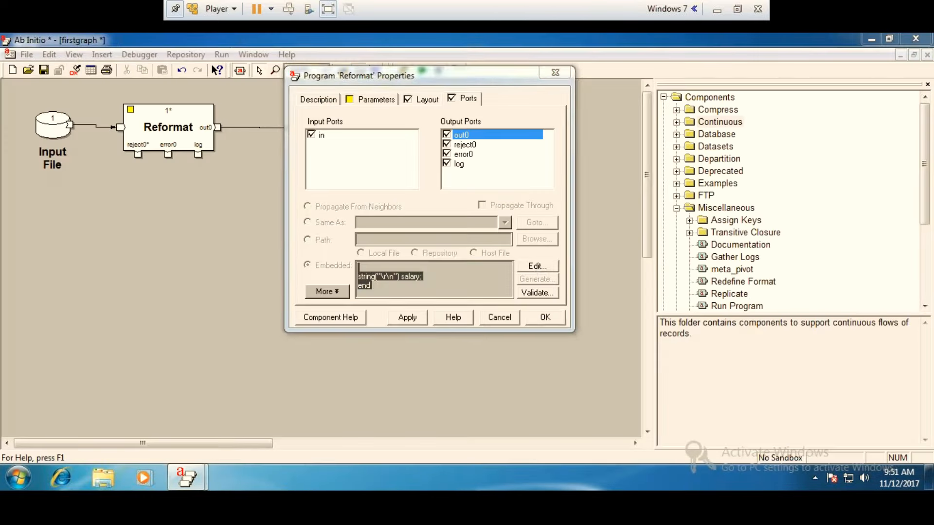
click(912, 42)
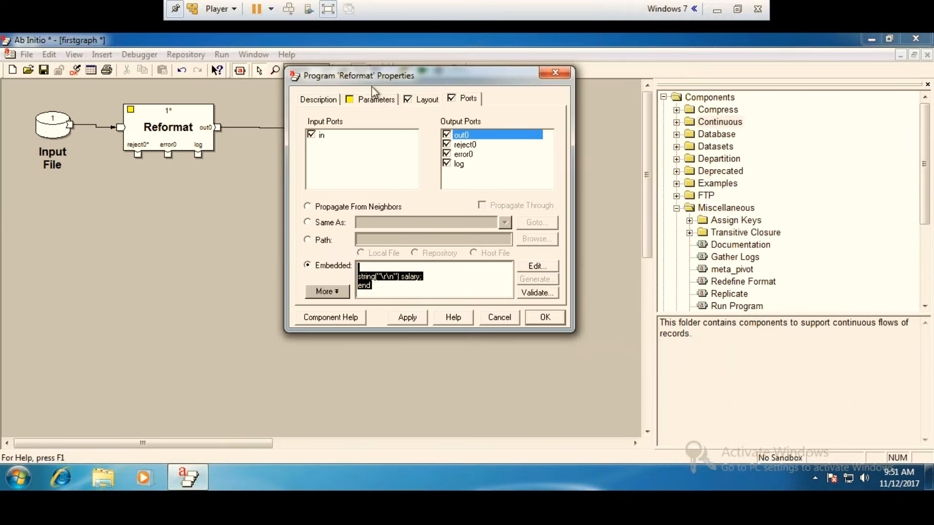
Open the Reformat's select expression for editing and review the available conditional and comparison operators.
click(374, 95)
double_click(434, 150)
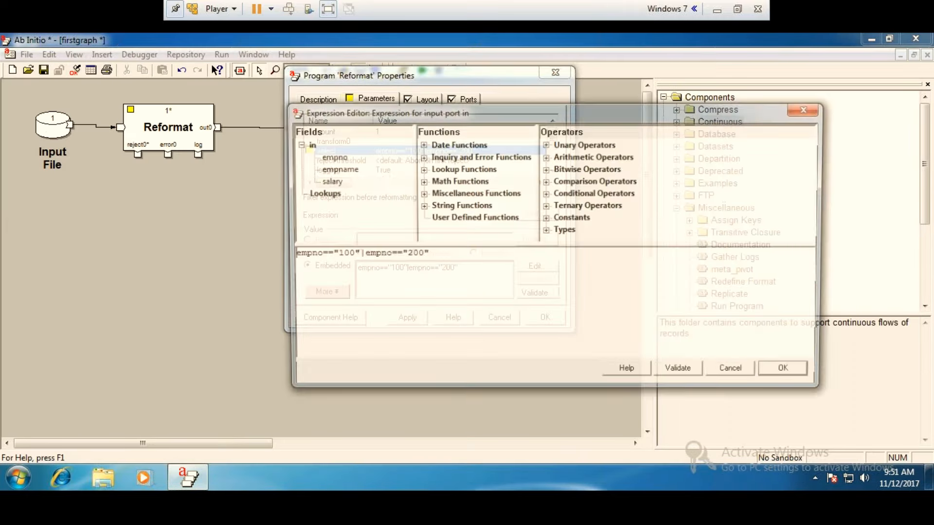
drag(429, 256, 316, 256)
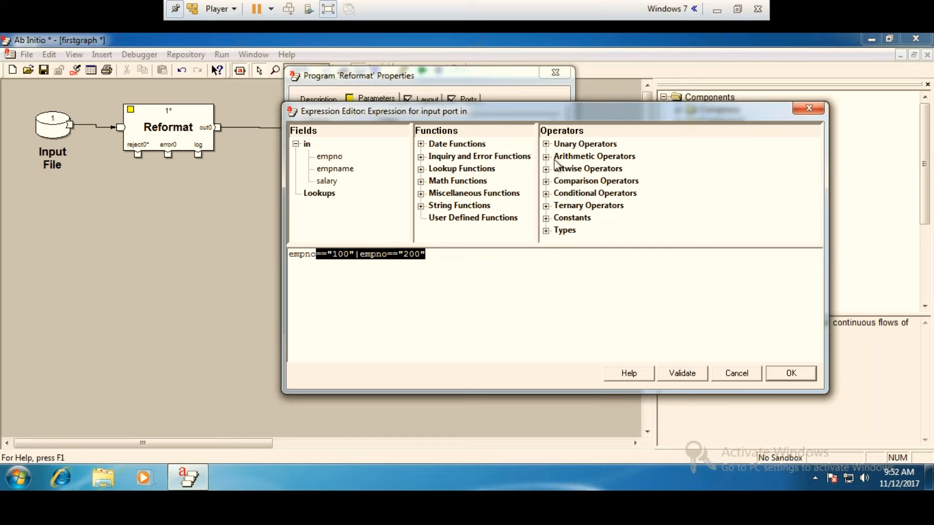
click(545, 193)
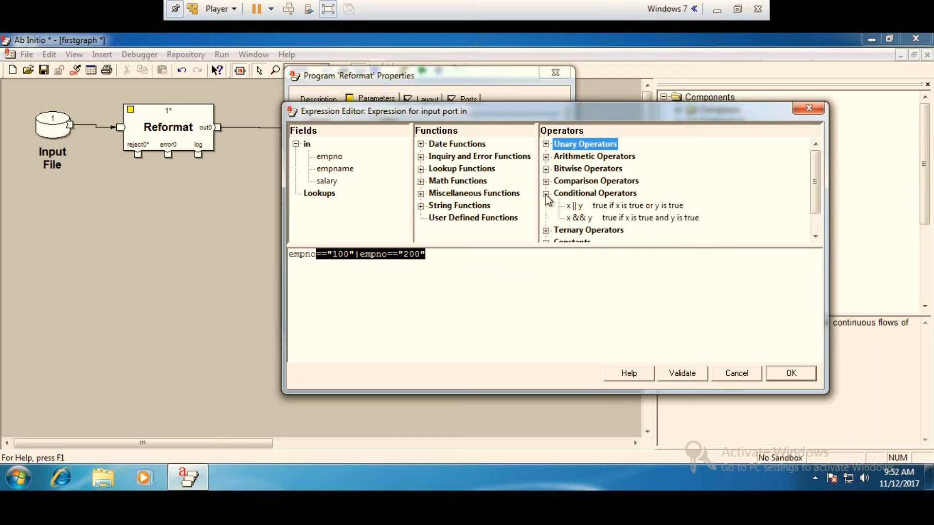
click(546, 193)
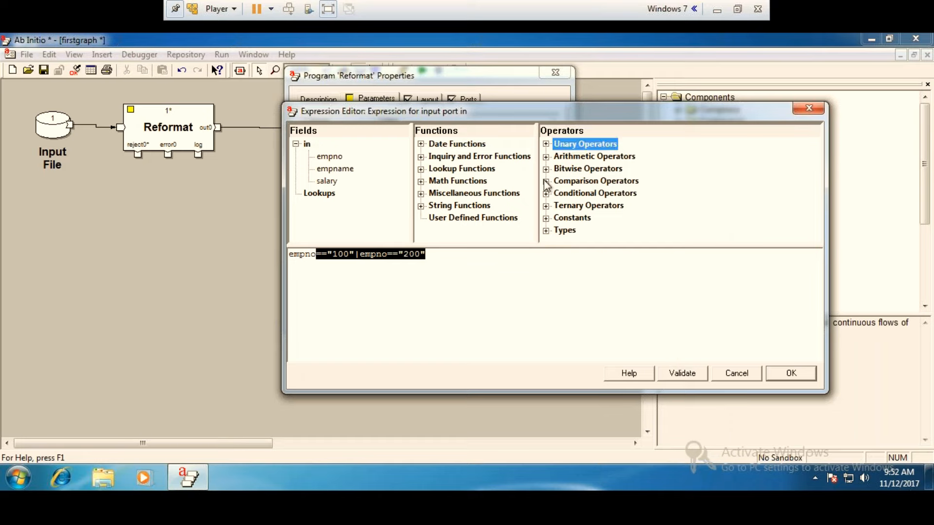
click(546, 180)
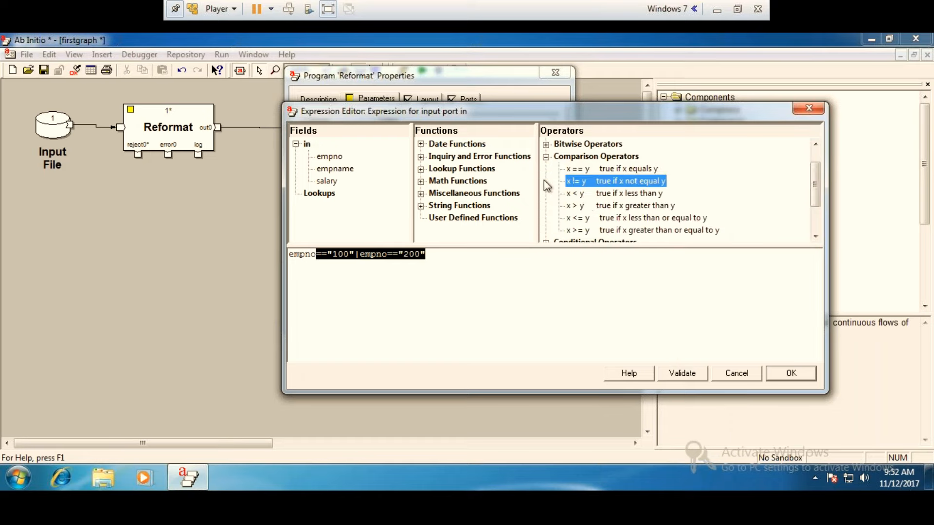
click(343, 292)
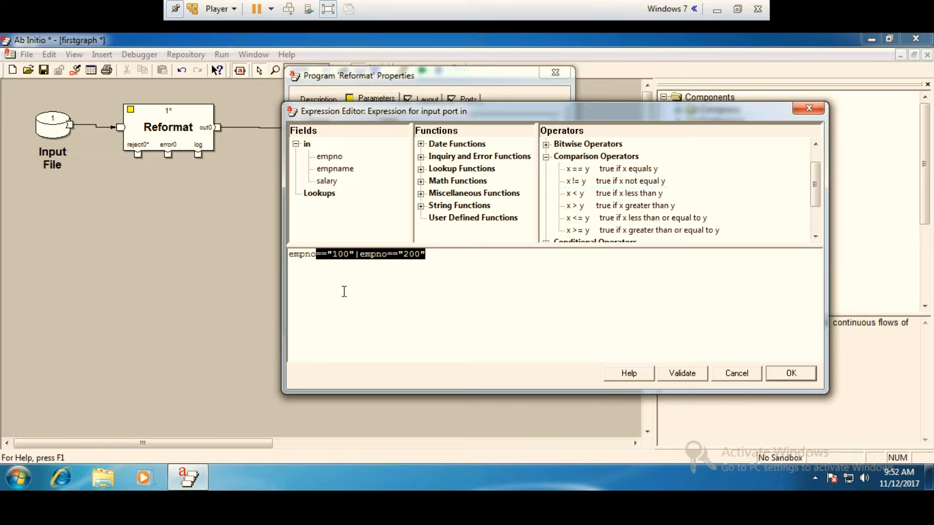
Replace the Reformat's select expression with empno>=400.
click(431, 249)
key(BackSpace)
key(BackSpace)
key(BackSpace)
key(BackSpace)
key(BackSpace)
key(BackSpace)
key(BackSpace)
key(BackSpace)
key(BackSpace)
key(BackSpace)
key(BackSpace)
key(BackSpace)
key(BackSpace)
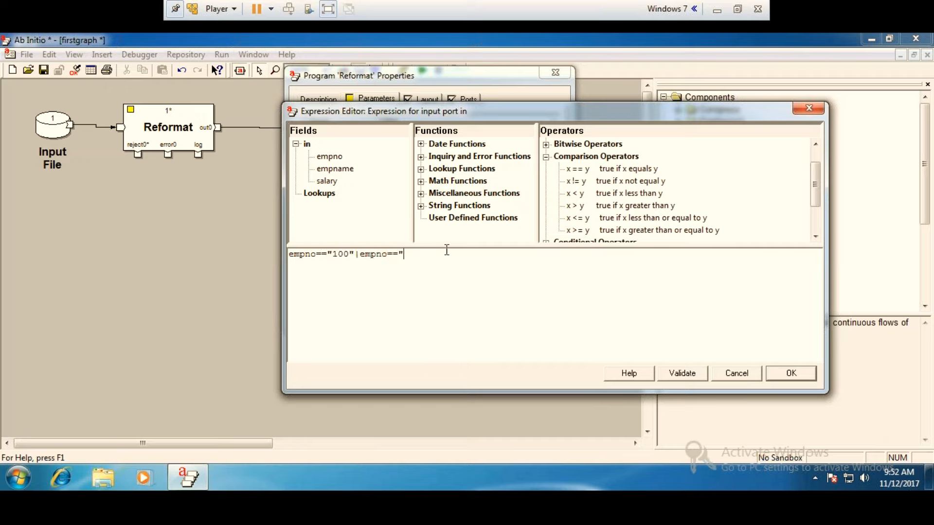
key(BackSpace)
key(BackSpace)
key(BackSpace)
key(BackSpace)
key(BackSpace)
key(BackSpace)
key(BackSpace)
text(>=400)
Validate the new select expression in both the expression editor and the Reformat properties, and accept it.
click(682, 375)
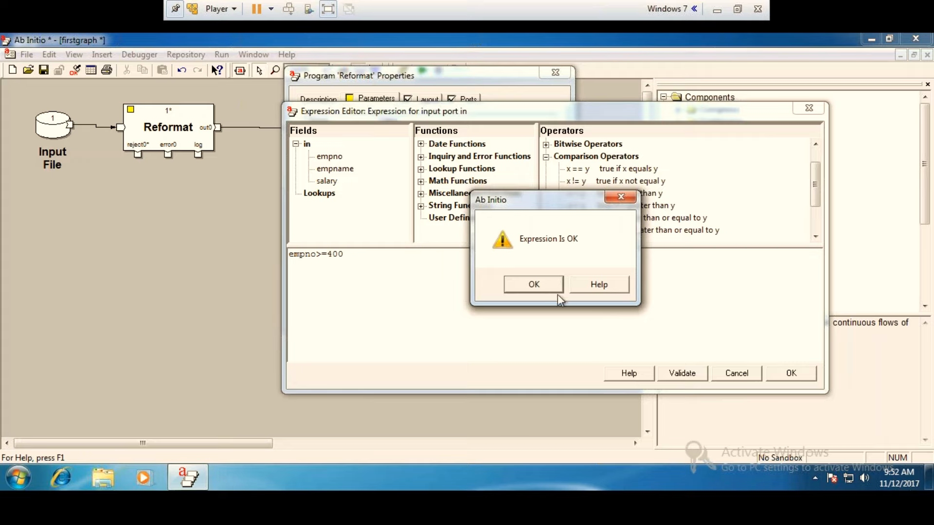
click(533, 286)
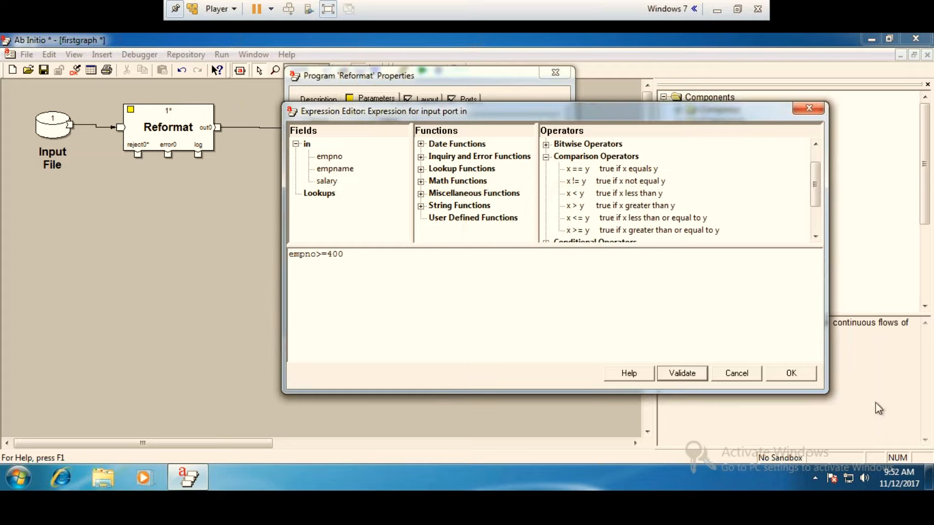
click(792, 373)
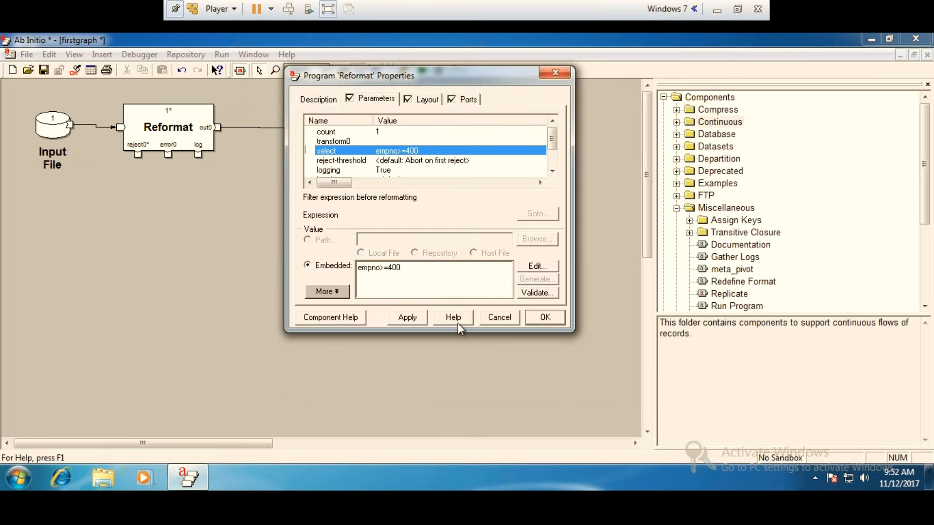
click(544, 295)
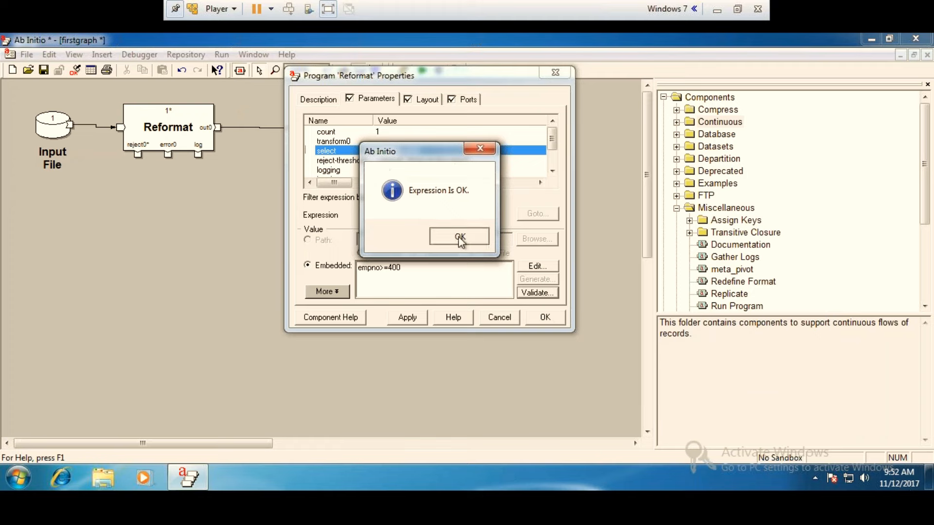
click(459, 237)
click(545, 319)
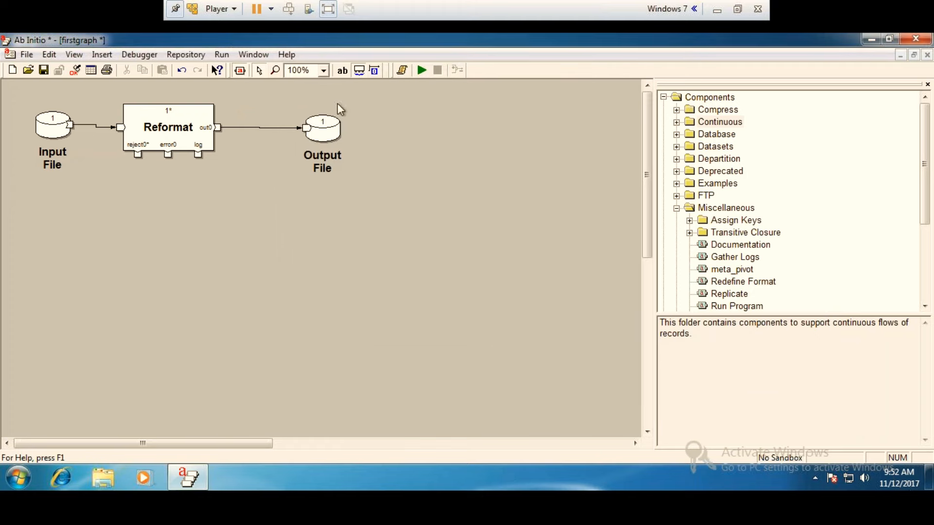
Run the graph, examine Output File records 1 through 10 as formatted text, and close the dump.
click(422, 70)
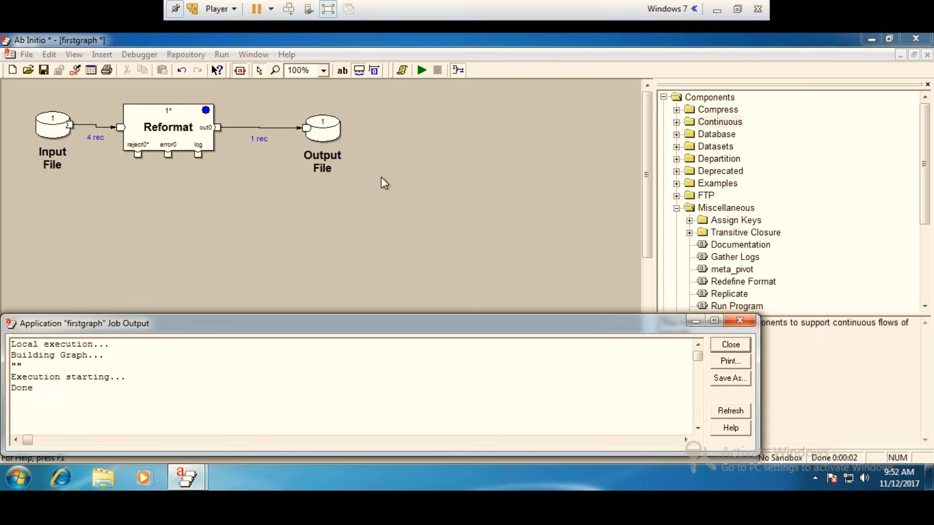
click(746, 323)
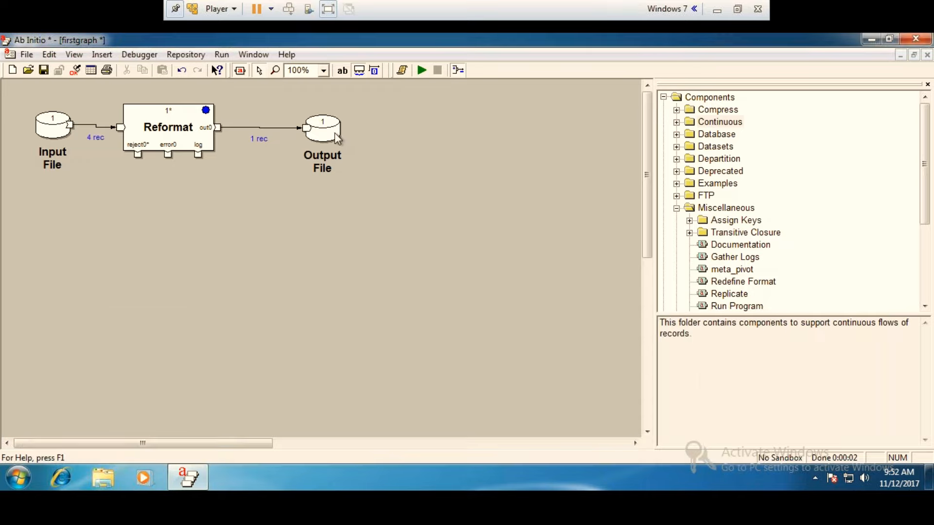
right_click(336, 135)
click(407, 294)
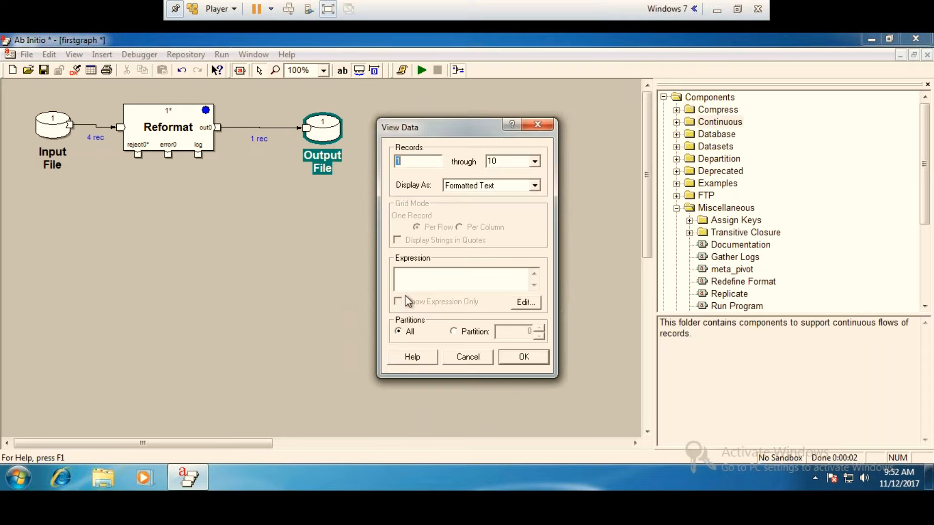
click(524, 355)
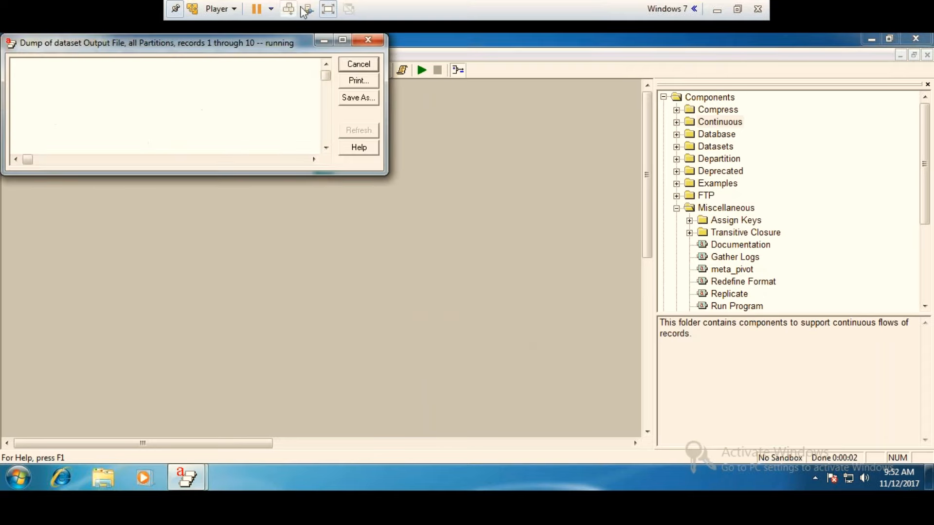
click(344, 40)
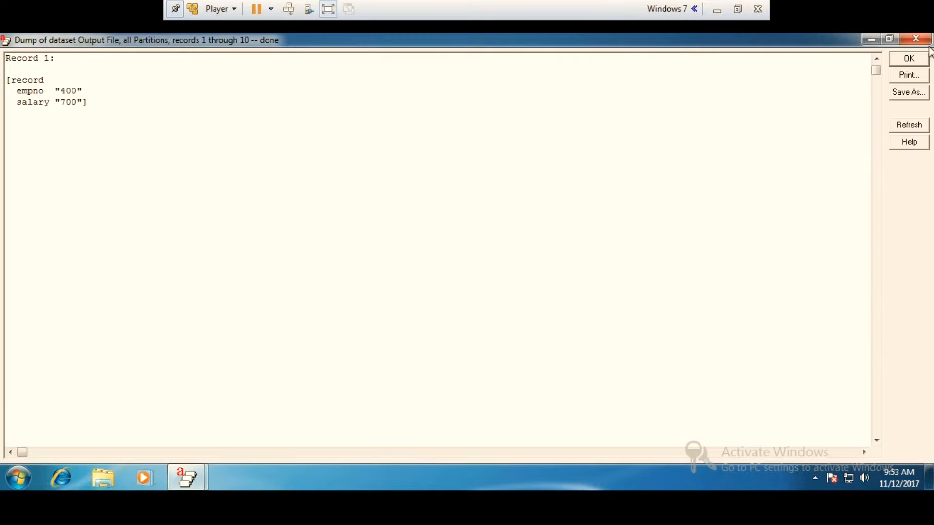
click(914, 39)
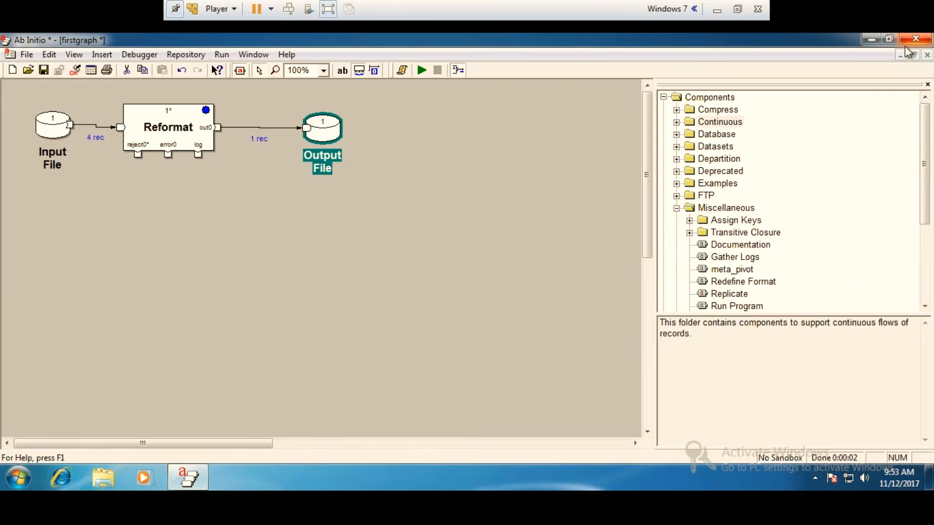
click(390, 249)
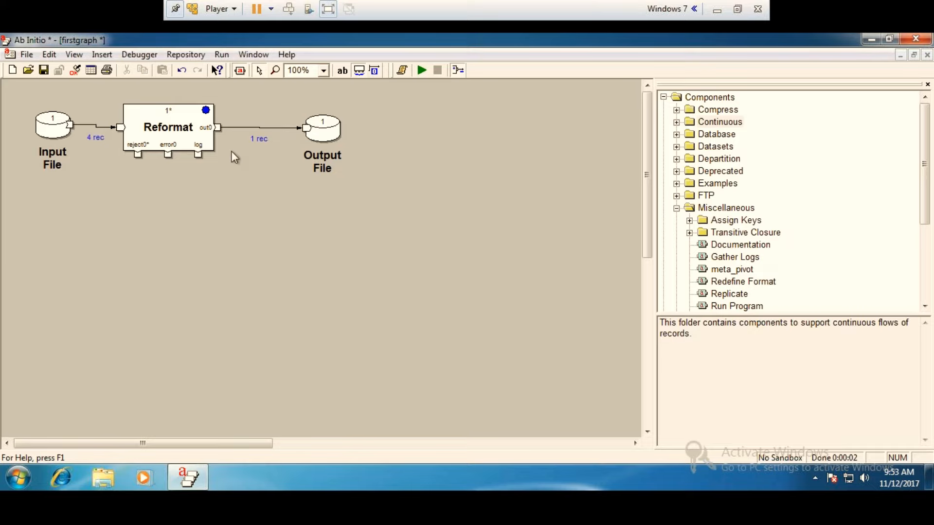
Open the Reformat's select expression, review the bitwise, comparison and conditional operators, and close the expression editor.
double_click(177, 141)
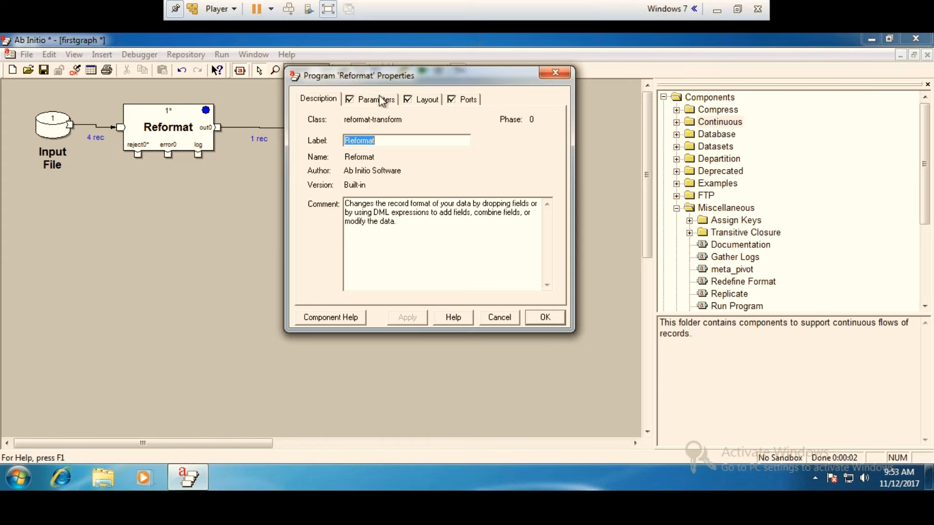
click(381, 101)
click(431, 152)
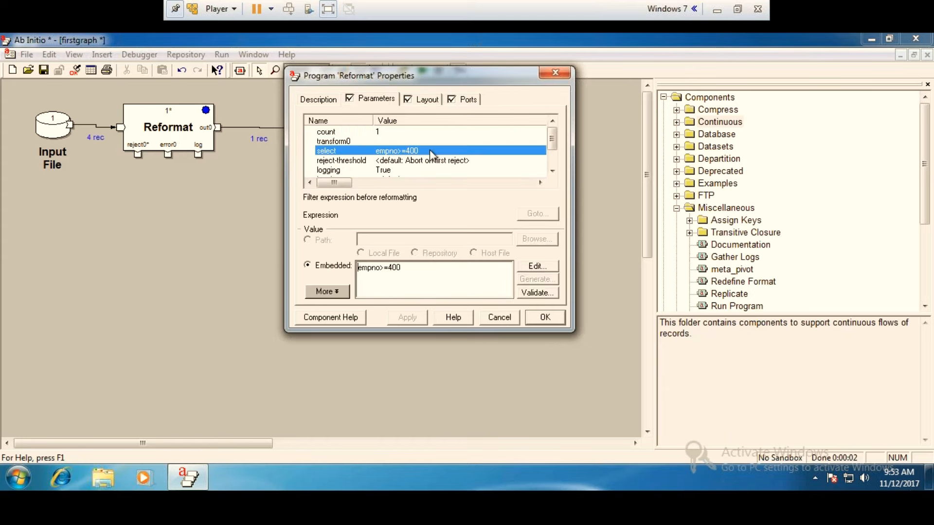
double_click(431, 152)
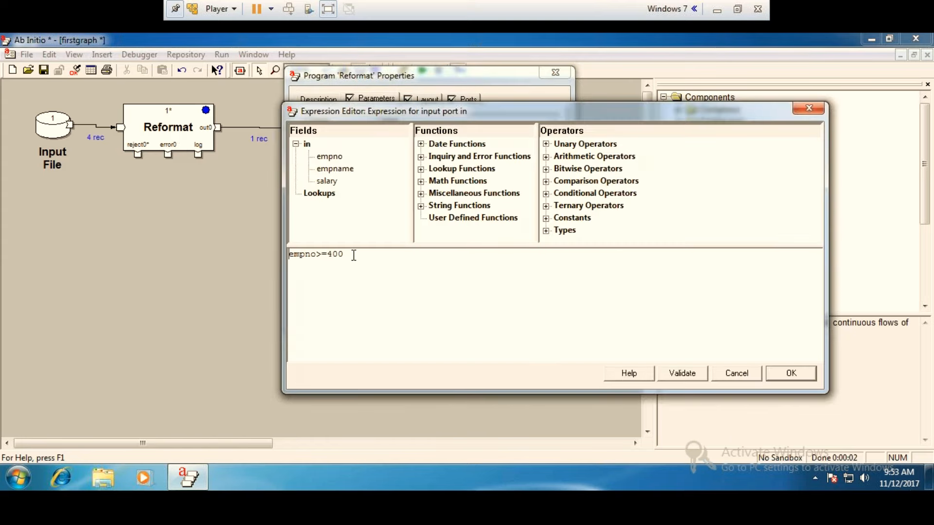
click(546, 169)
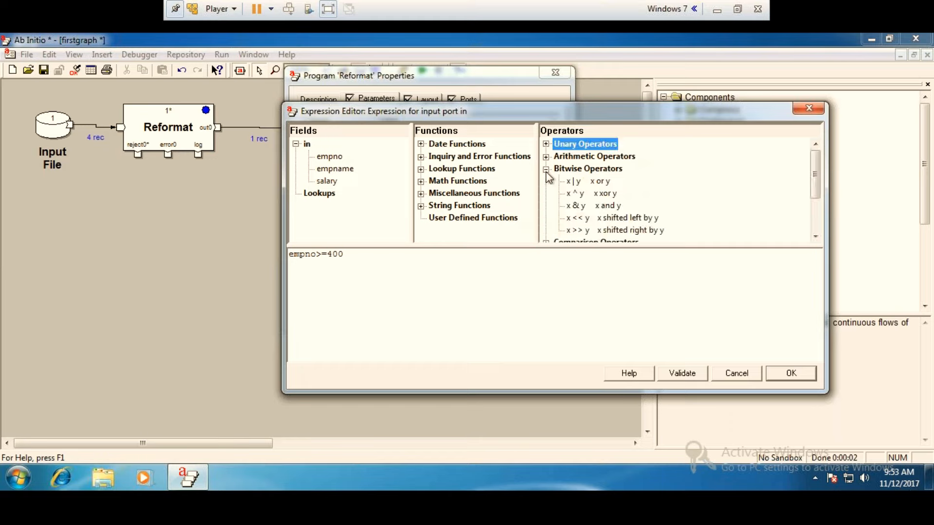
click(546, 170)
click(546, 181)
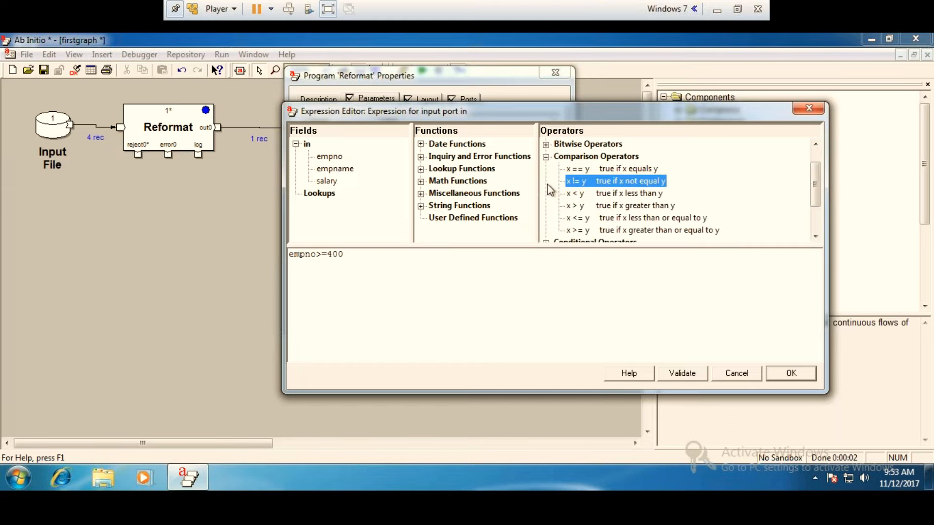
scroll(549, 187, down, 2)
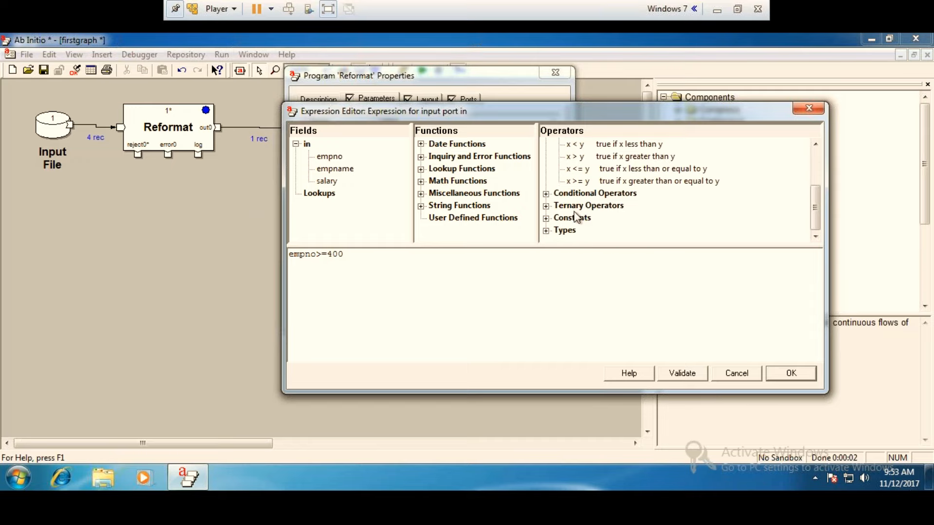
click(546, 194)
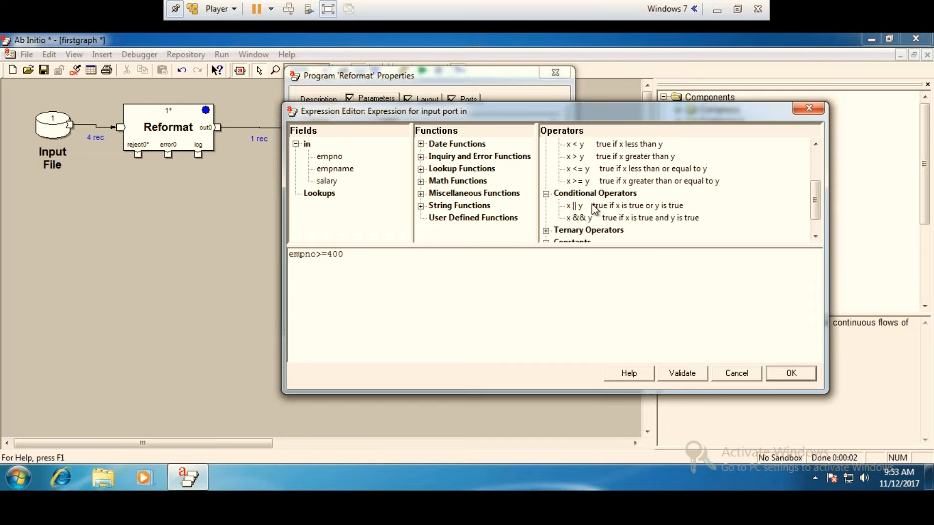
scroll(594, 203, up, 1)
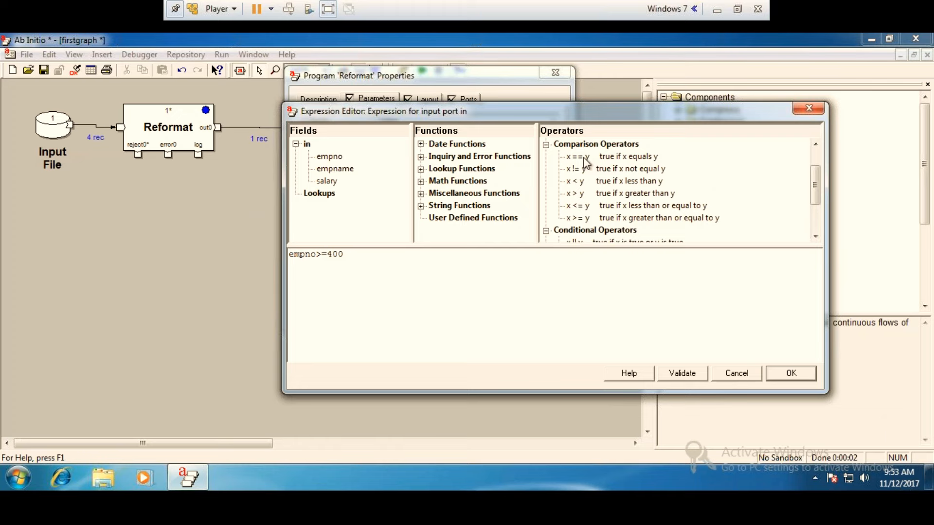
click(810, 110)
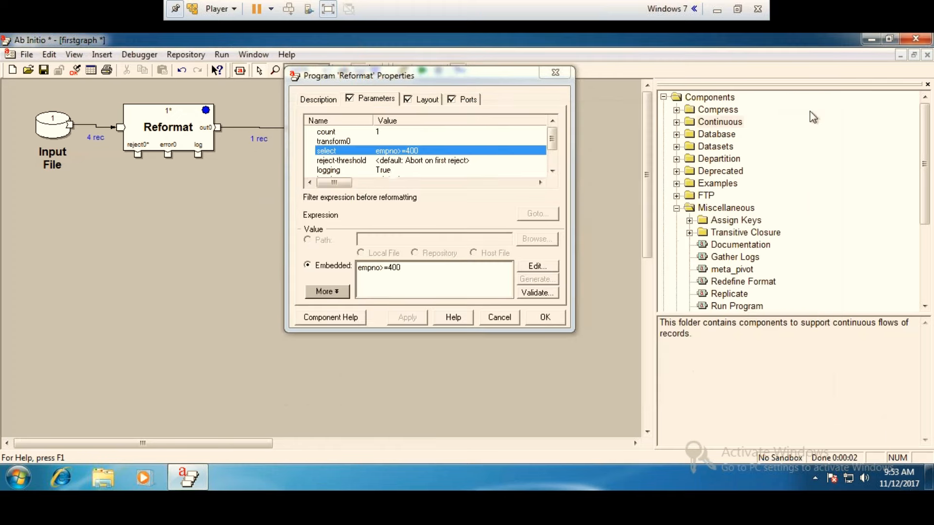
Extend the Reformat's select expression to empno>=400&&salary==700.
double_click(435, 154)
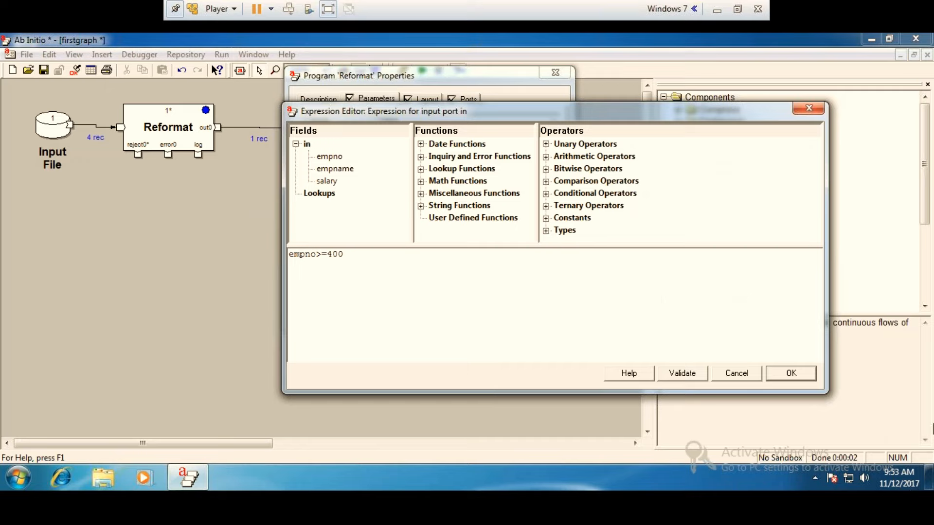
text(&&)
text(salary=)
text(=7)
text(00)
click(394, 255)
text(=)
Validate the combined select expression and accept it along with the Reformat properties.
click(682, 373)
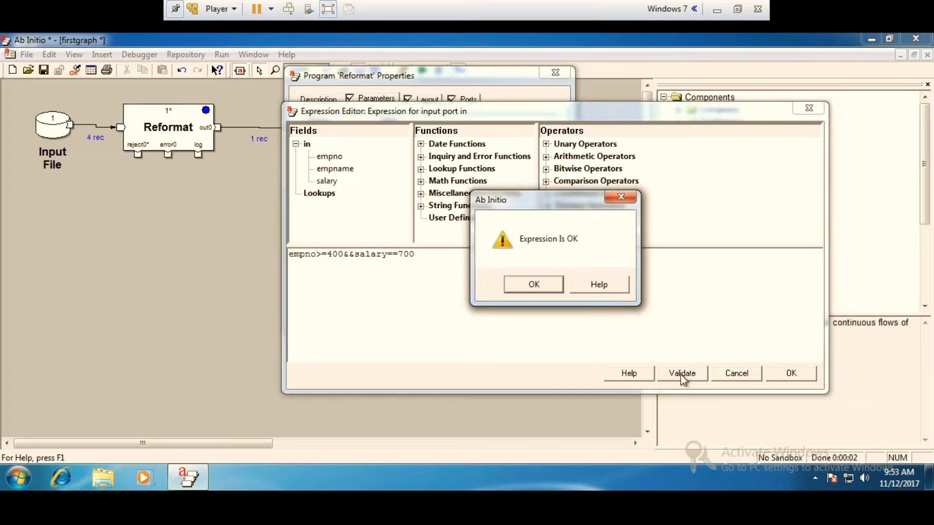
click(511, 284)
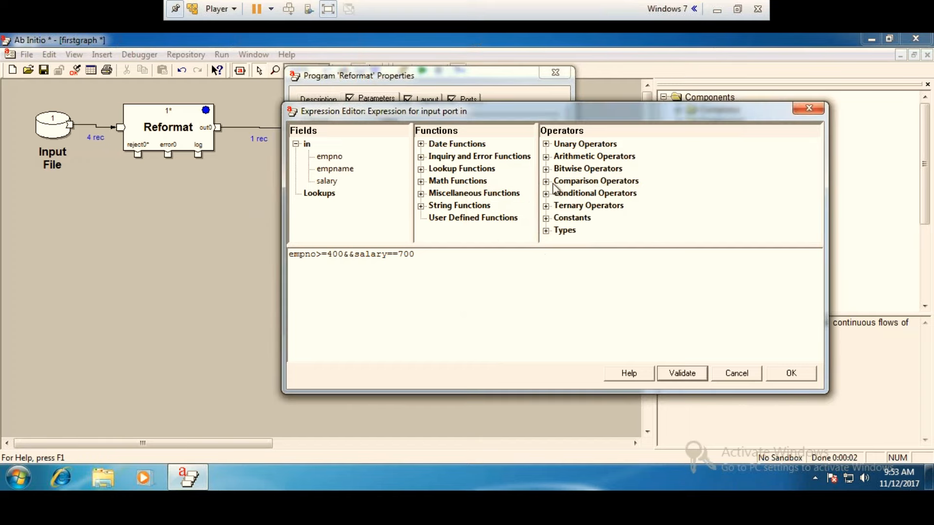
drag(355, 254, 319, 254)
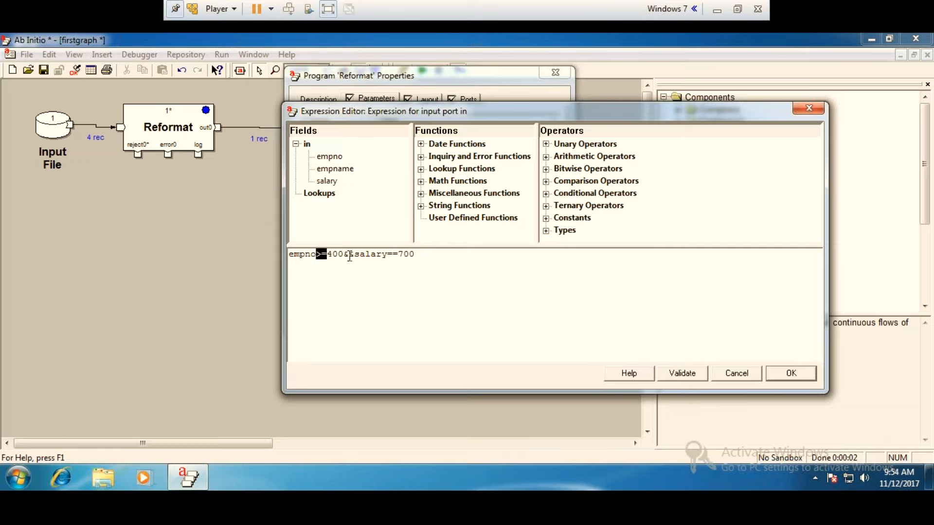
drag(354, 255, 347, 257)
drag(346, 256, 342, 257)
click(352, 272)
click(799, 376)
click(541, 315)
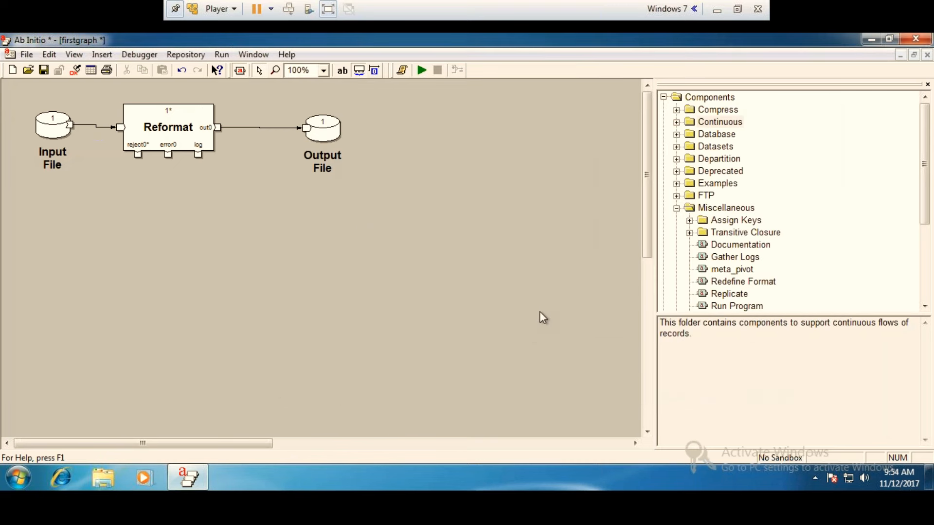
View Input File records 1 through 10 as formatted text, examine the fields of record 4, and close the dump.
right_click(48, 127)
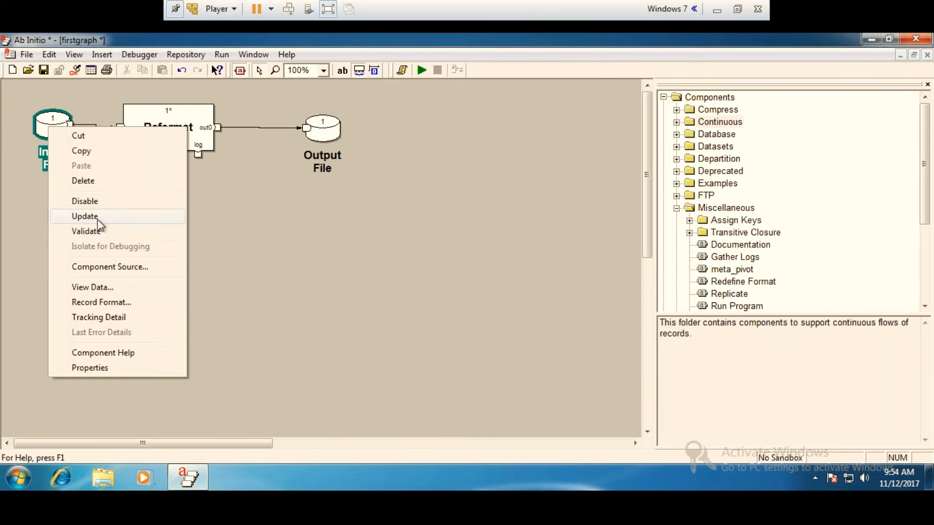
click(87, 286)
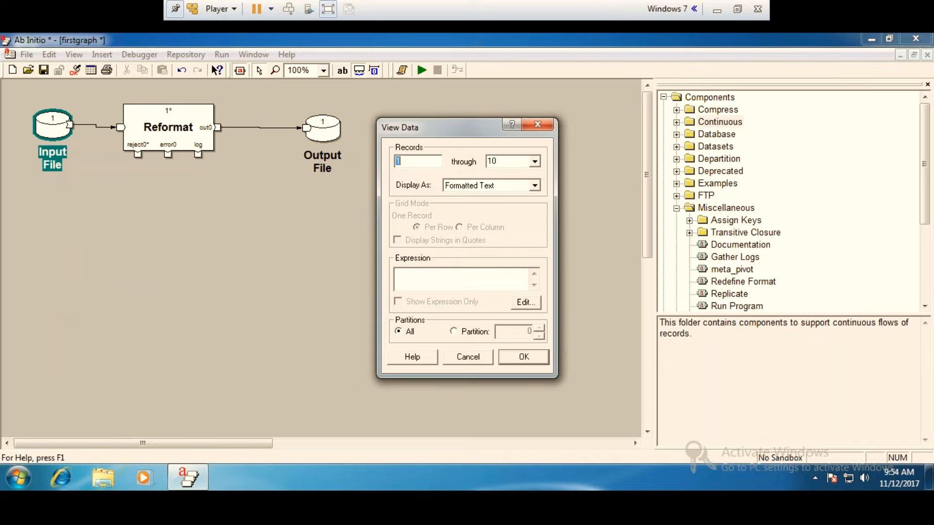
click(523, 355)
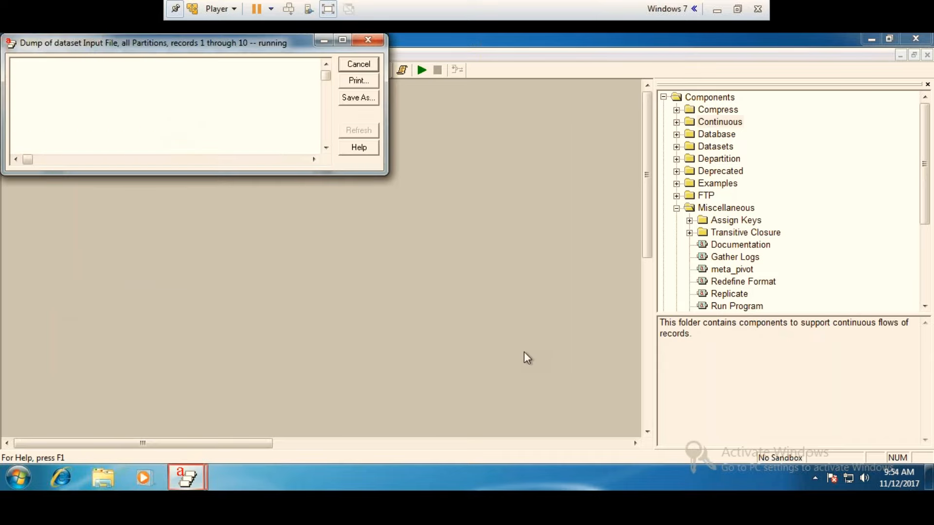
click(342, 39)
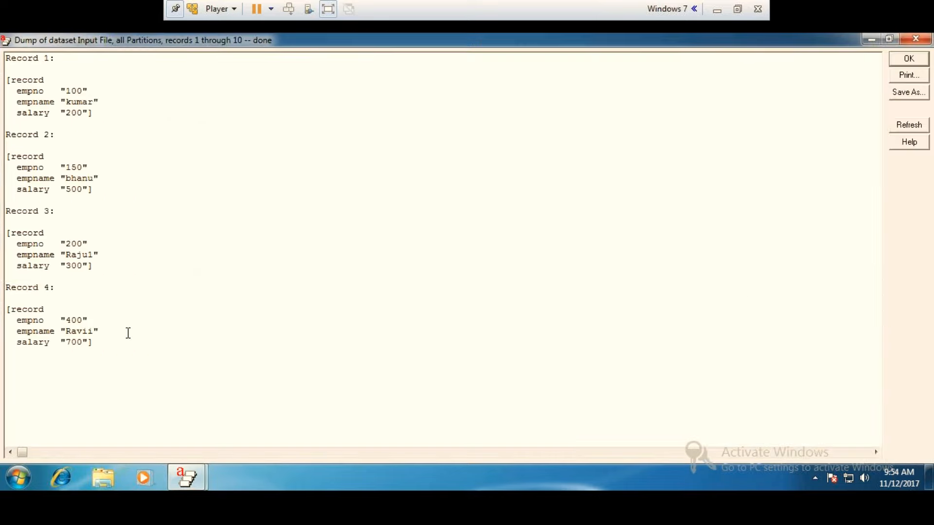
drag(57, 322, 6, 322)
click(127, 374)
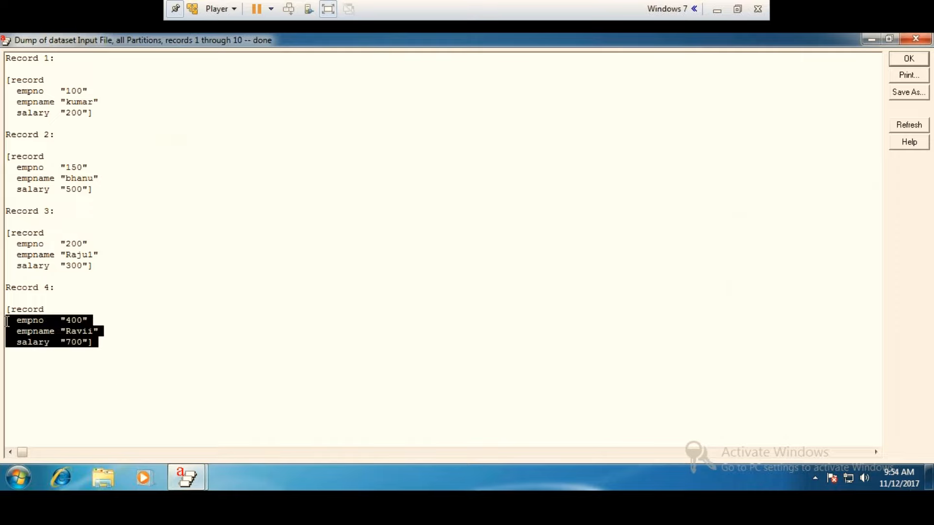
click(916, 40)
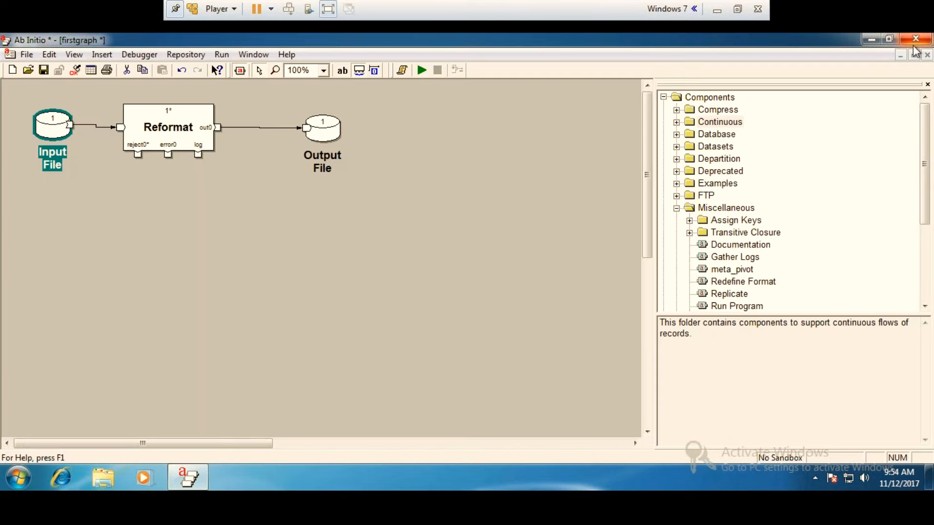
Run the graph and examine its first error in the enlarged job output.
click(421, 72)
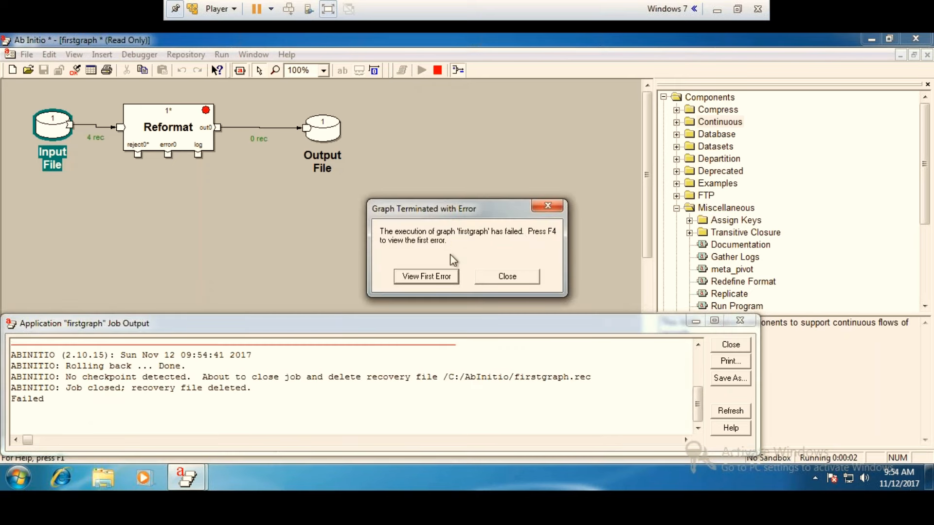
click(423, 276)
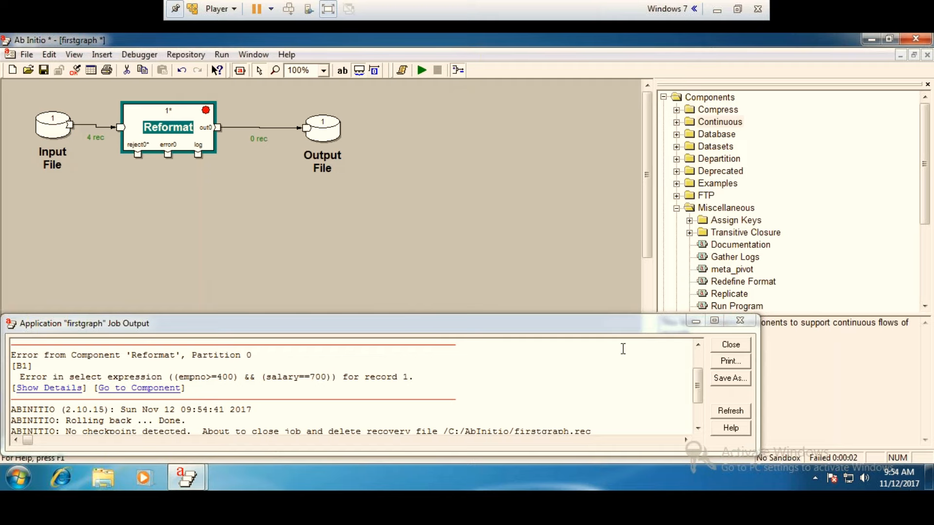
click(713, 320)
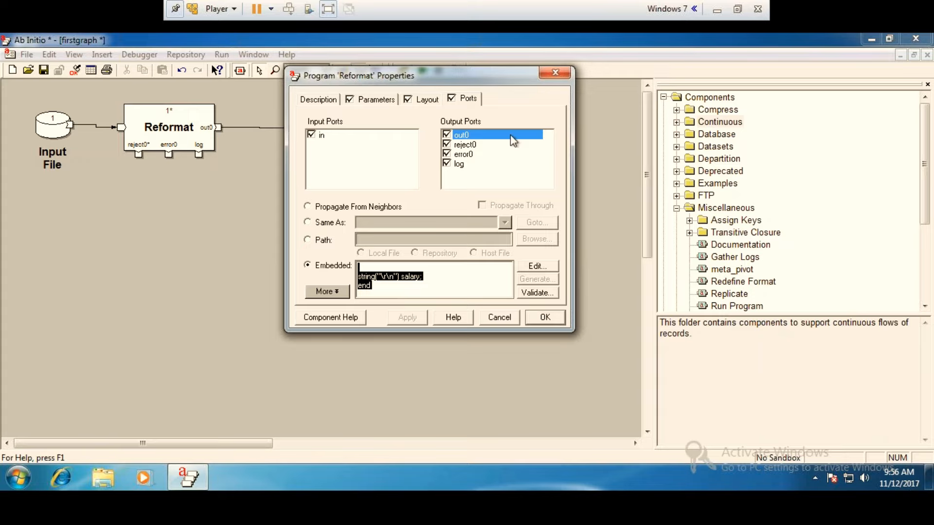
Change the salary field's type to decimal in the record format of the Input File's read port.
click(555, 75)
double_click(52, 125)
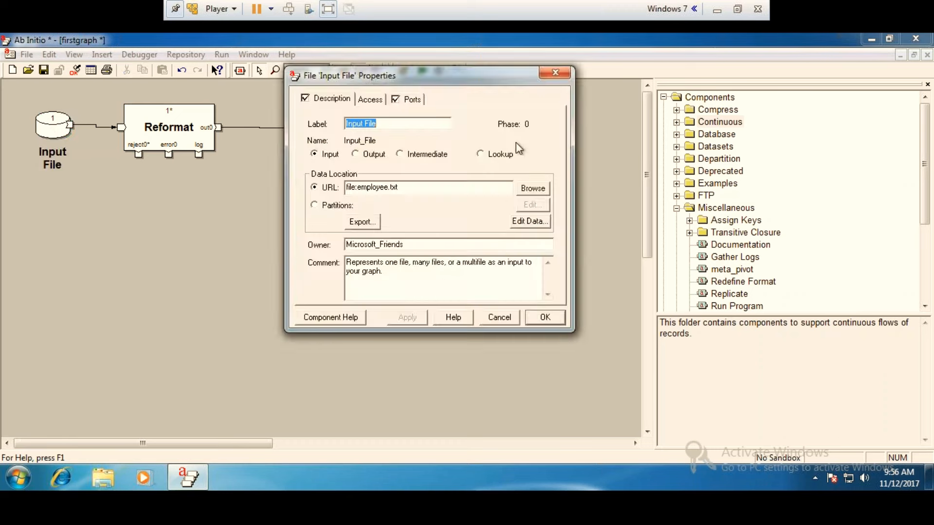
click(409, 101)
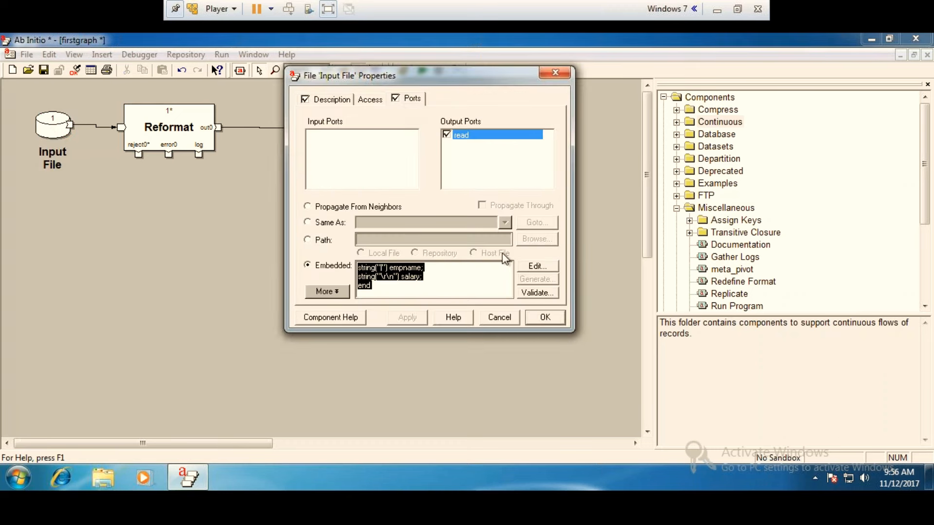
click(546, 269)
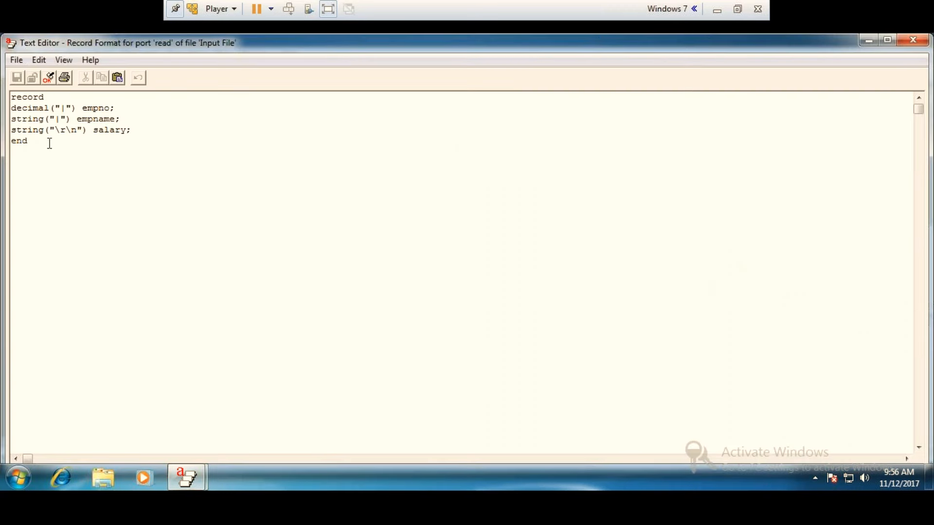
click(46, 140)
key(BackSpace)
key(BackSpace)
key(BackSpace)
key(BackSpace)
key(BackSpace)
key(BackSpace)
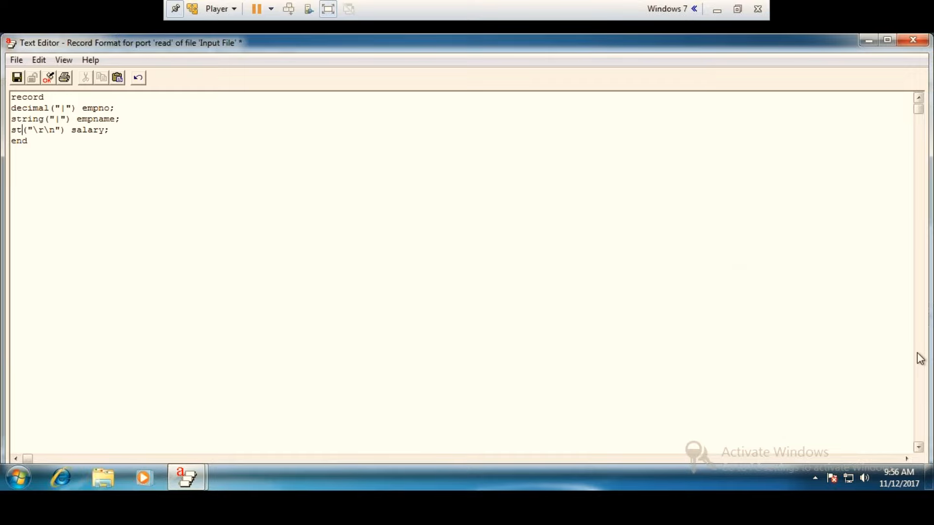
text(decimal)
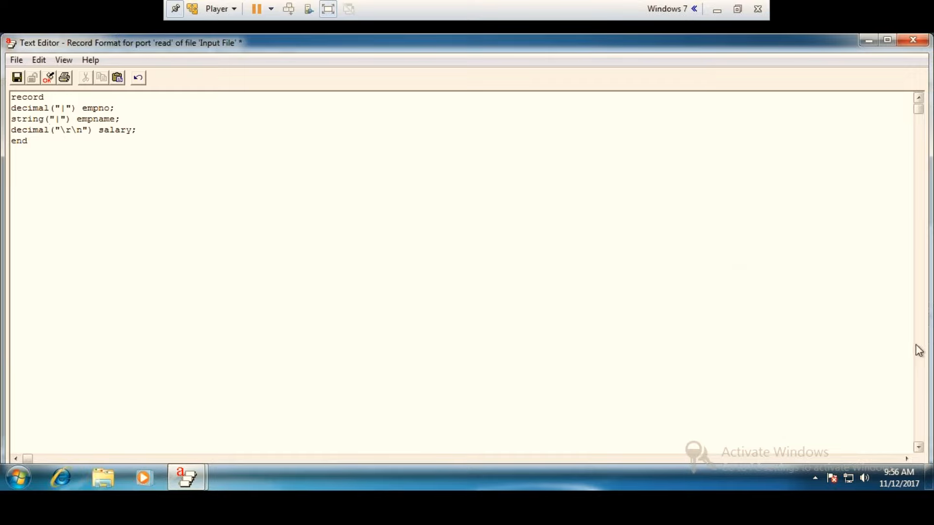
Validate and save the Input File's edited record format, and accept the file properties.
click(48, 78)
click(454, 290)
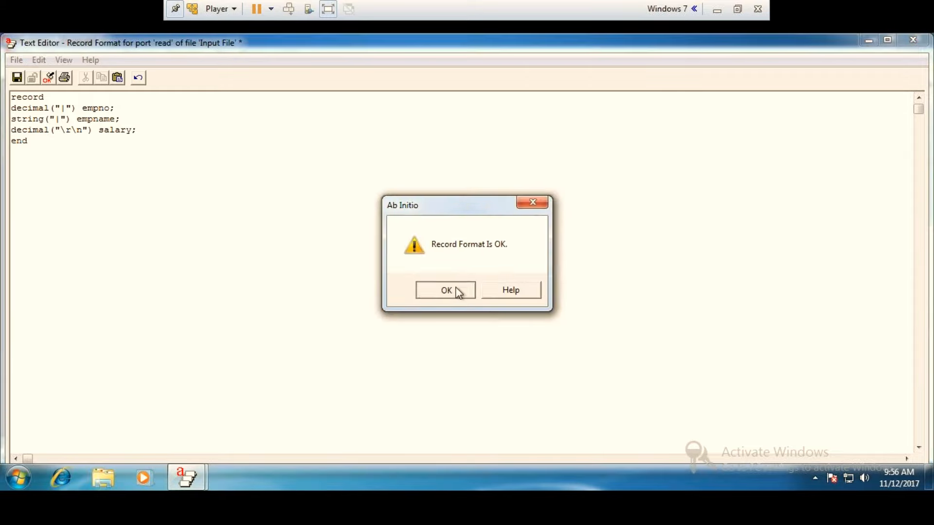
click(912, 40)
click(421, 287)
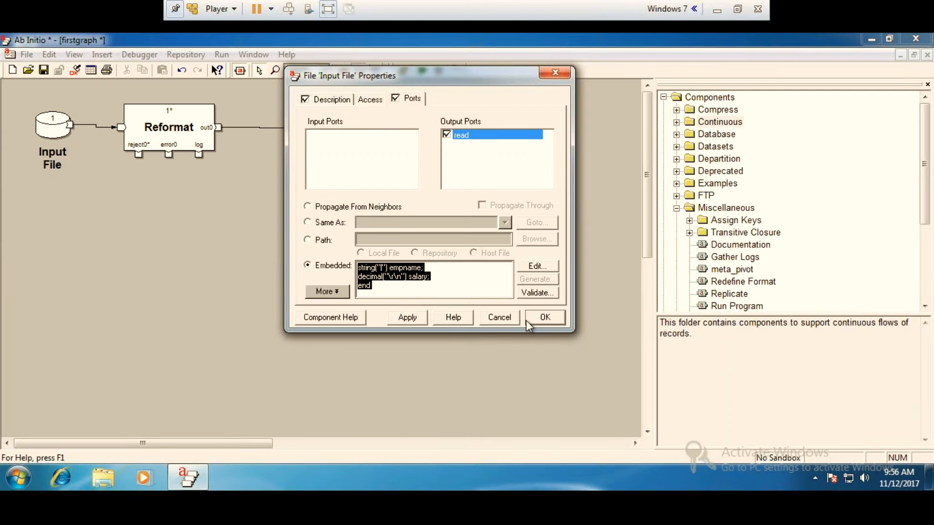
click(529, 320)
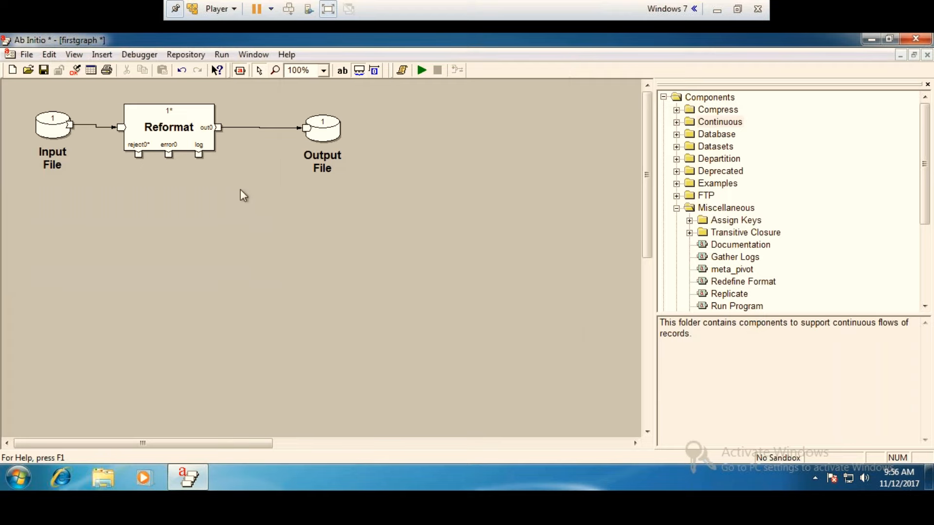
Change the salary field's type to decimal in the record format of the Reformat's out0 port.
double_click(170, 137)
click(465, 102)
click(525, 268)
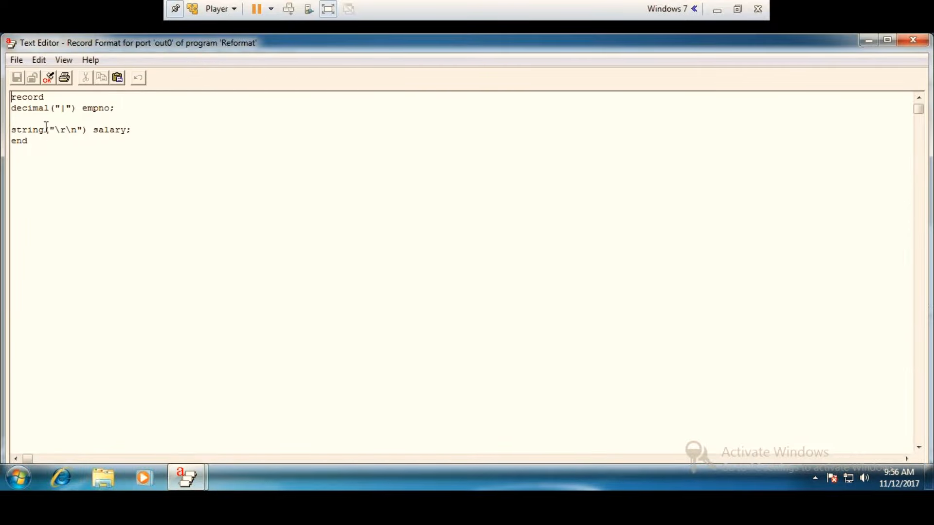
mouse_move(931, 480)
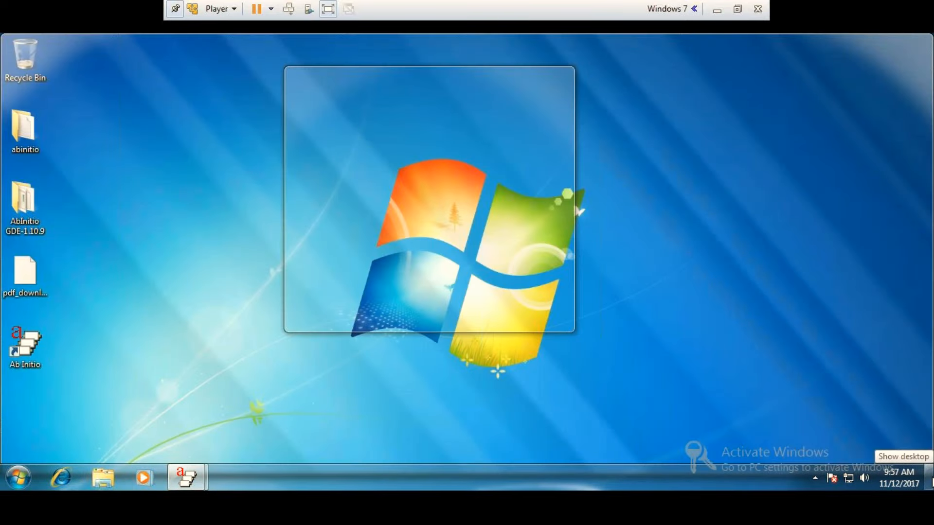
key(BackSpace)
key(BackSpace)
key(BackSpace)
key(BackSpace)
text(deciml)
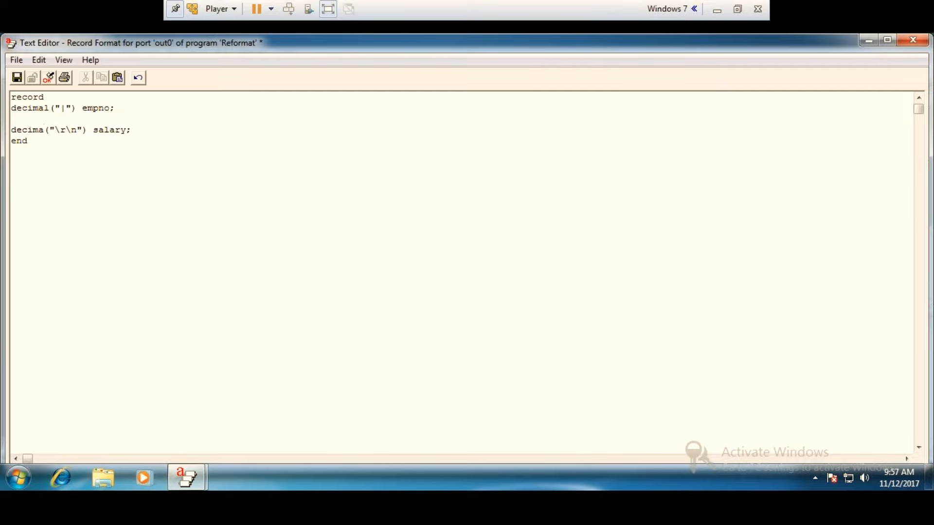
text(l)
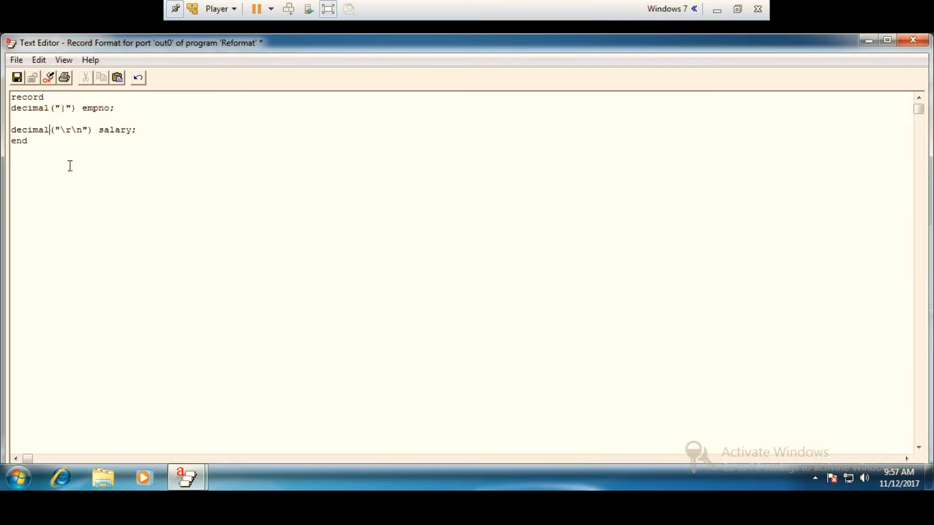
Validate and save the Reformat out0 port's edited record format, and accept the Reformat properties.
click(49, 77)
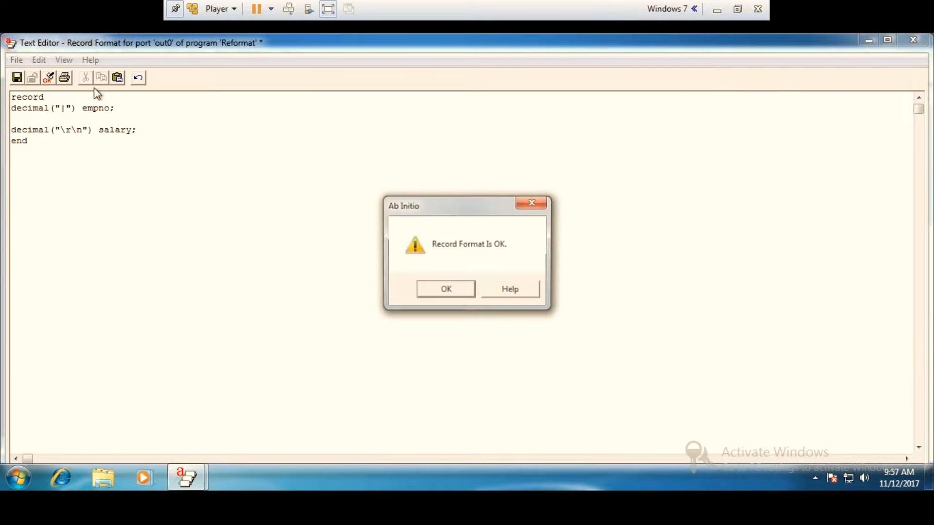
click(438, 288)
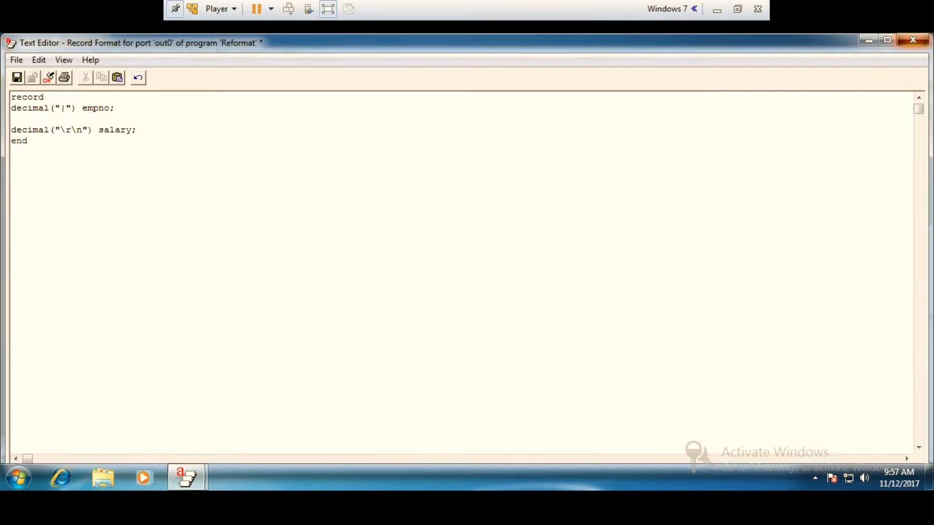
click(913, 40)
click(419, 296)
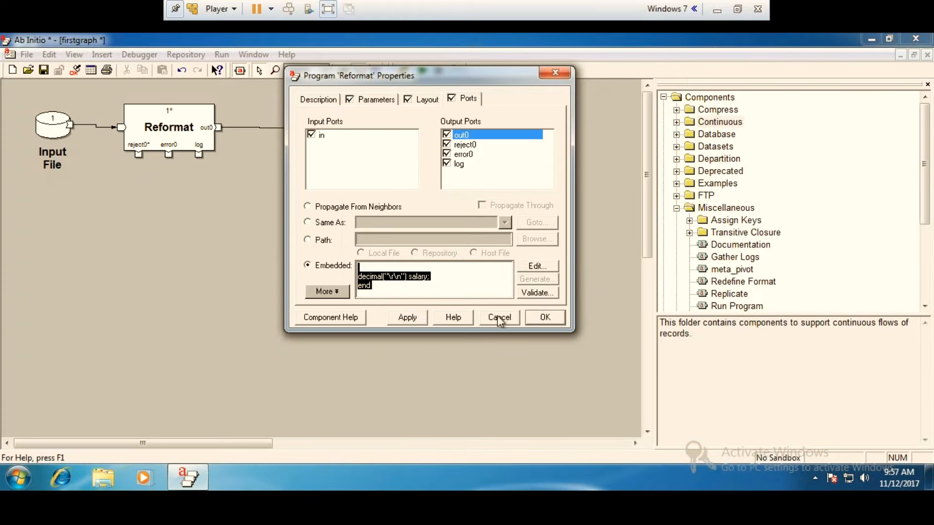
click(545, 317)
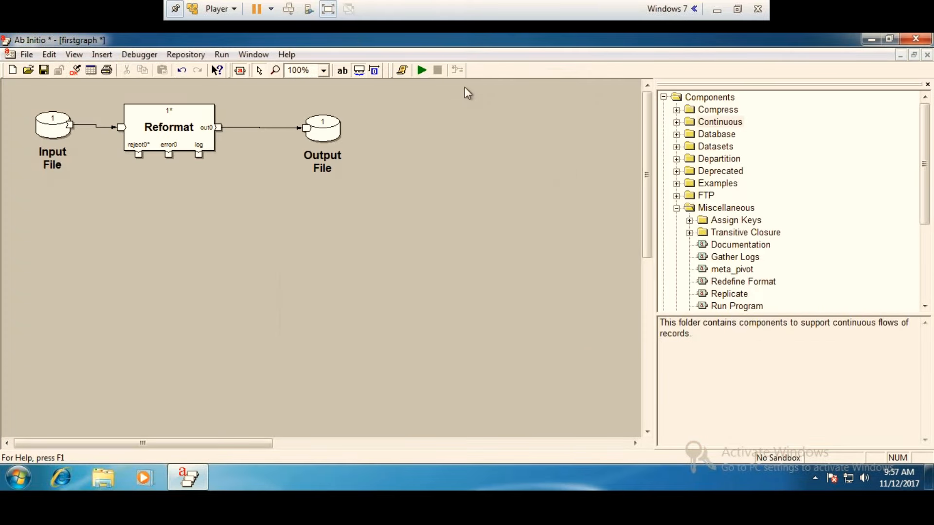
Run the graph and examine the Output File's records 1 through 10 as formatted text in an enlarged view.
click(422, 72)
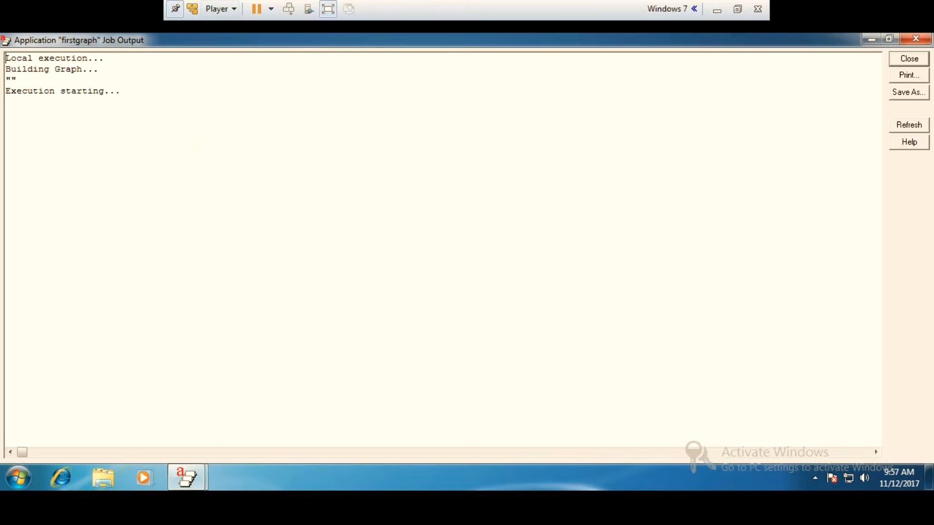
click(915, 39)
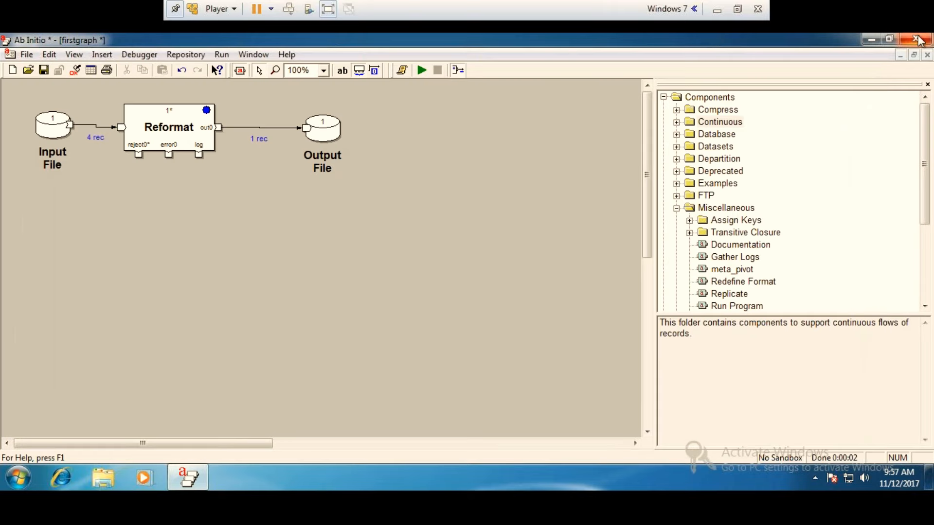
right_click(315, 131)
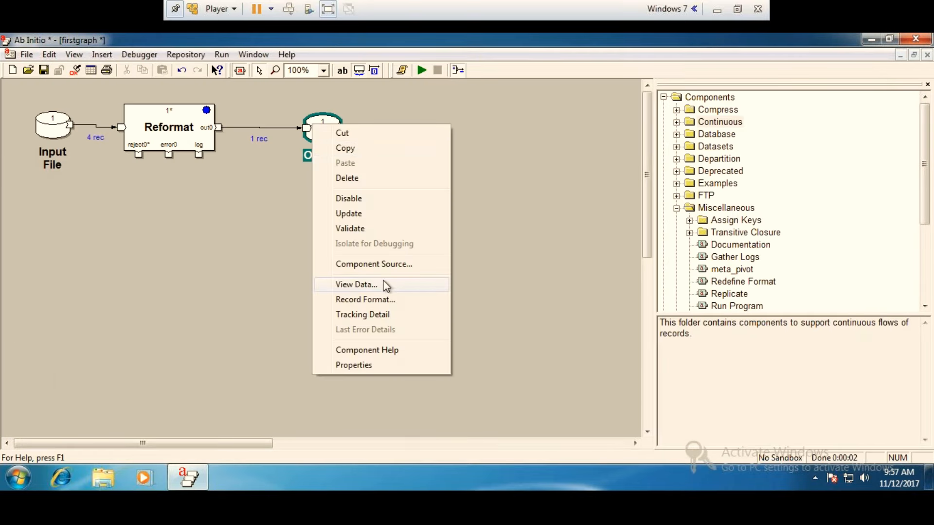
click(356, 284)
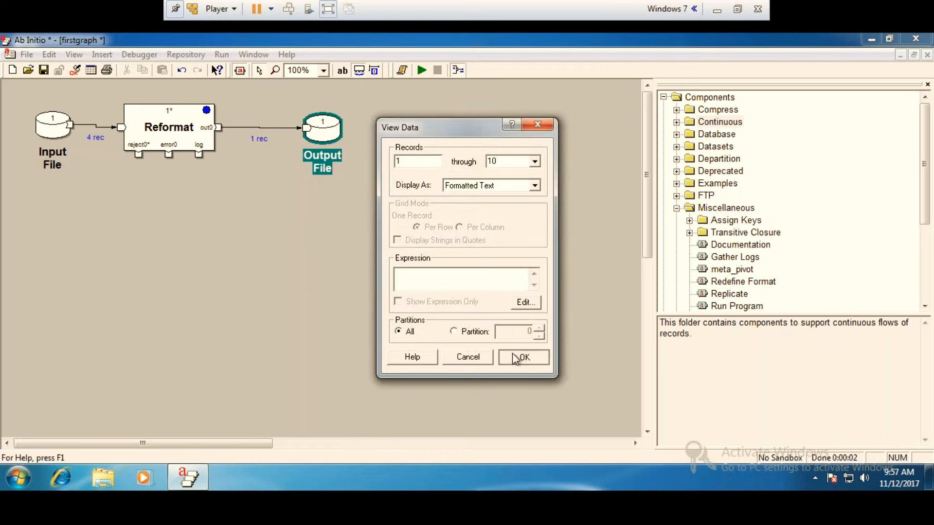
click(515, 359)
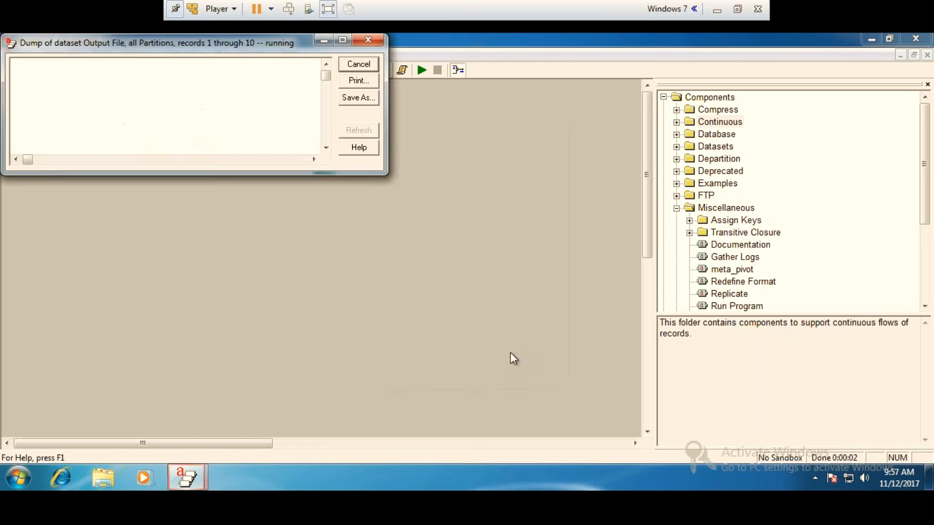
click(344, 42)
drag(59, 91, 104, 115)
click(260, 102)
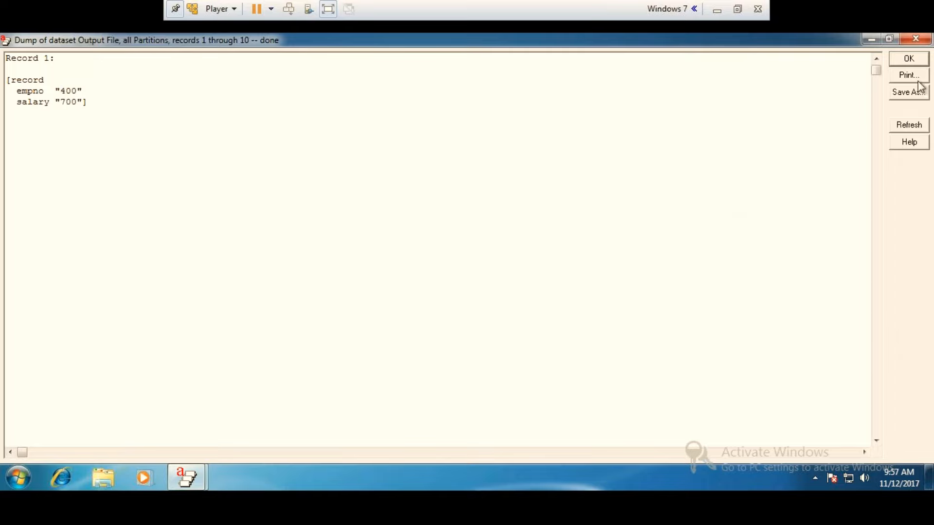
click(915, 39)
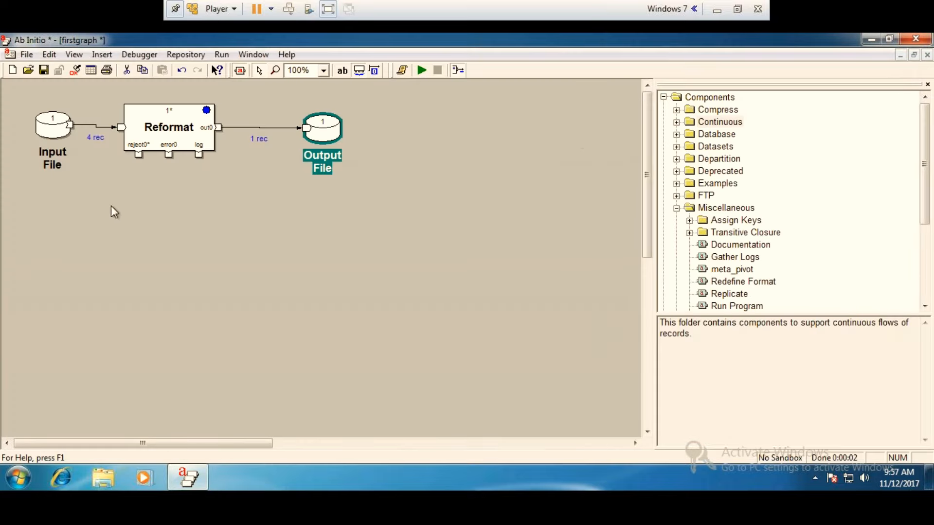
Change the Reformat's select expression to (empno>=400)||(salary==700), validate it and accept the properties.
double_click(188, 131)
click(377, 100)
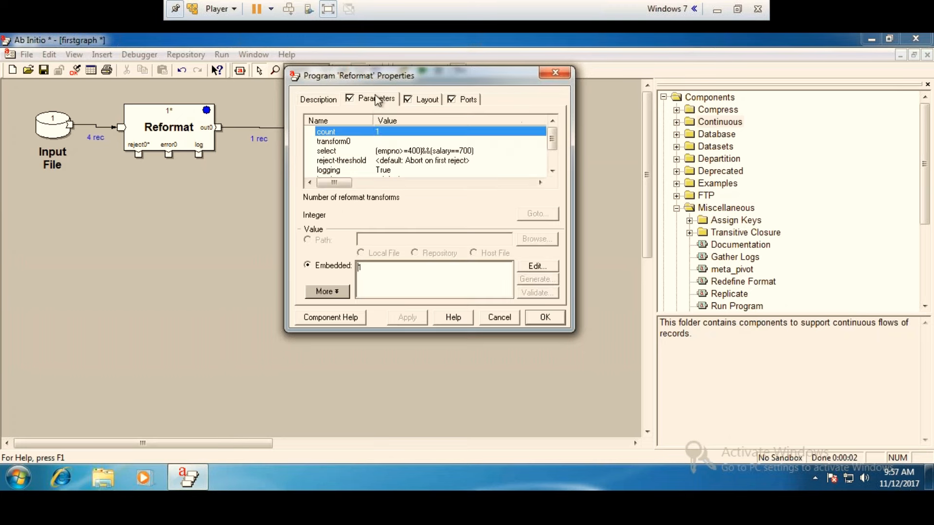
double_click(476, 153)
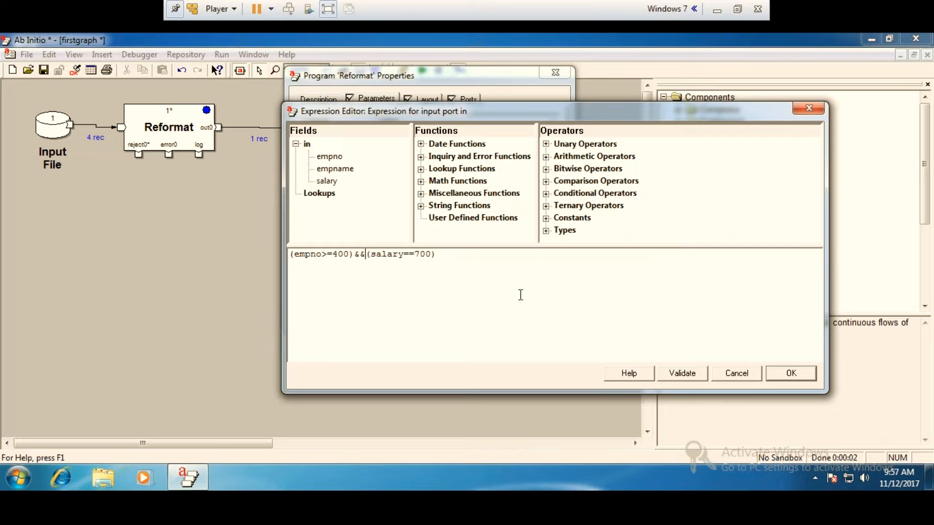
key(BackSpace)
key(BackSpace)
text(||)
click(686, 373)
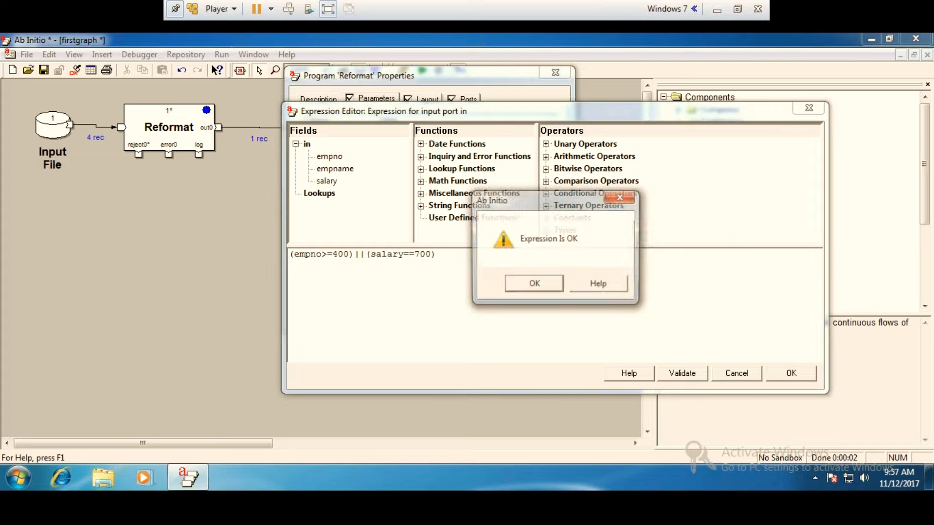
click(552, 286)
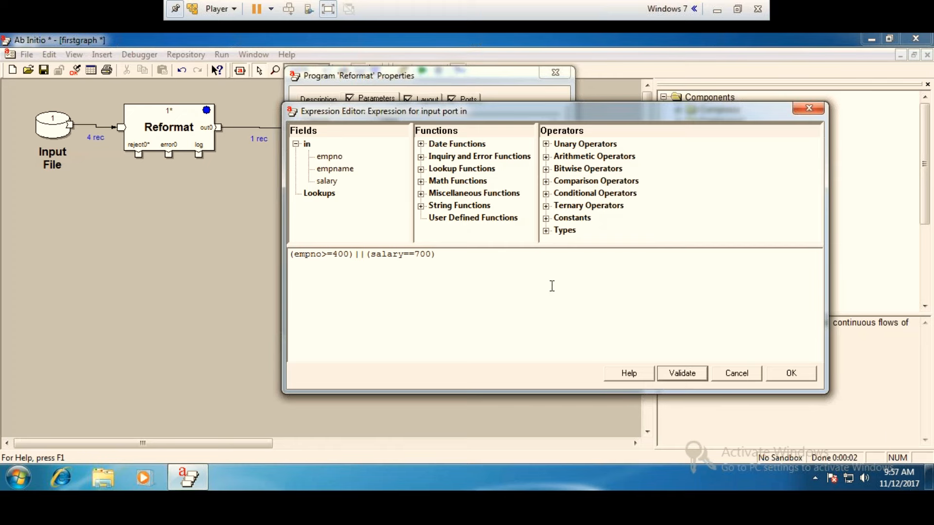
click(782, 379)
click(536, 292)
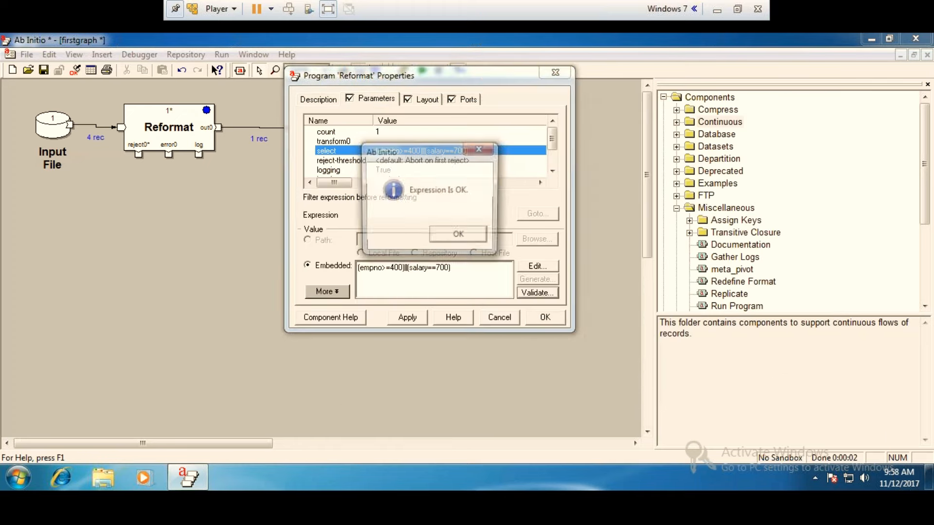
click(459, 237)
click(535, 316)
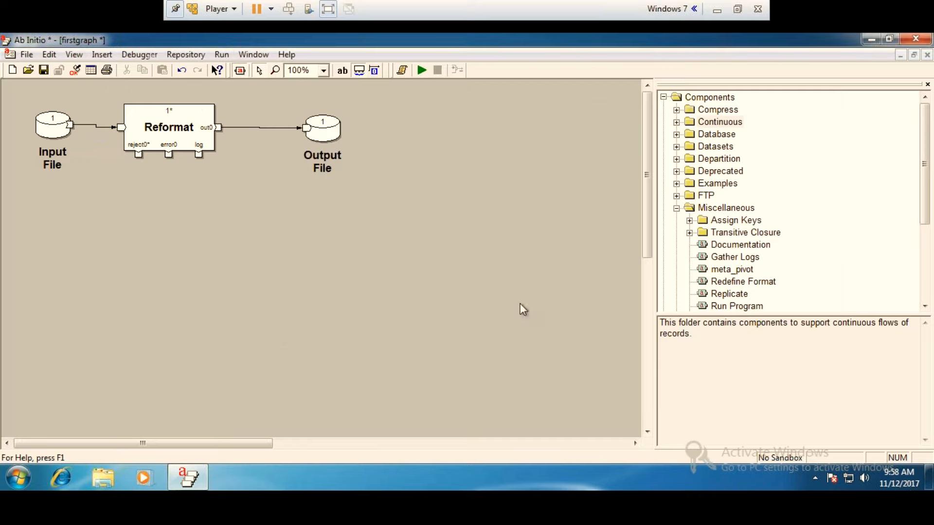
Rerun the graph, and check the Input File's properties and the Reformat's parameters without changing them.
click(422, 70)
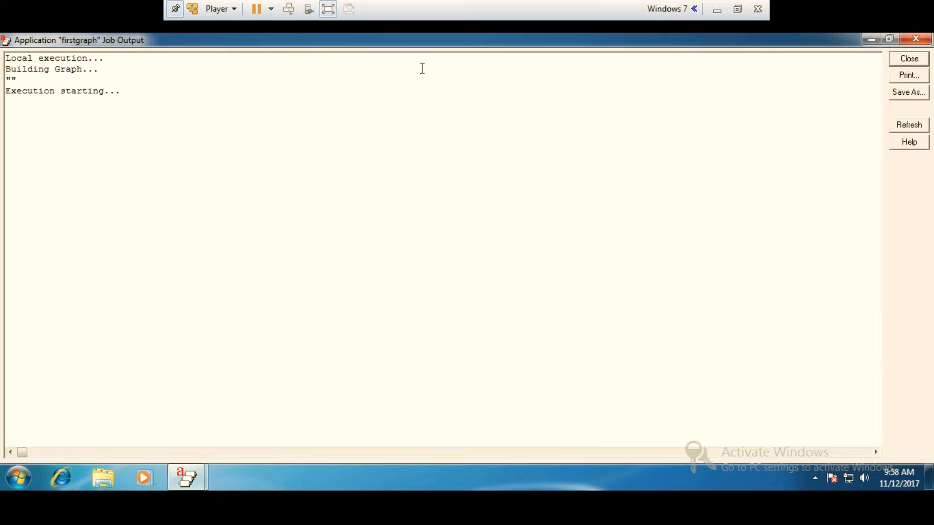
click(920, 43)
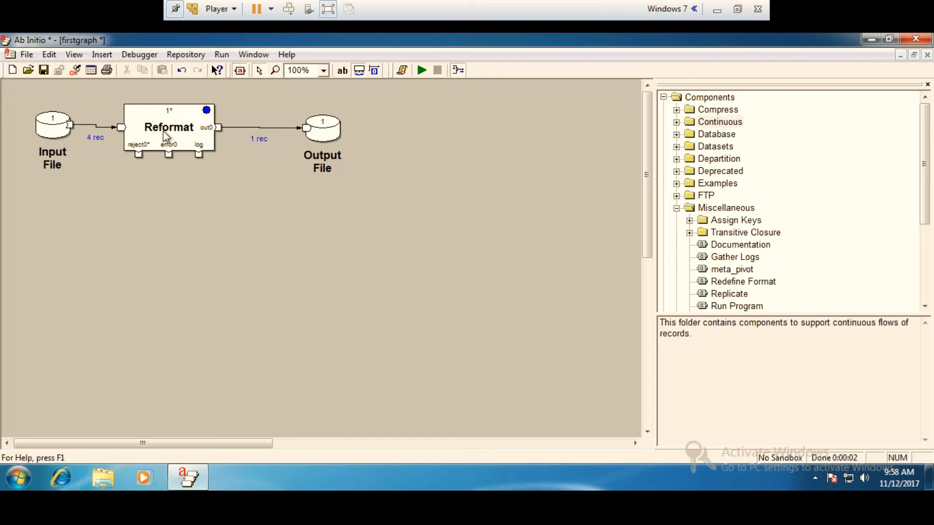
double_click(55, 127)
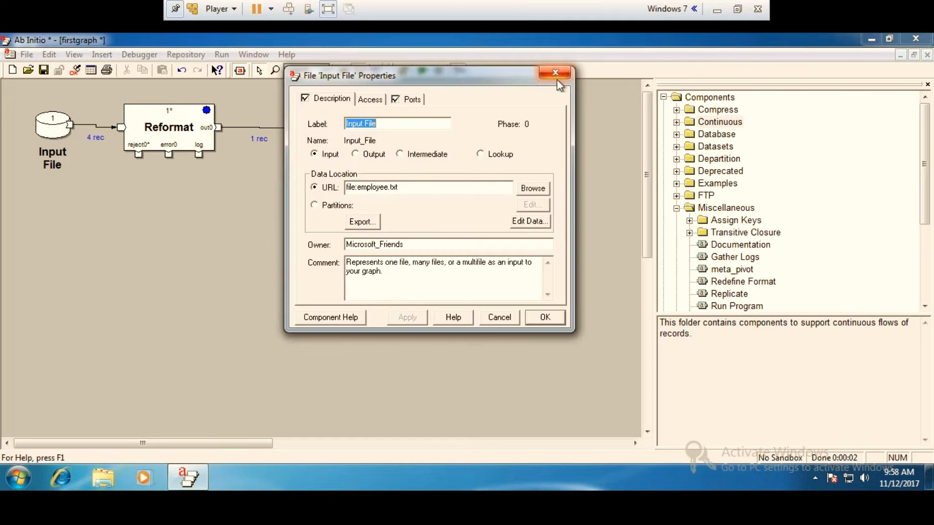
click(557, 77)
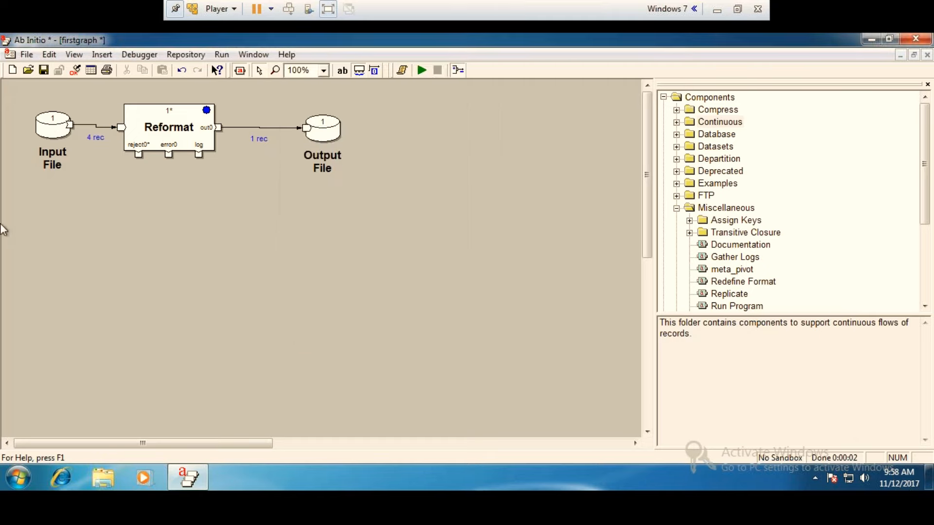
double_click(168, 145)
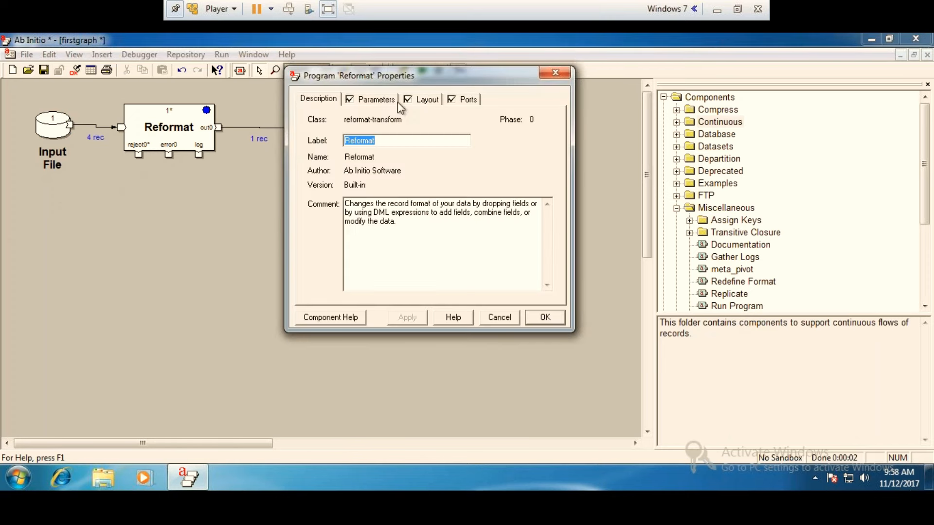
click(377, 99)
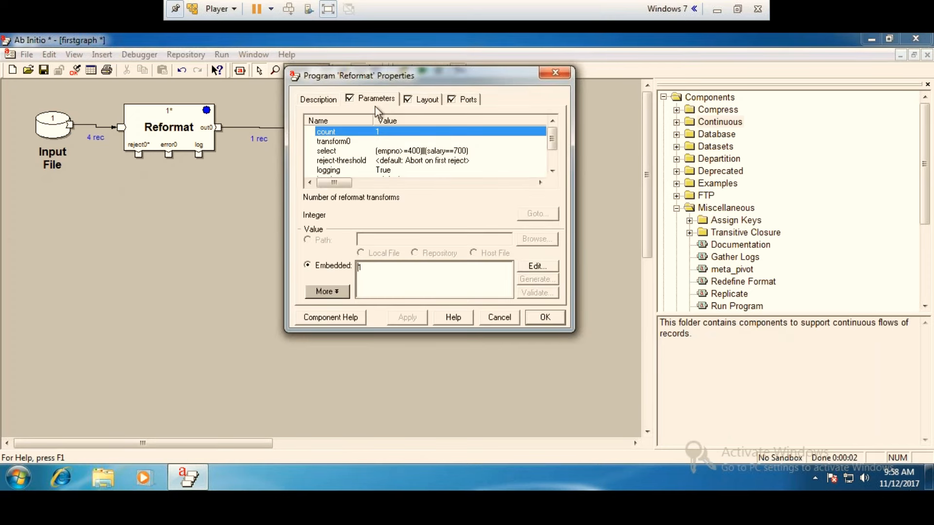
click(555, 73)
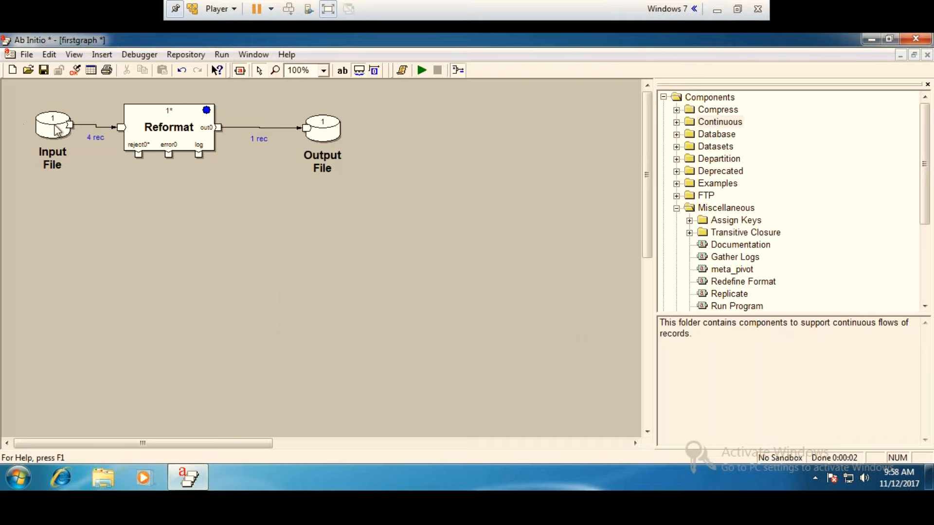
Examine the Input File's records 1 through 10 in an enlarged data view.
right_click(56, 128)
click(109, 289)
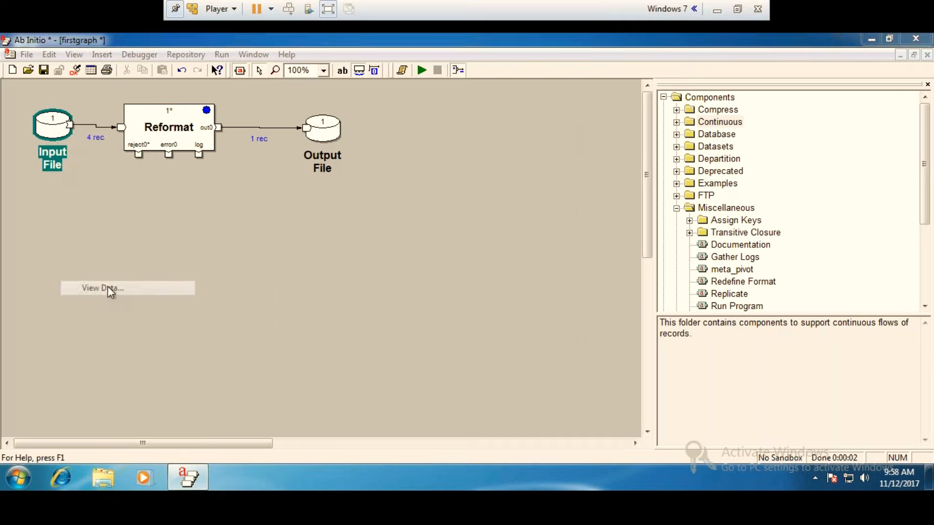
click(525, 356)
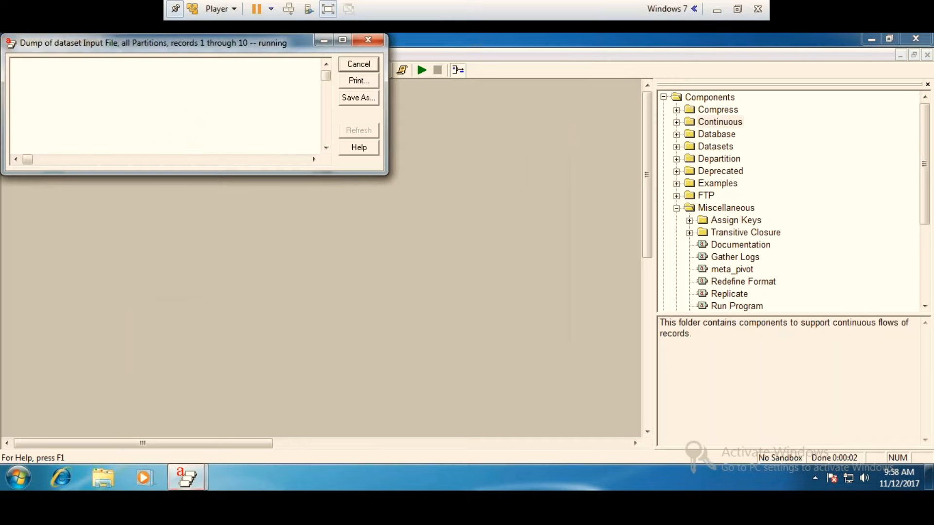
click(342, 39)
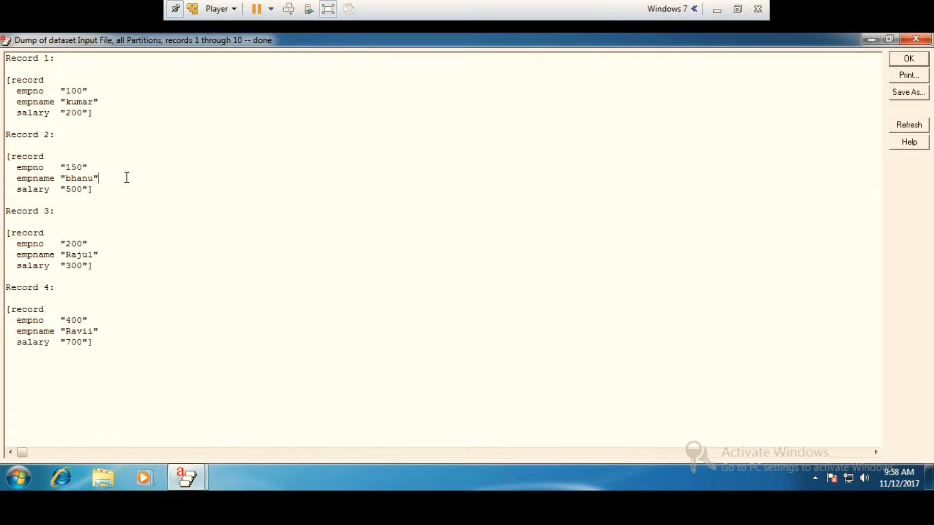
click(915, 39)
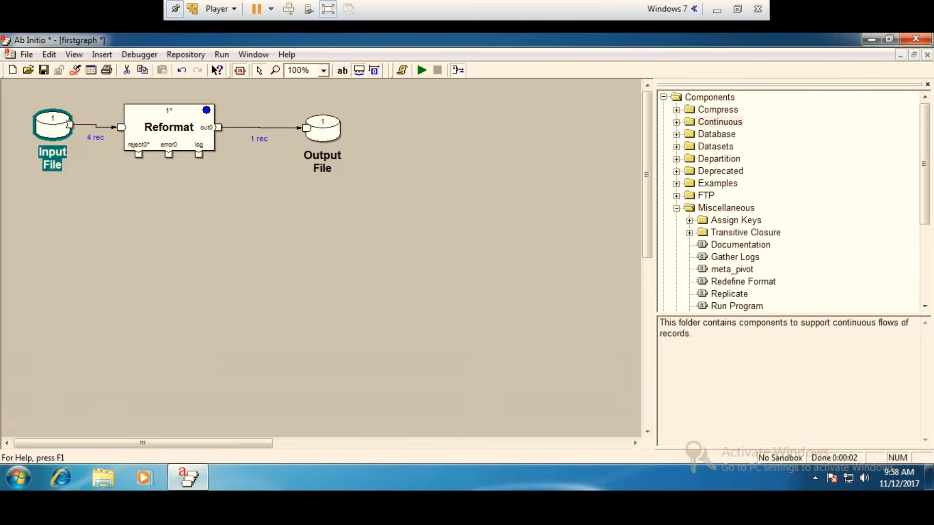
click(868, 39)
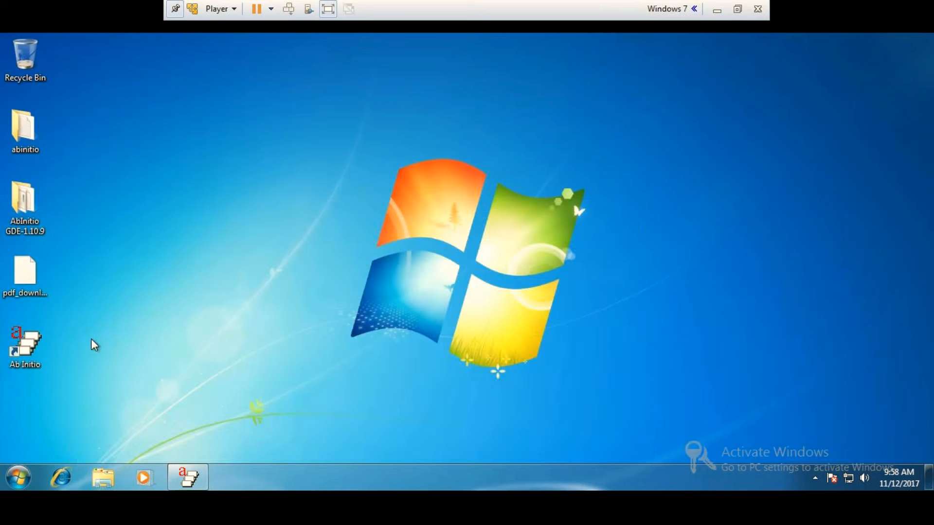
click(719, 10)
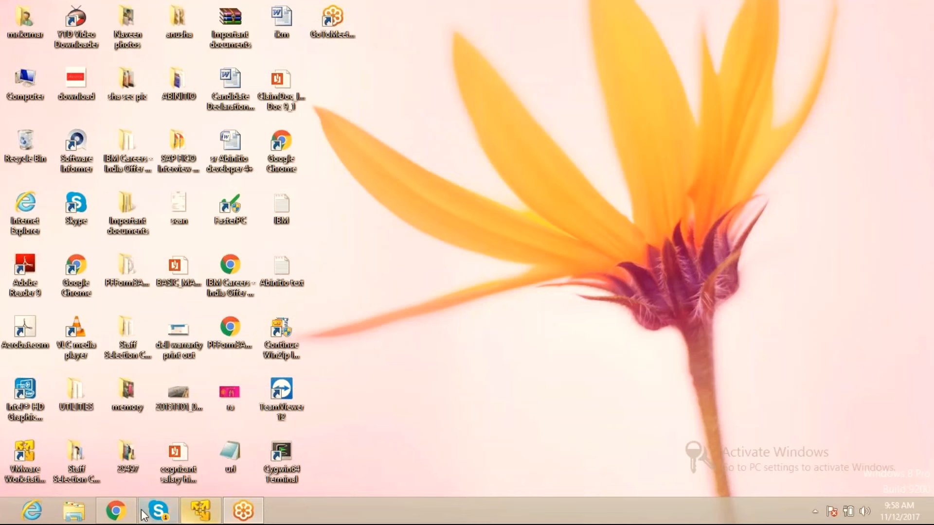
click(210, 516)
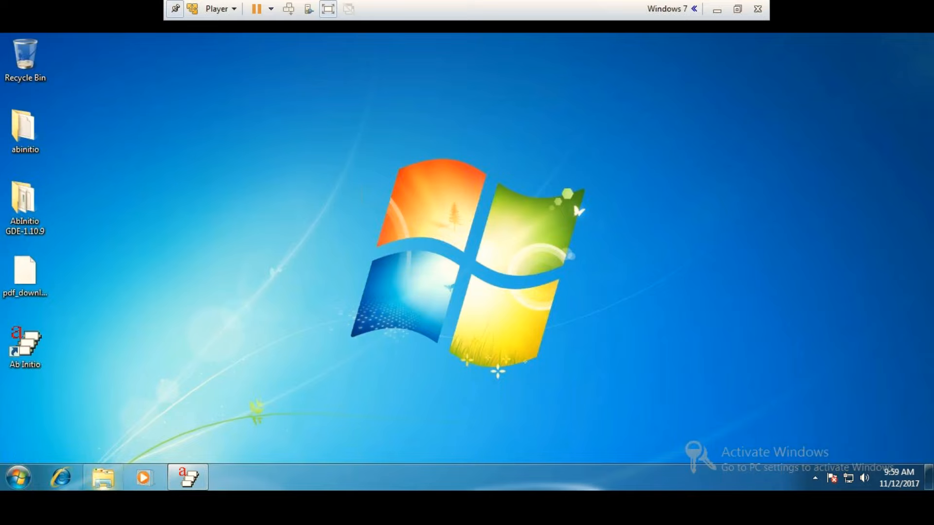
Switch to Windows Explorer and open the employee text document from the AbInitio folder on Local Disk (C:).
click(99, 480)
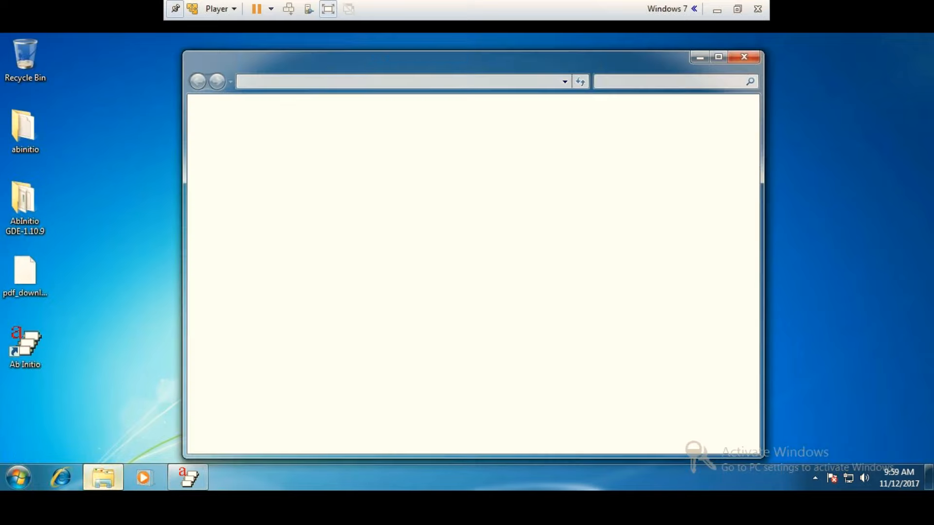
click(724, 56)
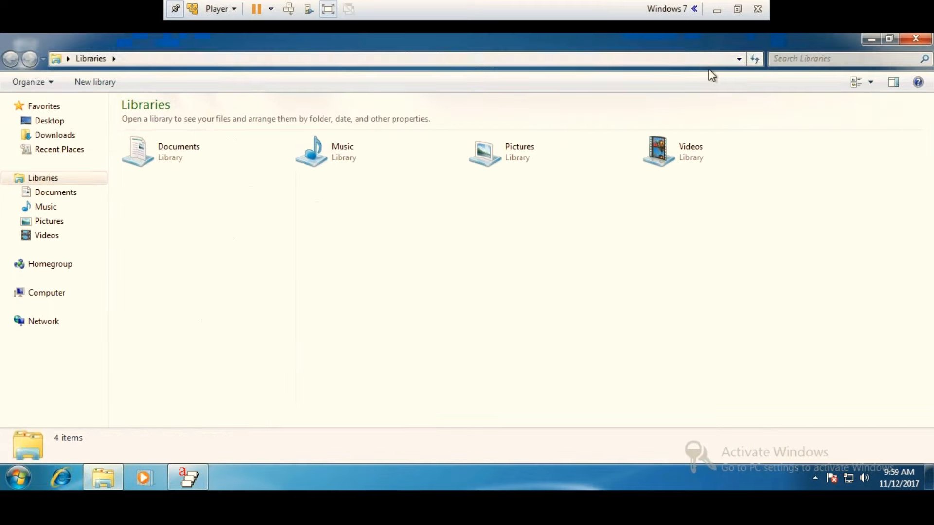
click(46, 292)
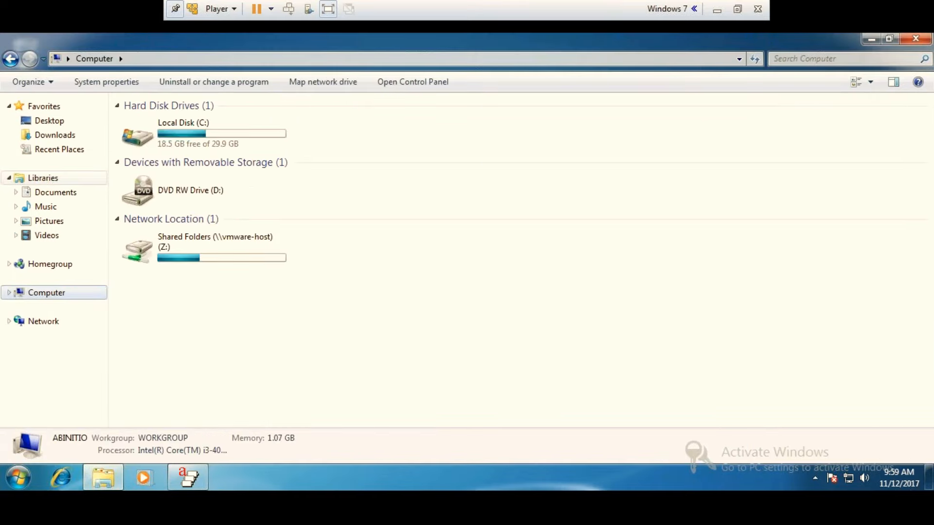
double_click(177, 134)
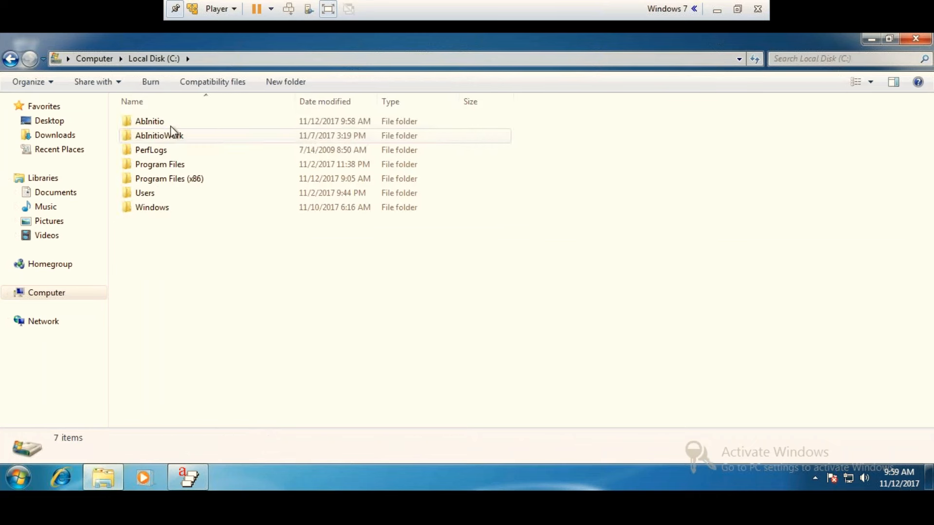
double_click(156, 121)
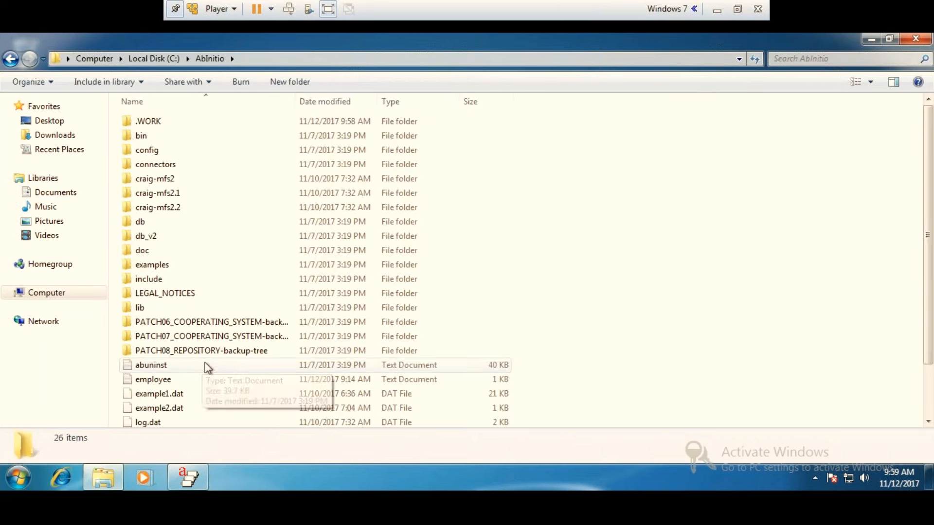
double_click(180, 380)
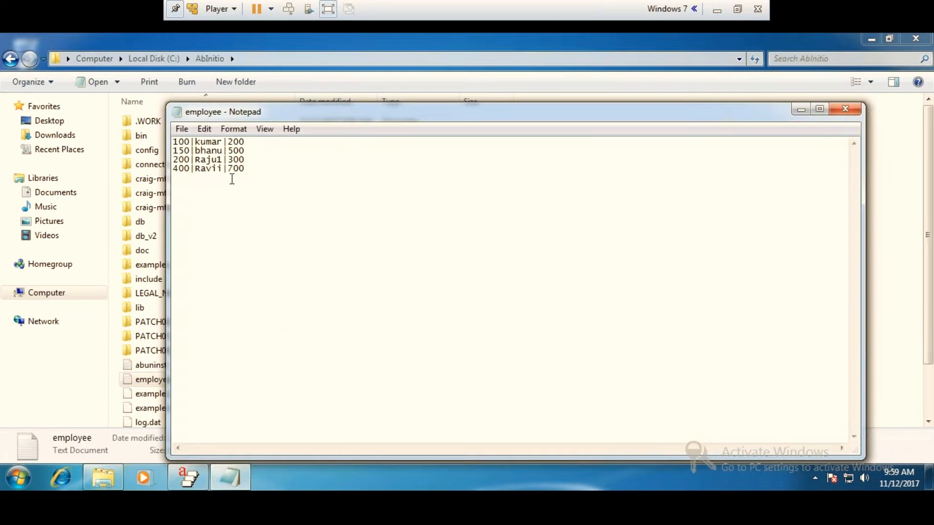
Set the salary of the first two employee records to 700, save employee.txt and put the folder window away.
click(248, 141)
key(BackSpace)
key(BackSpace)
key(BackSpace)
text(700)
key(BackSpace)
key(BackSpace)
key(BackSpace)
text(700)
click(845, 108)
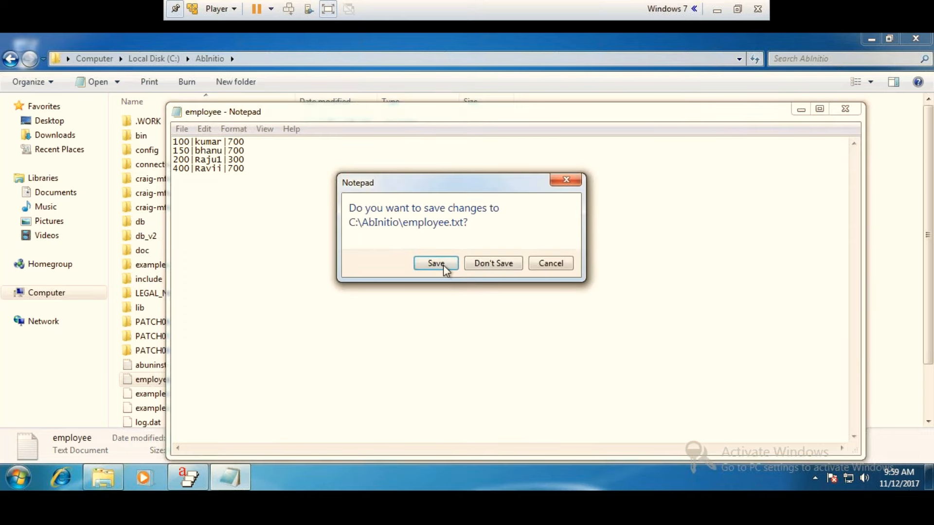
click(440, 265)
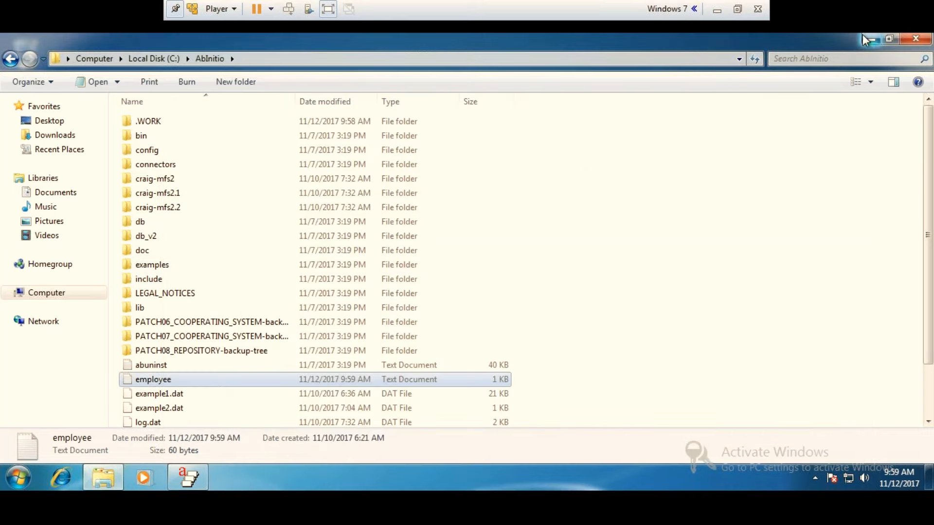
click(871, 38)
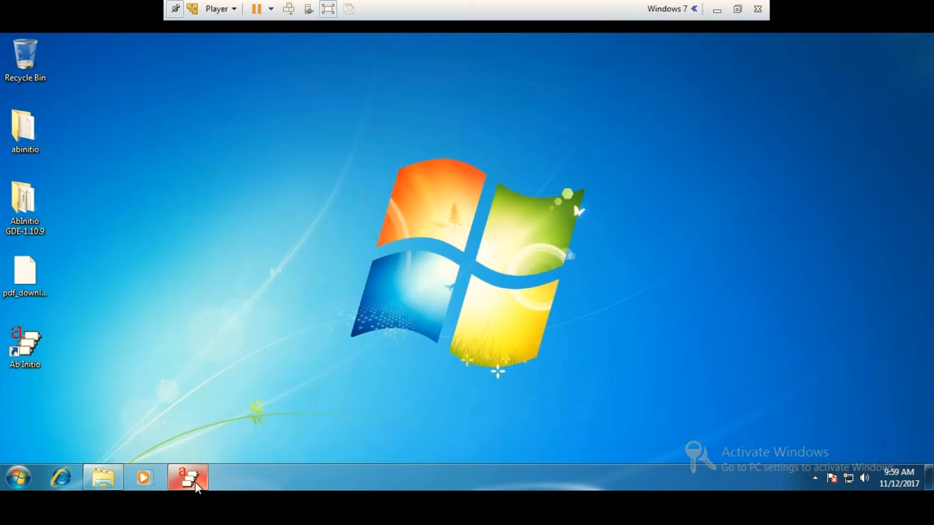
Return to Ab Initio, rerun firstgraph and dismiss its job output.
click(194, 482)
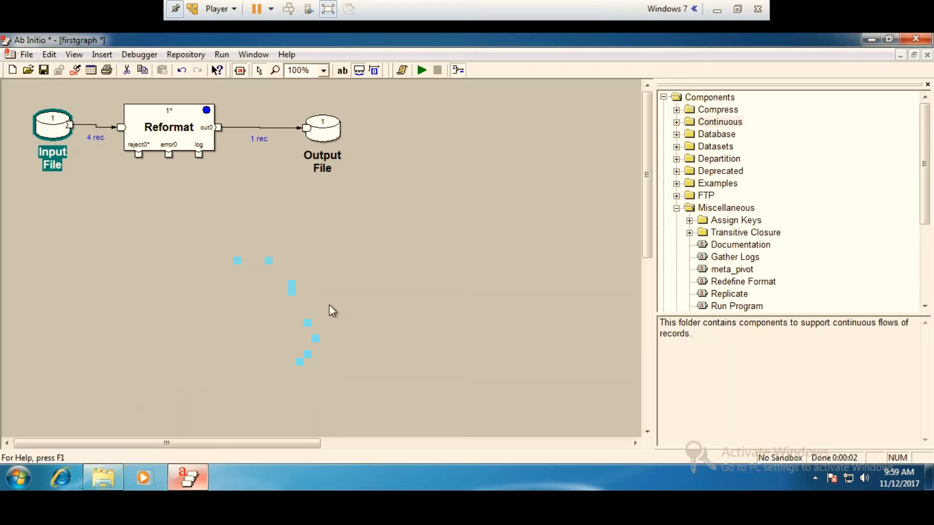
click(420, 71)
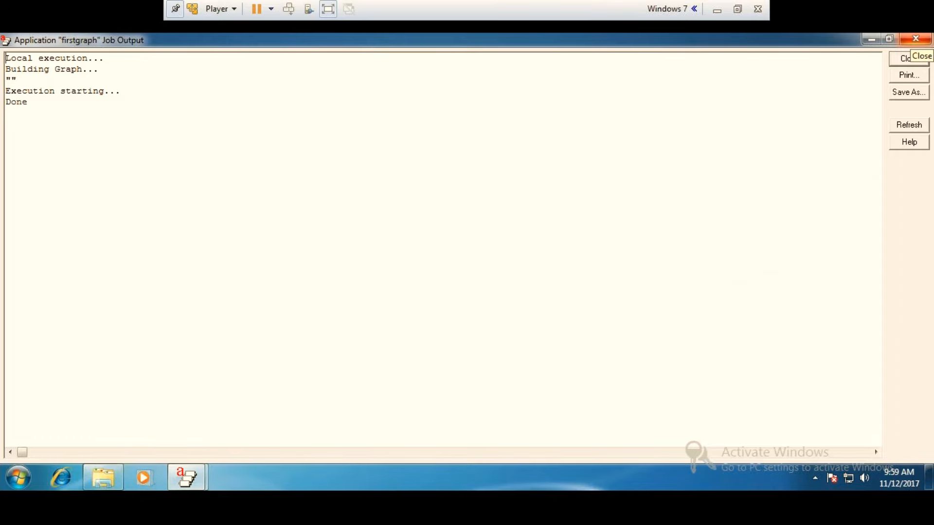
click(916, 38)
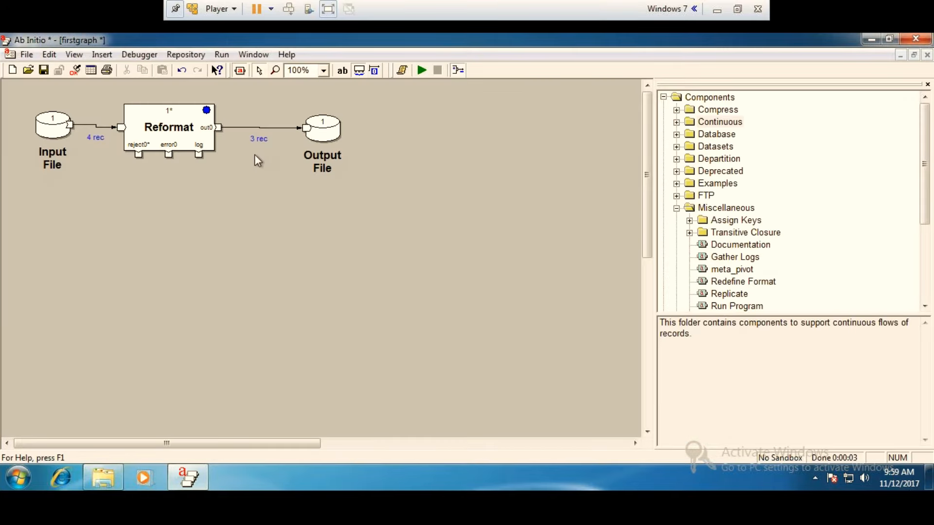
Examine the Output File's records 1 through 10 as formatted text, checking the empno and salary values of each record.
right_click(310, 129)
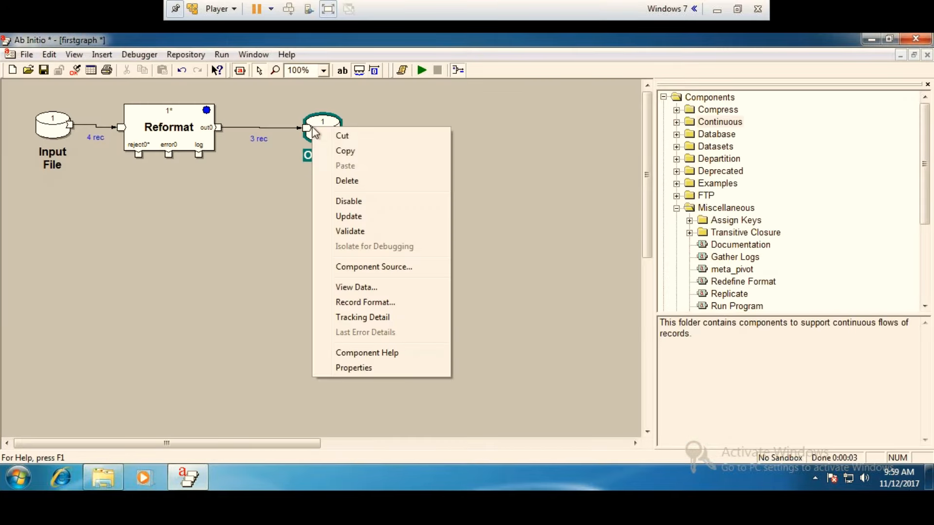
click(363, 288)
click(515, 356)
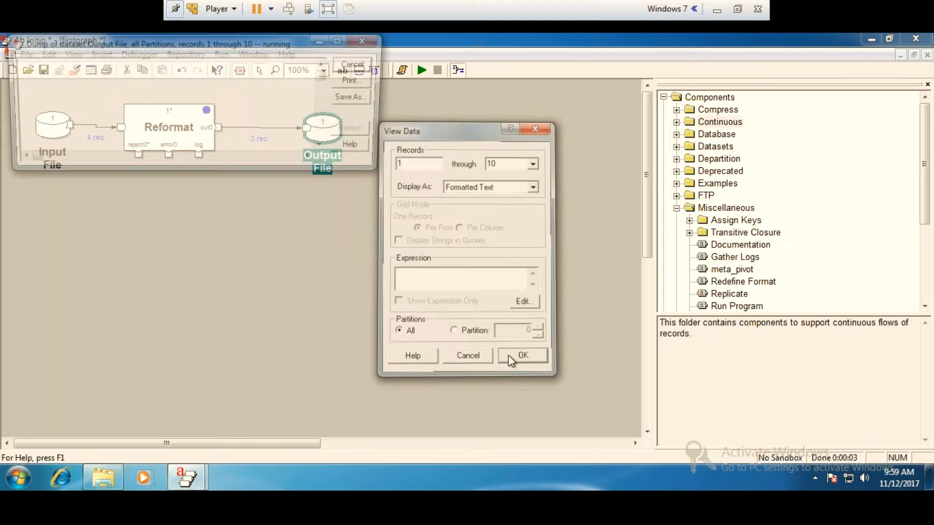
click(340, 42)
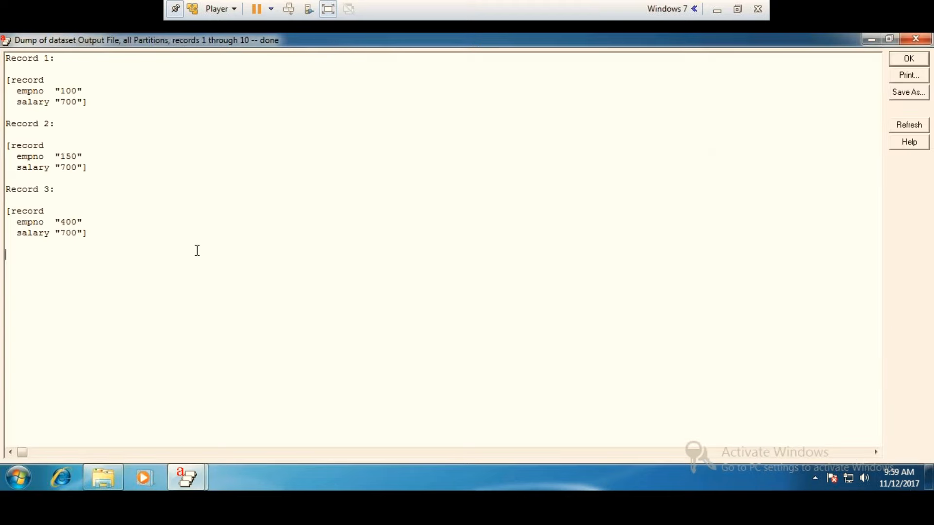
drag(90, 233, 14, 236)
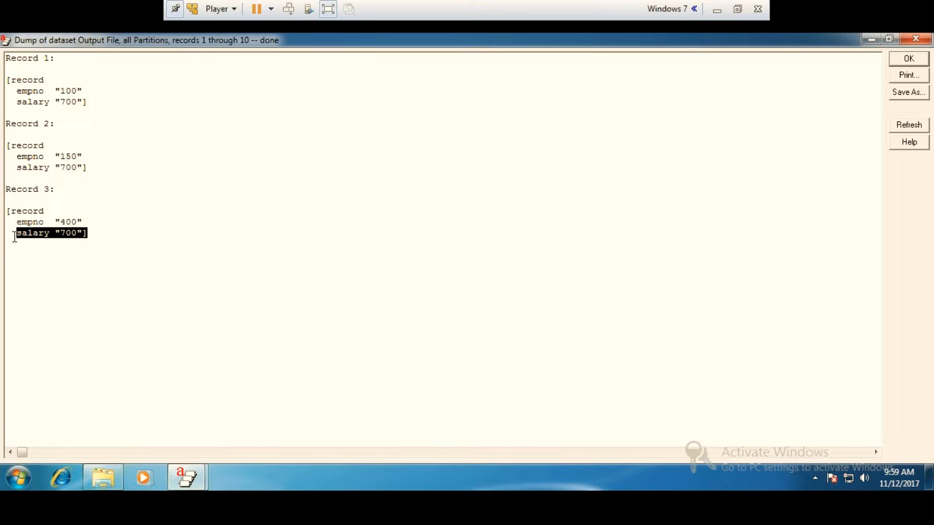
drag(88, 167, 7, 169)
drag(89, 101, 6, 90)
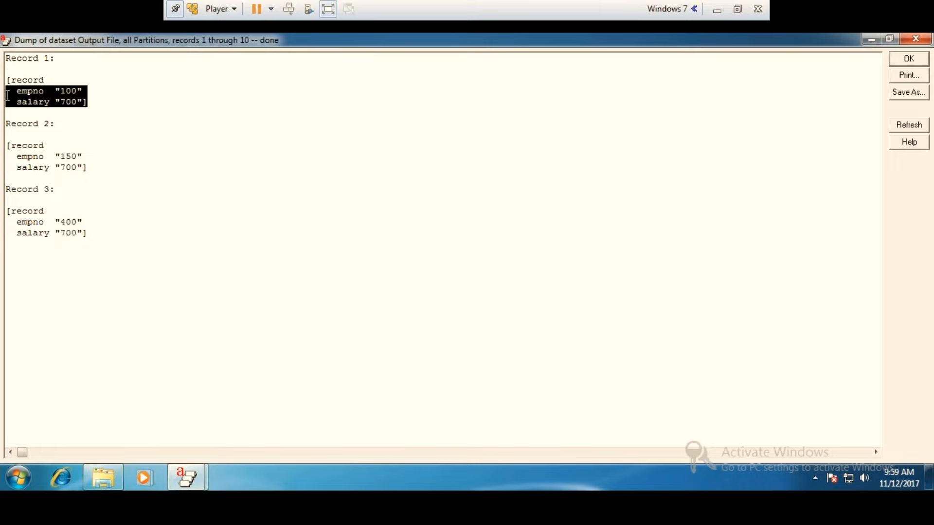
click(916, 40)
Open the Reformat's select parameter in the Expression Editor.
click(170, 141)
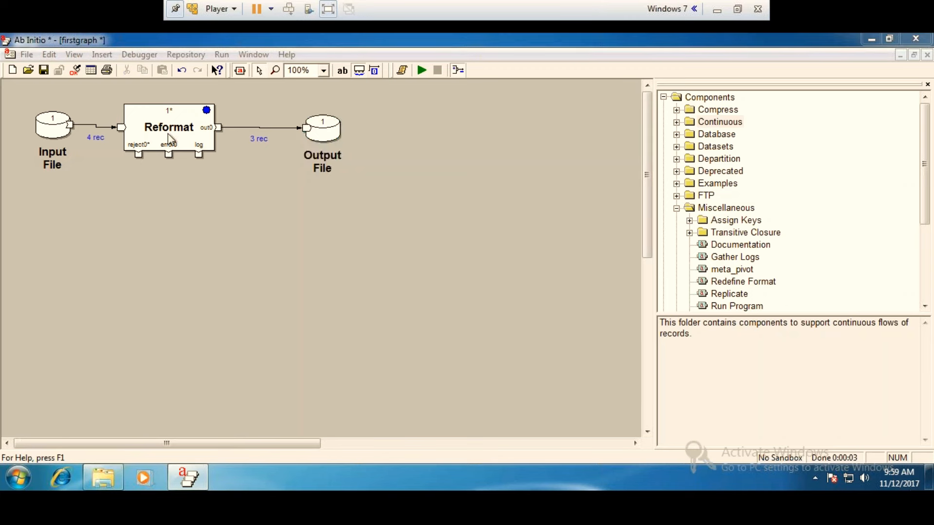
double_click(170, 141)
click(359, 99)
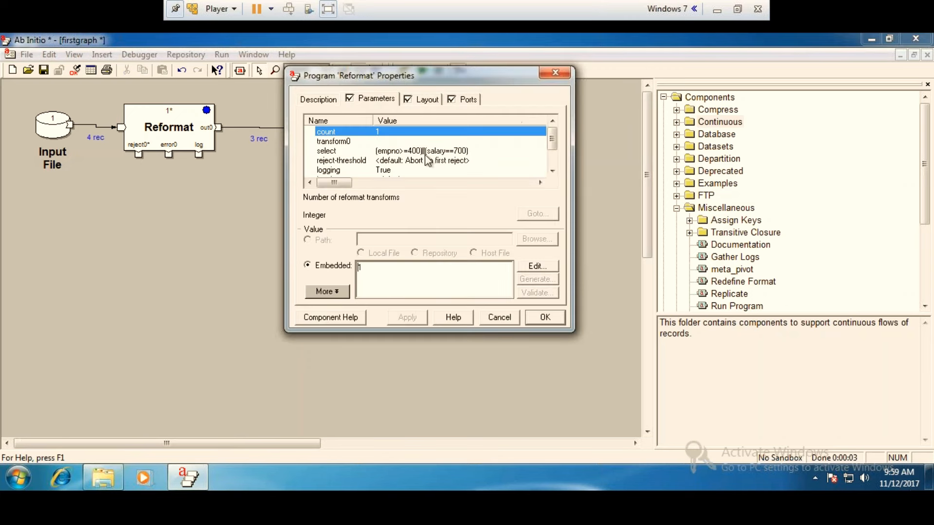
double_click(475, 153)
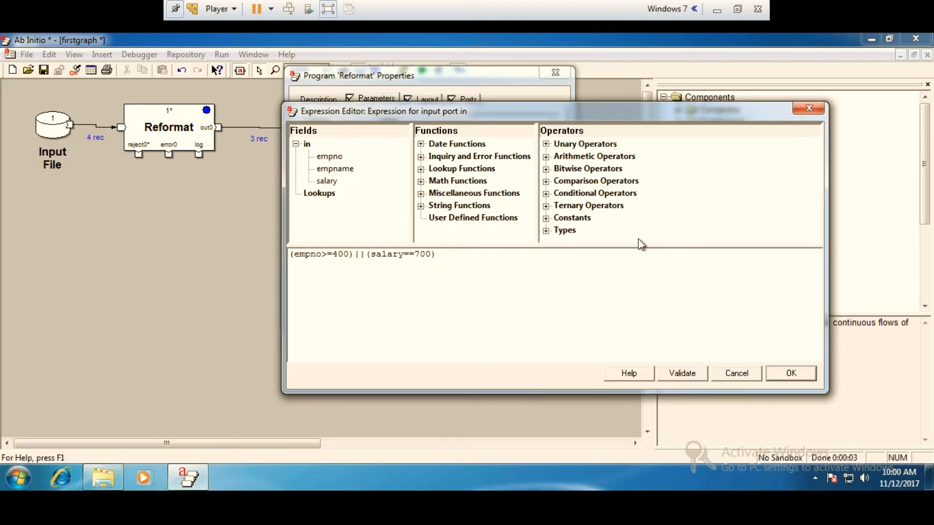
Examine the comparison, conditional, bitwise and arithmetic operators available for the select expression.
double_click(547, 183)
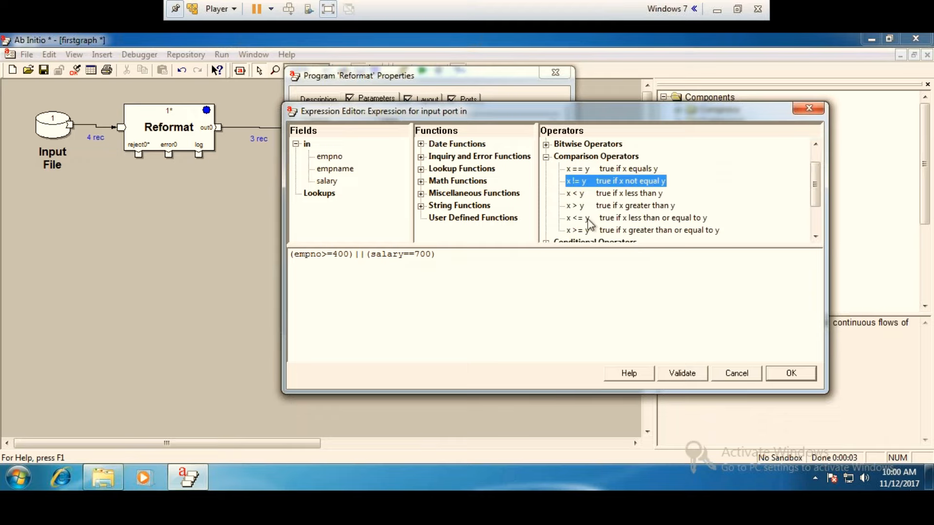
scroll(587, 229, down, 1)
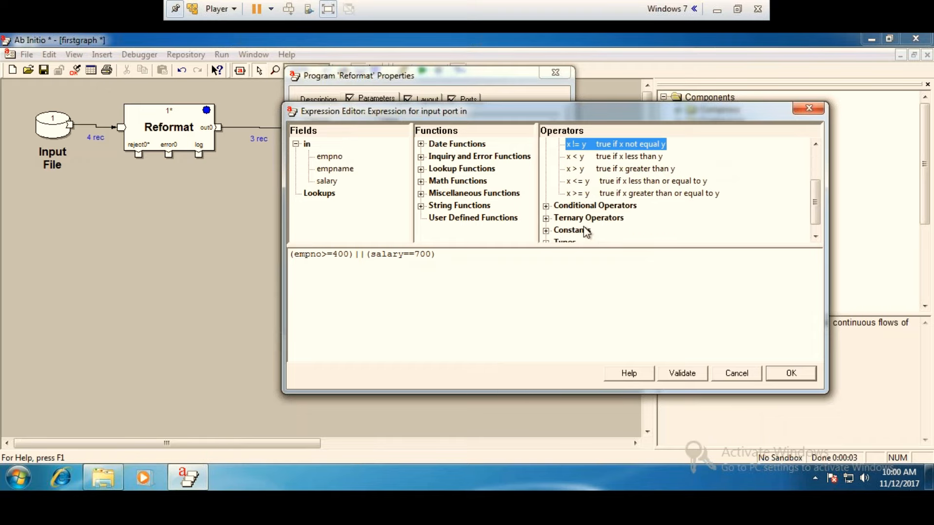
click(545, 205)
scroll(607, 219, down, 1)
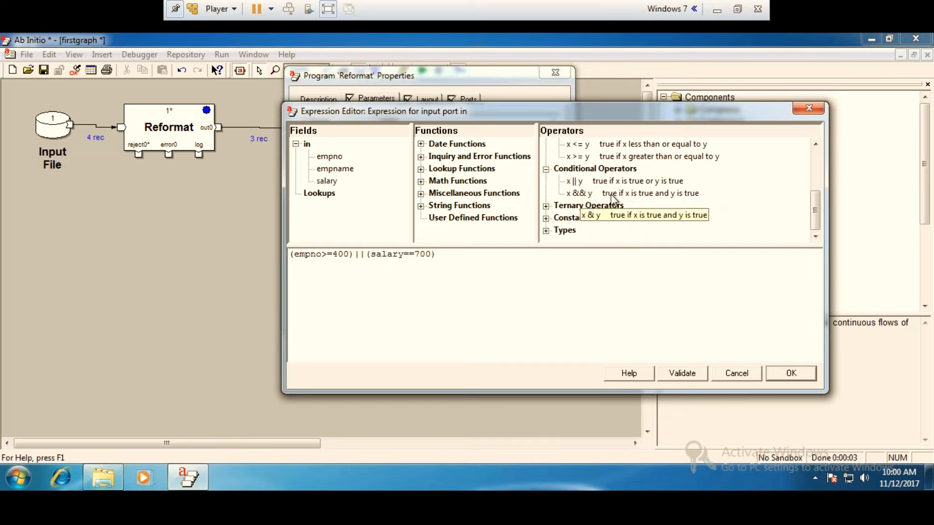
scroll(613, 198, up, 1)
scroll(613, 198, up, 1)
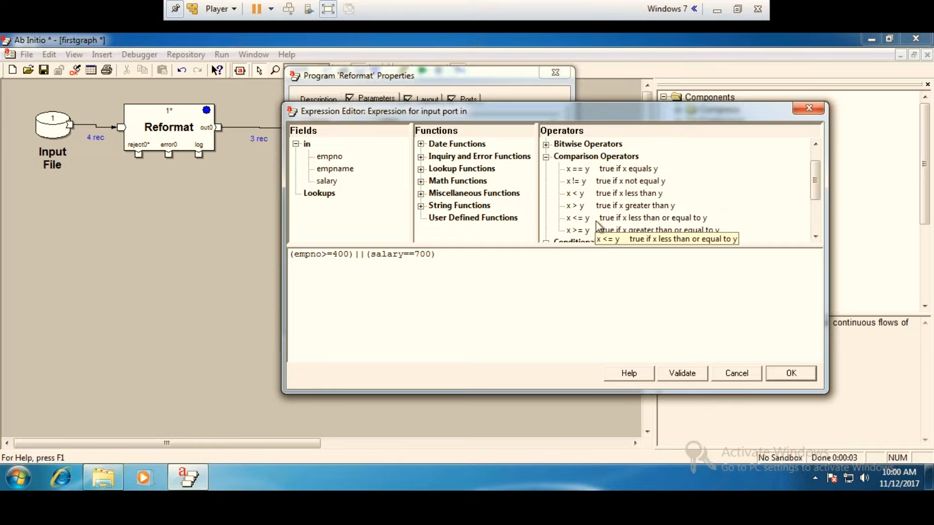
click(546, 144)
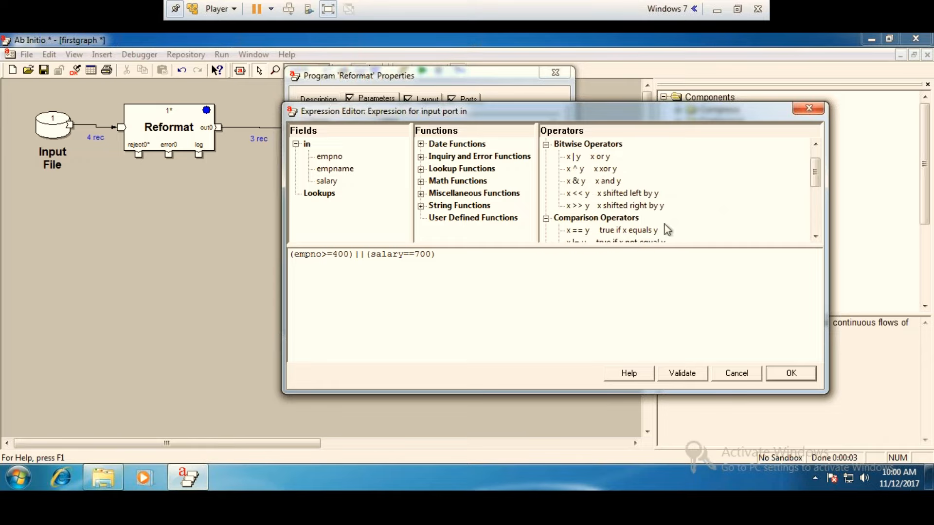
scroll(666, 227, up, 1)
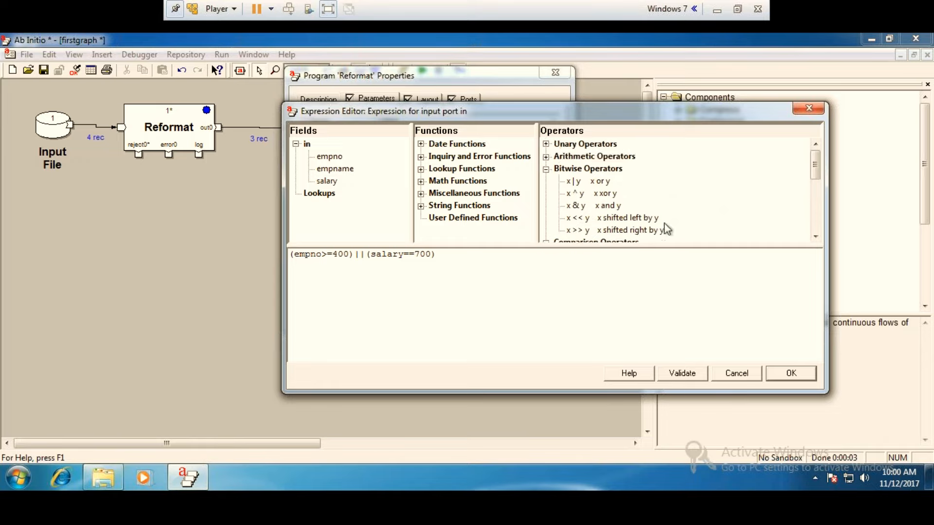
click(546, 157)
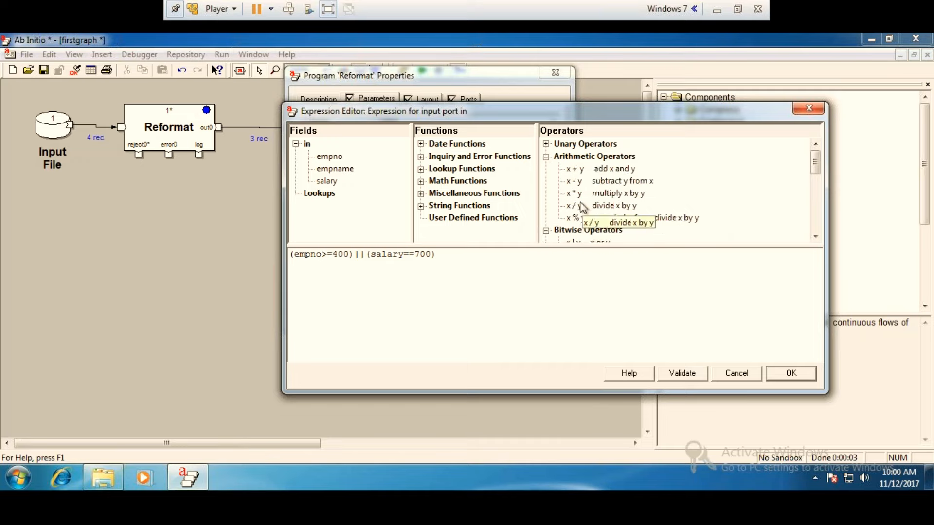
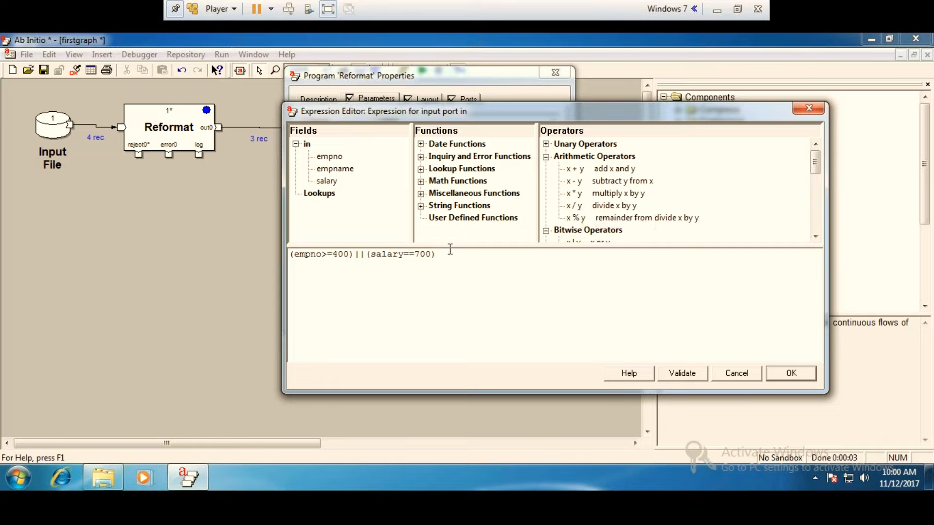
Review the unary operators, validate the Reformat's select expression, and save the component's changes.
click(545, 144)
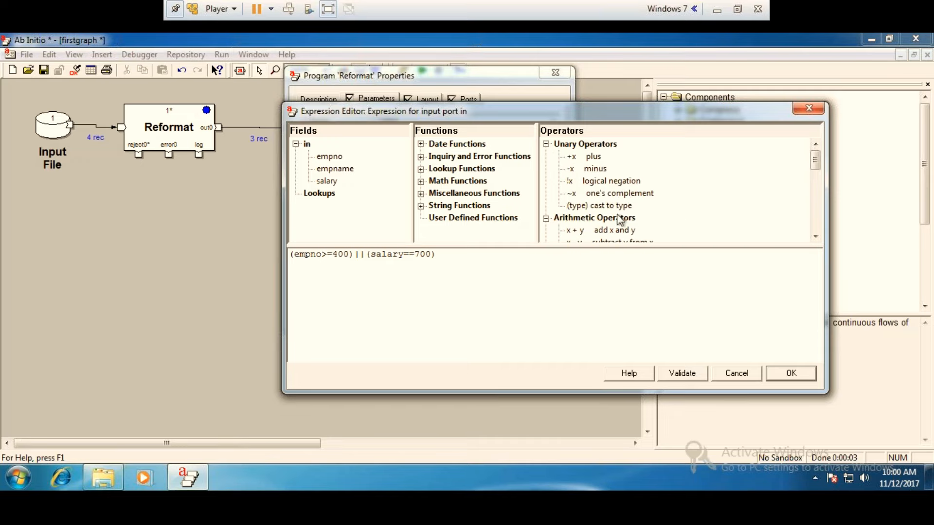
scroll(620, 217, down, 8)
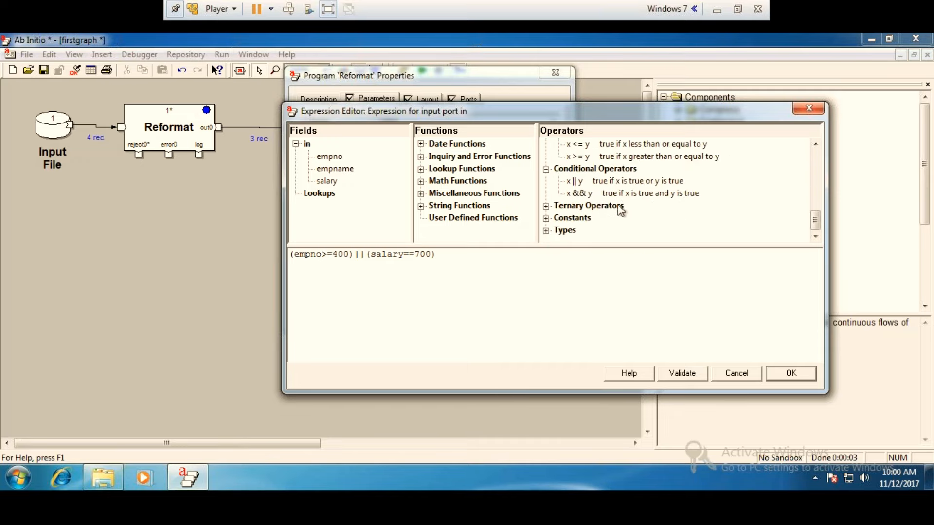
click(676, 376)
click(540, 285)
click(791, 374)
click(558, 76)
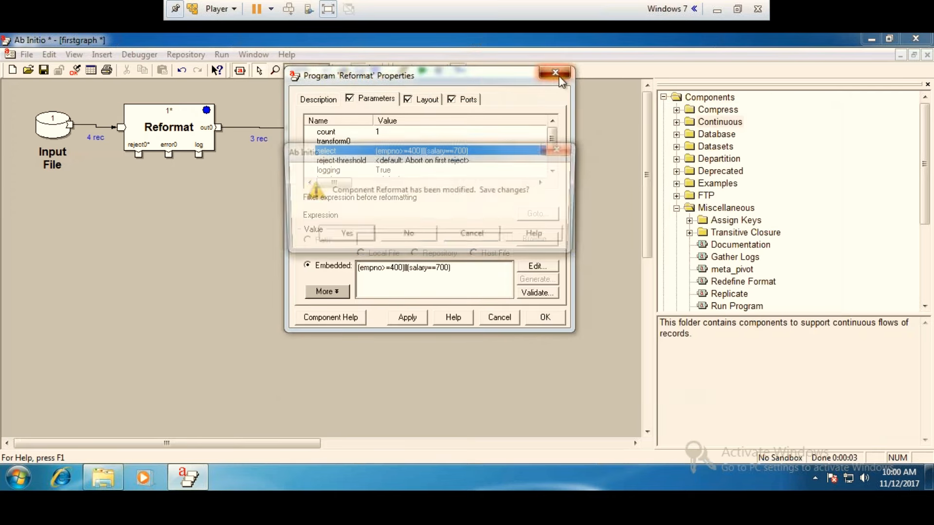
click(360, 235)
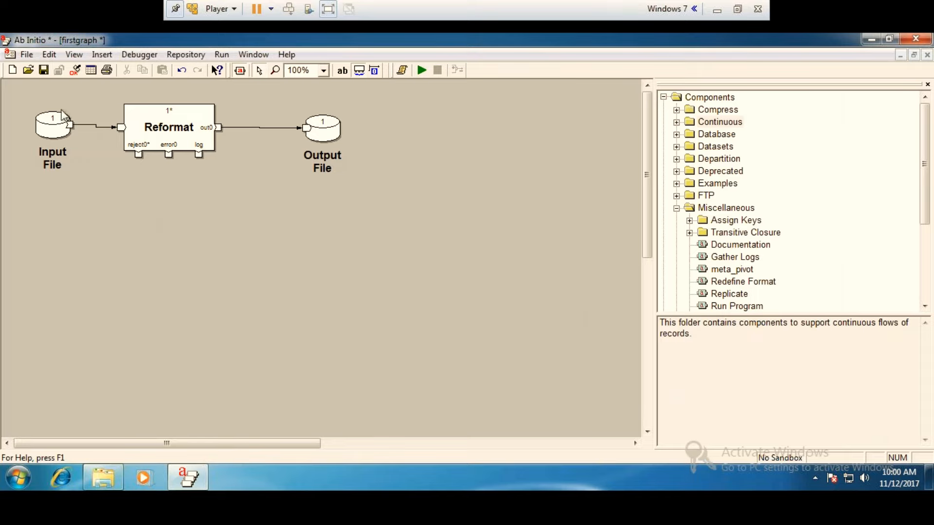
Add the field decimal("|") bonus; after empname in the embedded record format of the Input File's read port.
double_click(46, 125)
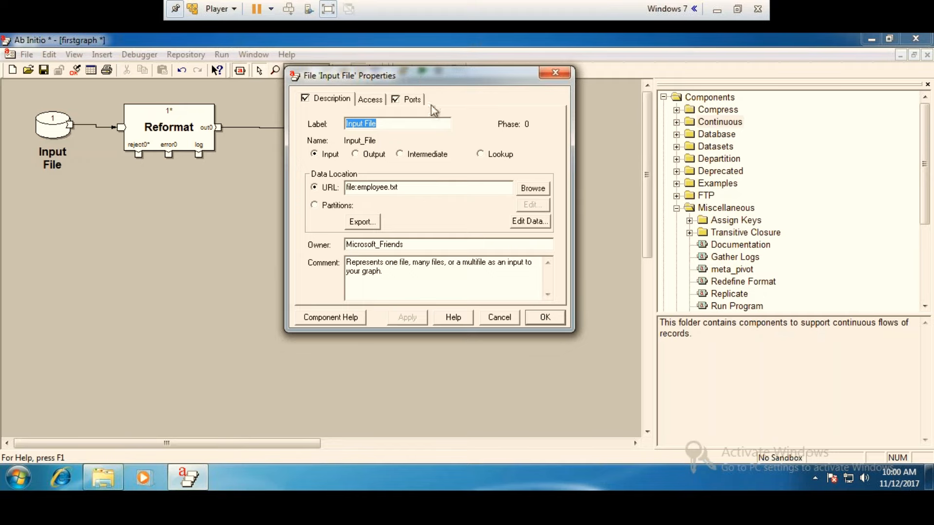
click(412, 99)
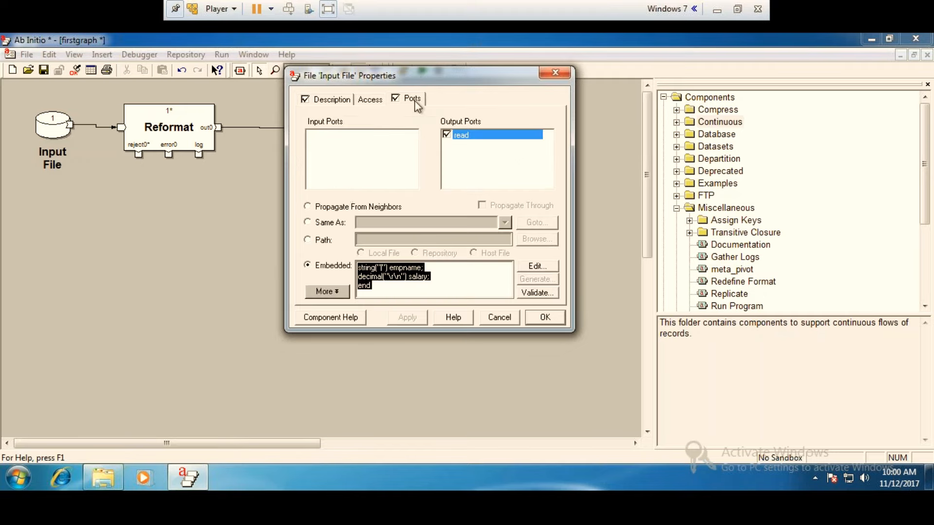
click(536, 267)
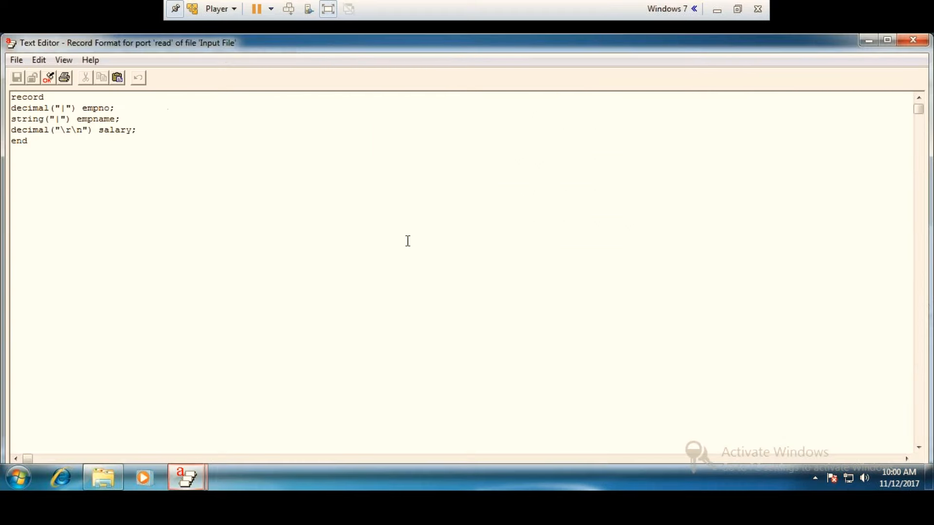
click(126, 117)
key(Return)
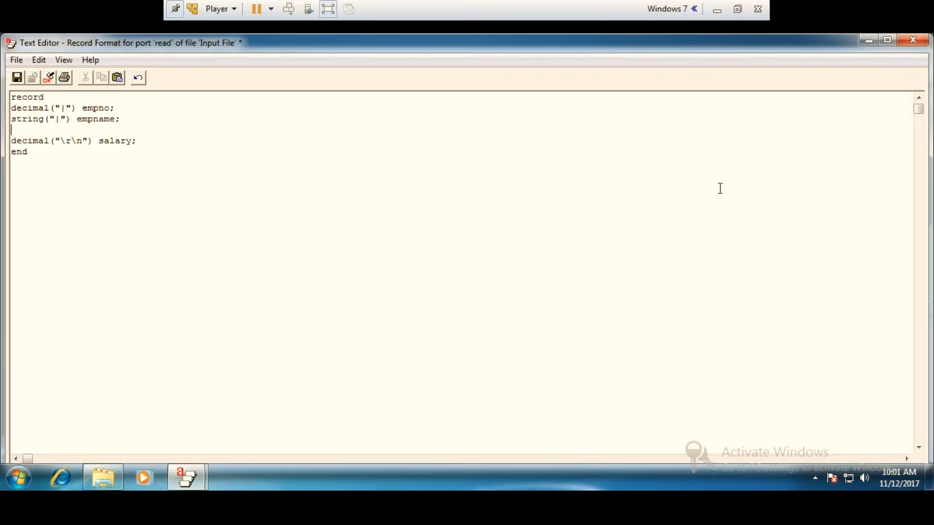
text(de)
text(cimal)
text(()
text(")
text(|"))
text( B)
text(bonus;)
Validate the Input File's record format with the added bonus field and save it to the component.
click(49, 78)
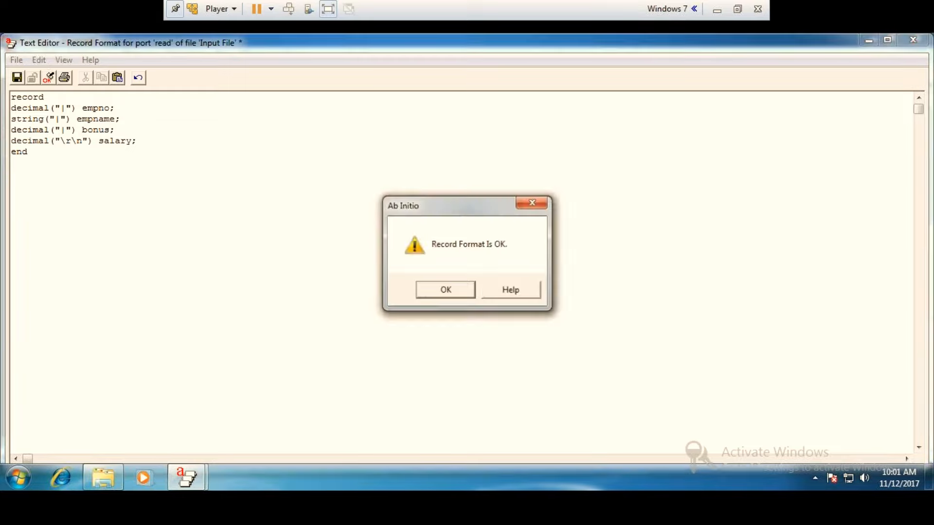
click(442, 289)
click(913, 40)
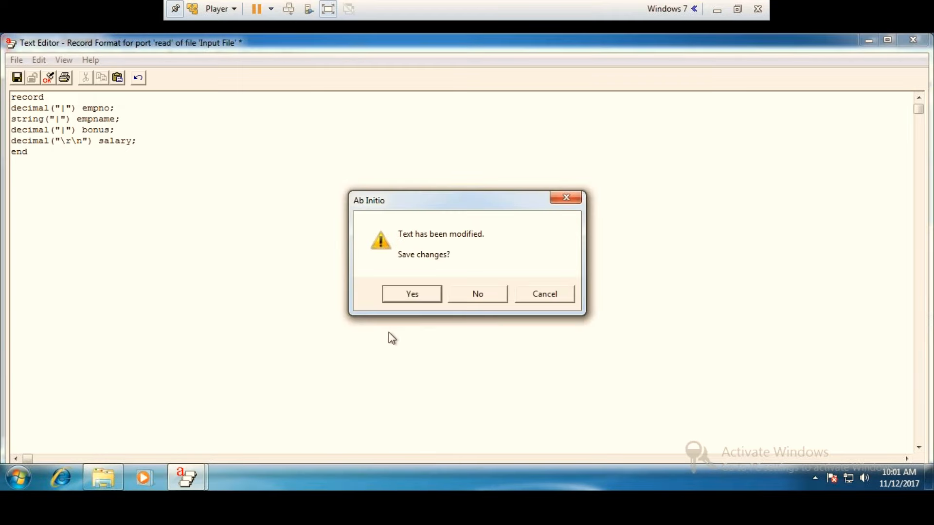
click(411, 295)
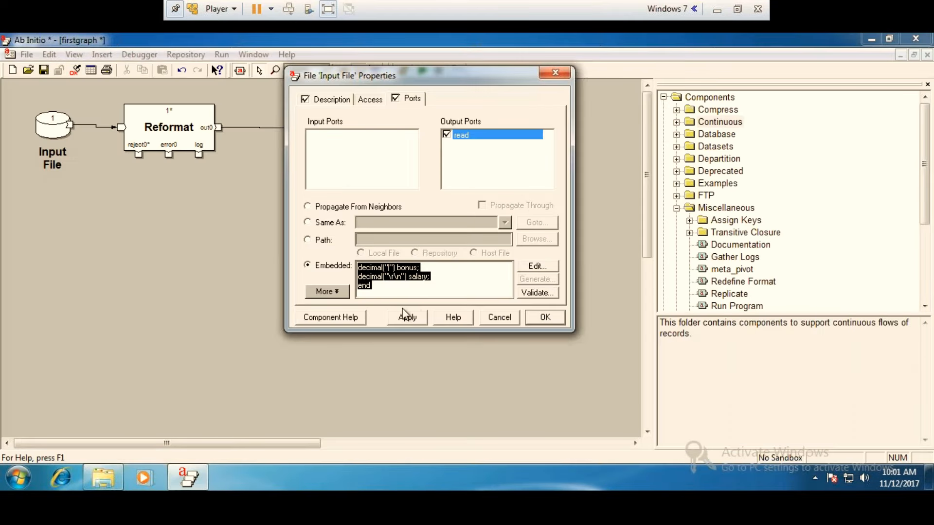
click(559, 317)
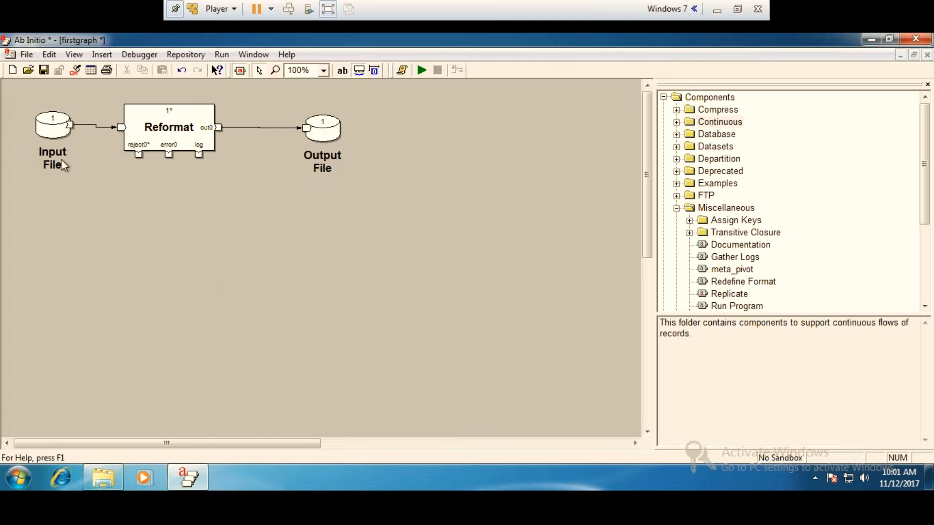
Delete the bonus field from the record format of the Input File's read port.
double_click(41, 125)
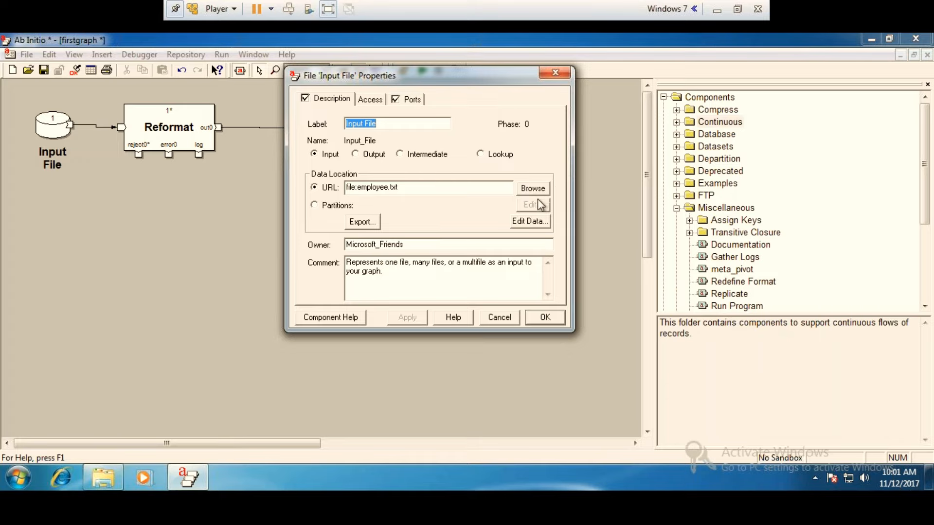
click(409, 102)
click(537, 266)
drag(116, 130, 9, 130)
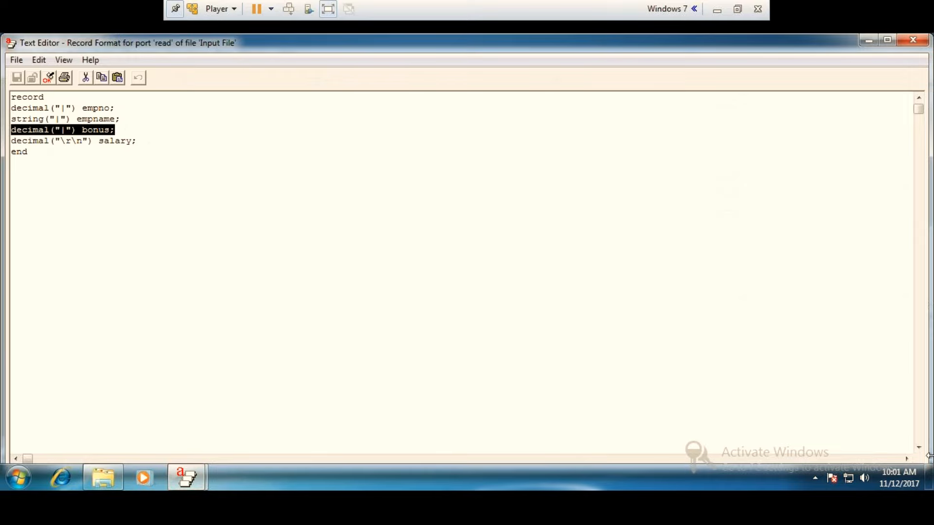
key(Delete)
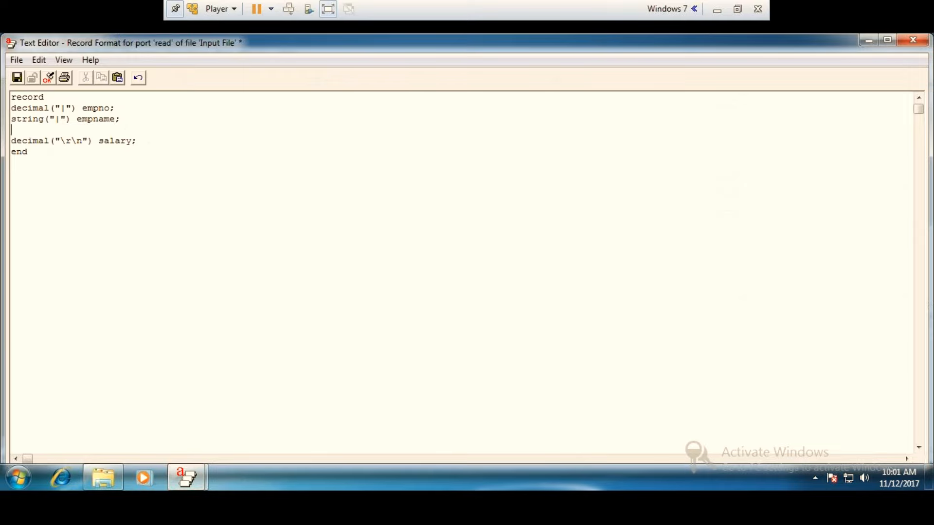
Validate the Input File's record format without bonus and save the component's changes.
click(48, 77)
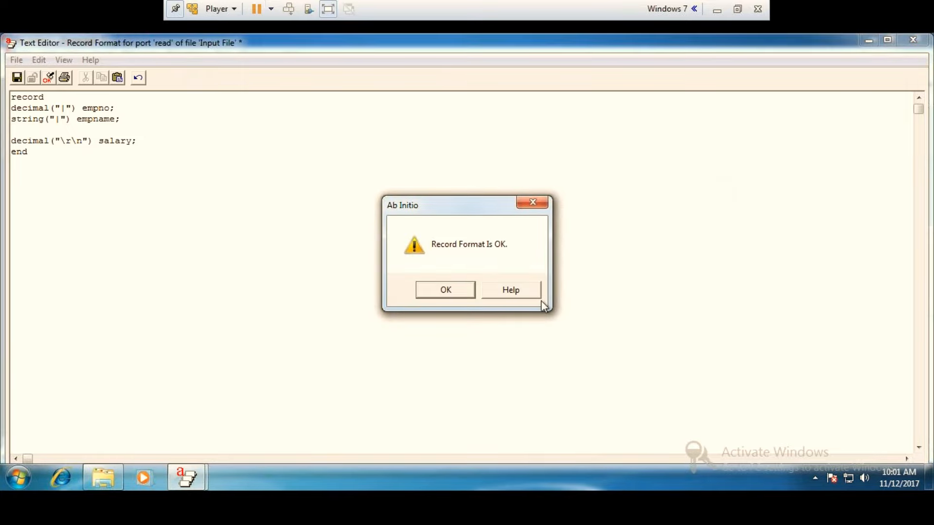
click(446, 290)
click(913, 40)
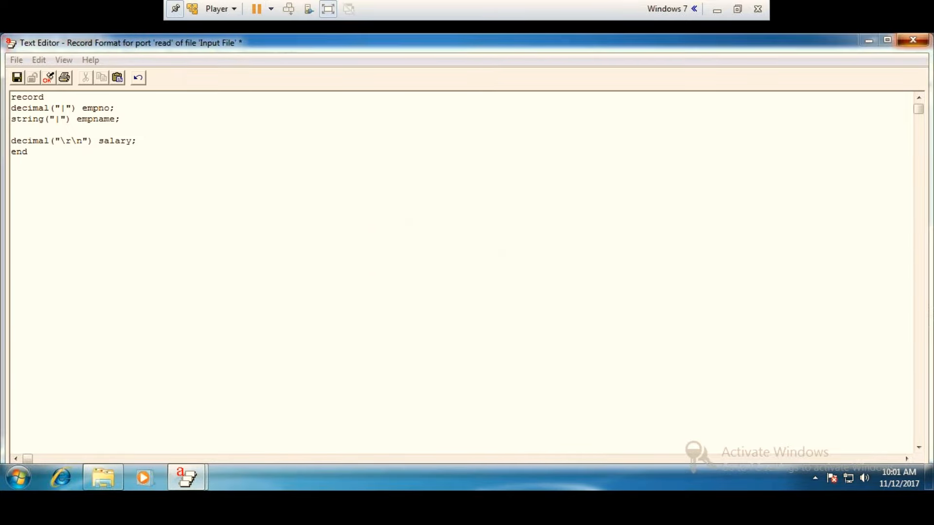
click(431, 295)
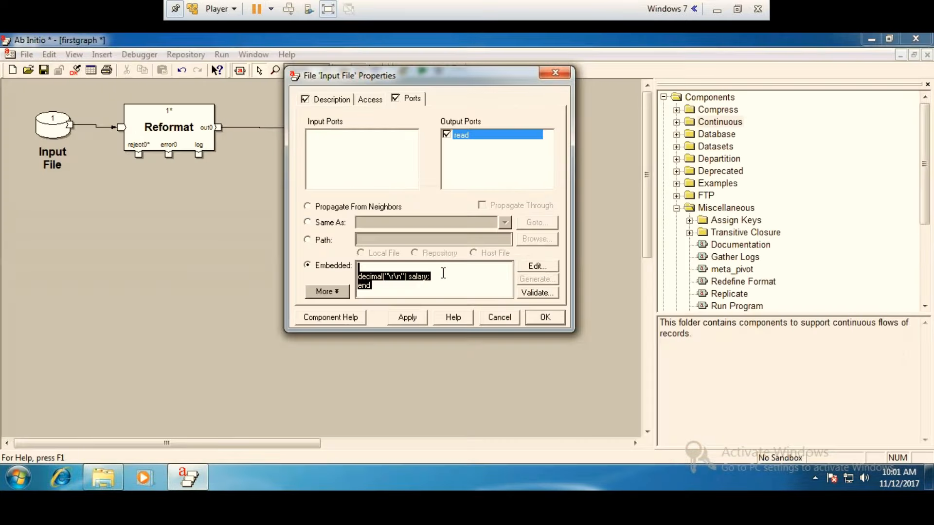
click(555, 74)
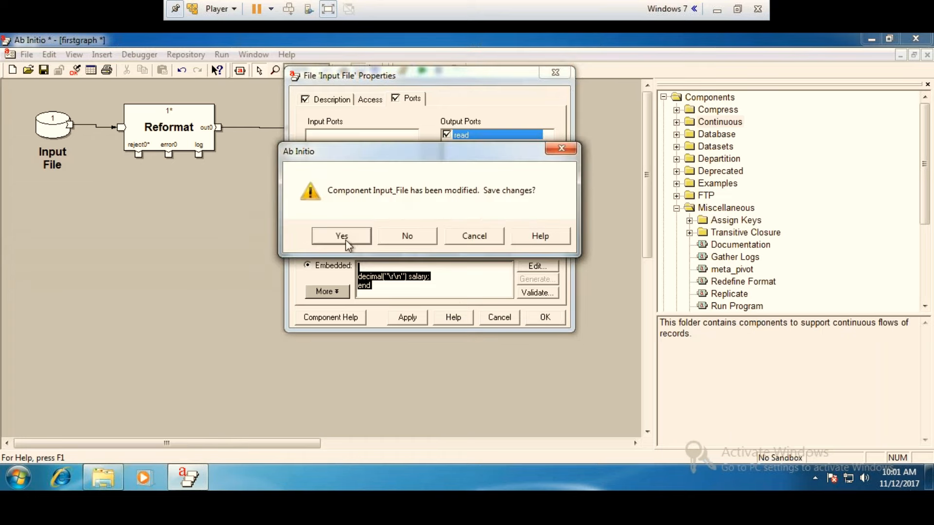
click(341, 237)
Add the field string("|") empname; between empno and salary in the record format of the Reformat's out0 port.
double_click(197, 115)
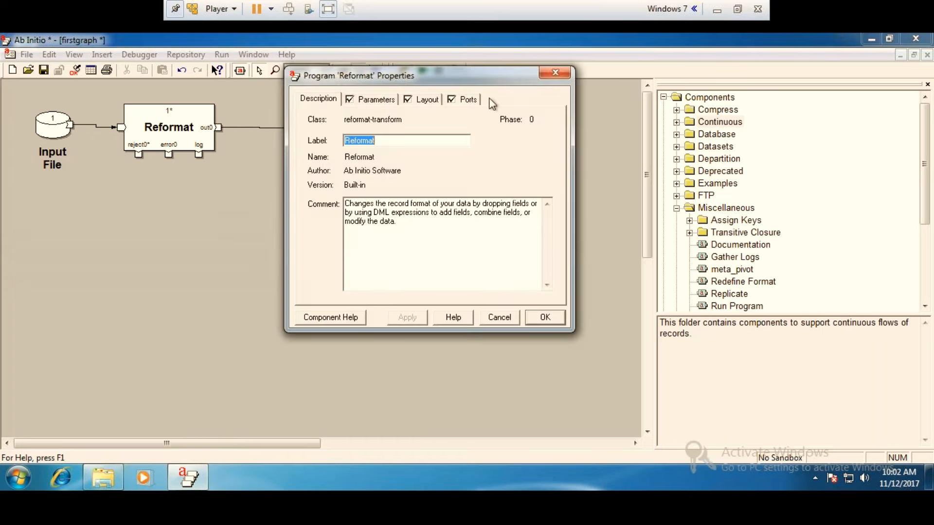
click(473, 99)
click(544, 270)
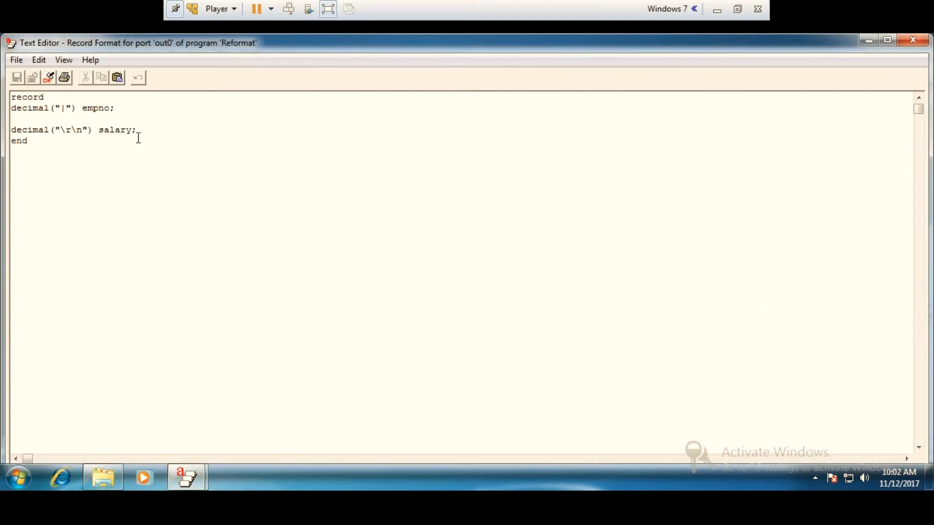
text(string()
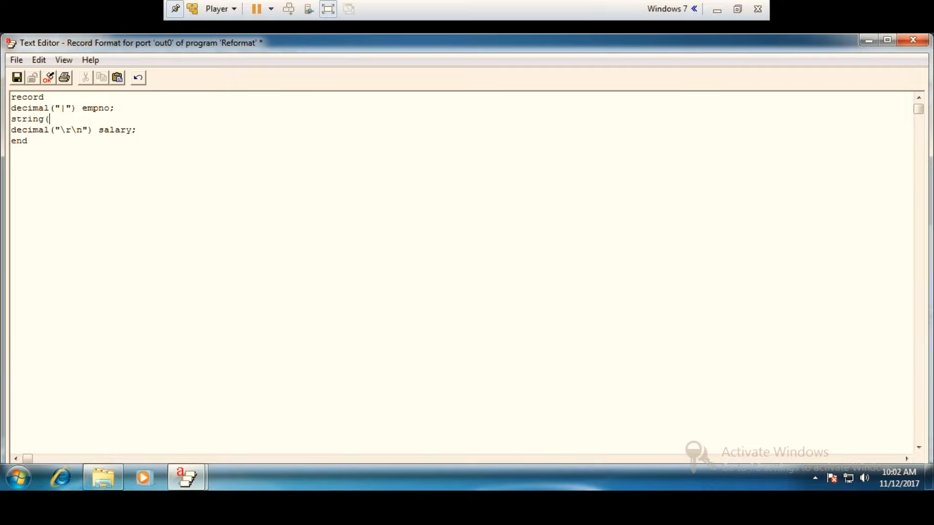
text("|") empname;)
Add the field decimal("|") bonus; after empname in the out0 record format.
key(Return)
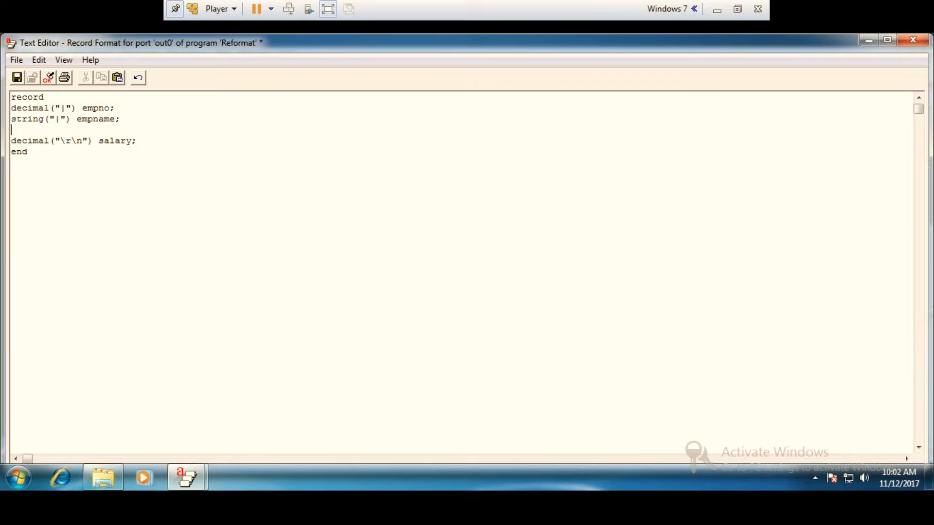
text(decimal("|") bonus;)
Validate the out0 record format and save it to the Reformat component.
click(49, 78)
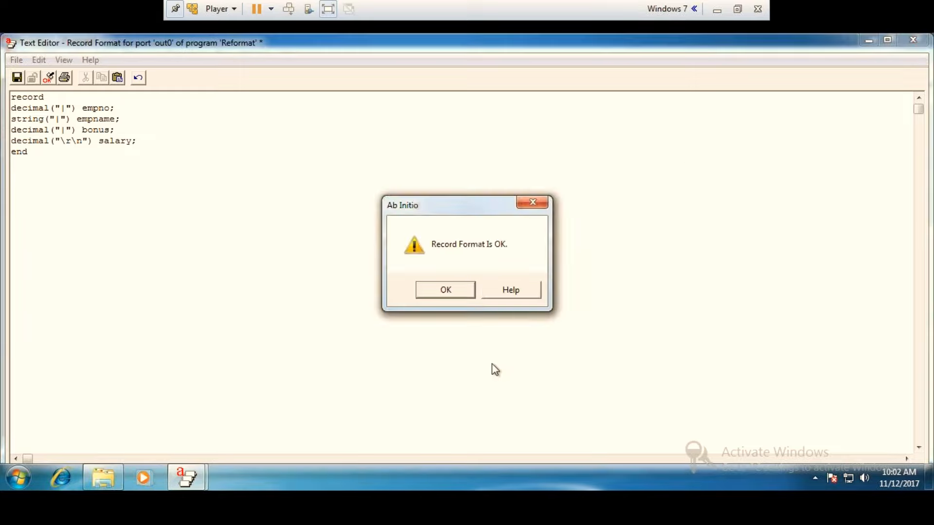
click(436, 294)
click(913, 40)
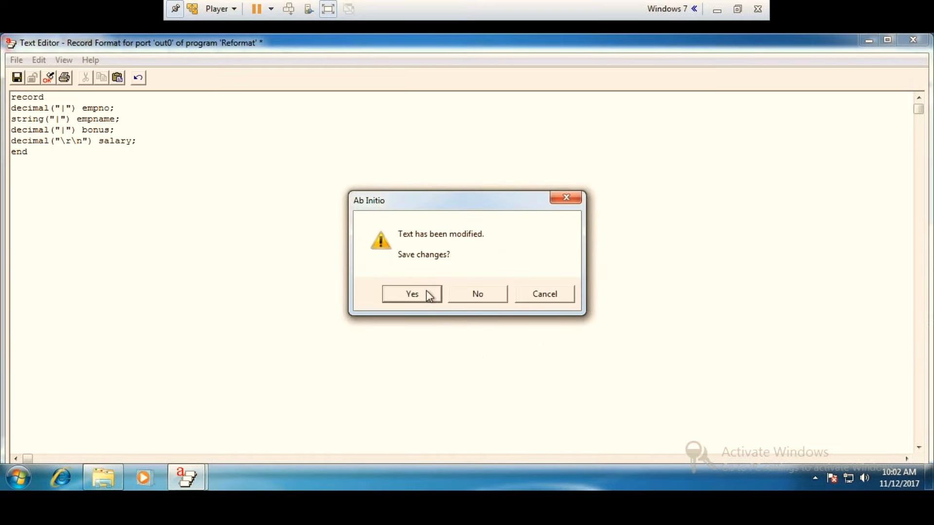
click(426, 290)
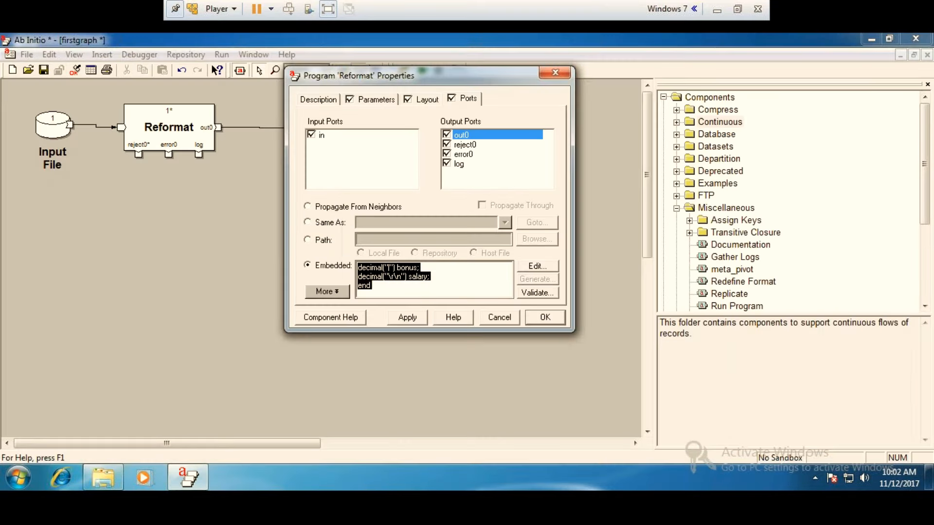
click(551, 324)
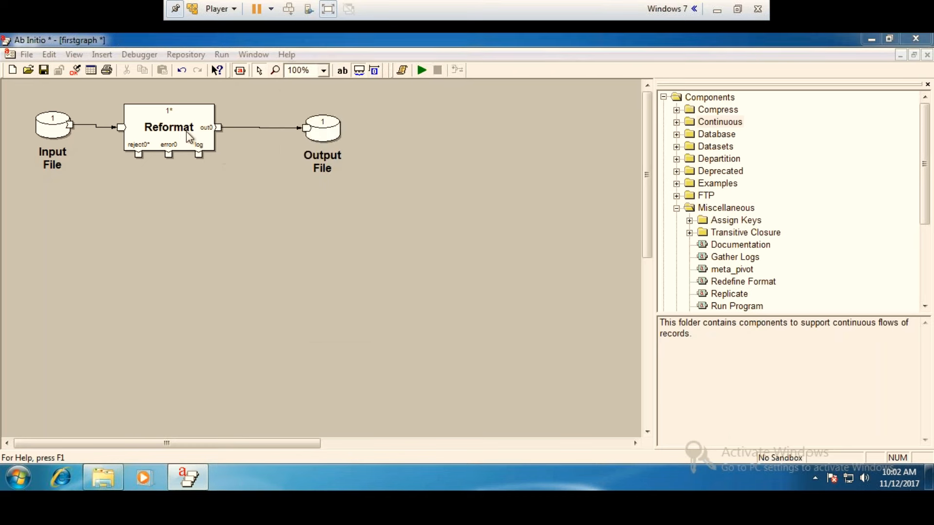
Open the Reformat's transform0 parameter in text mode and have a default transform generated.
double_click(186, 132)
click(376, 99)
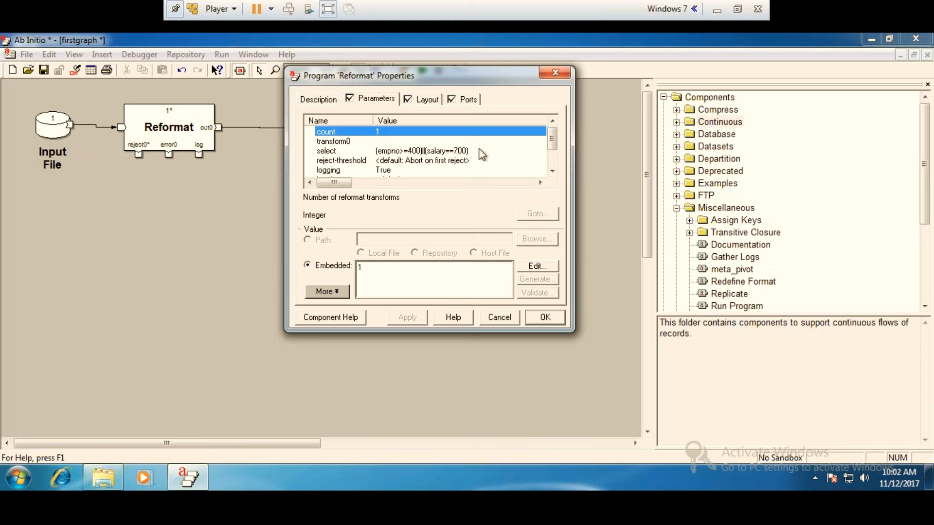
double_click(424, 142)
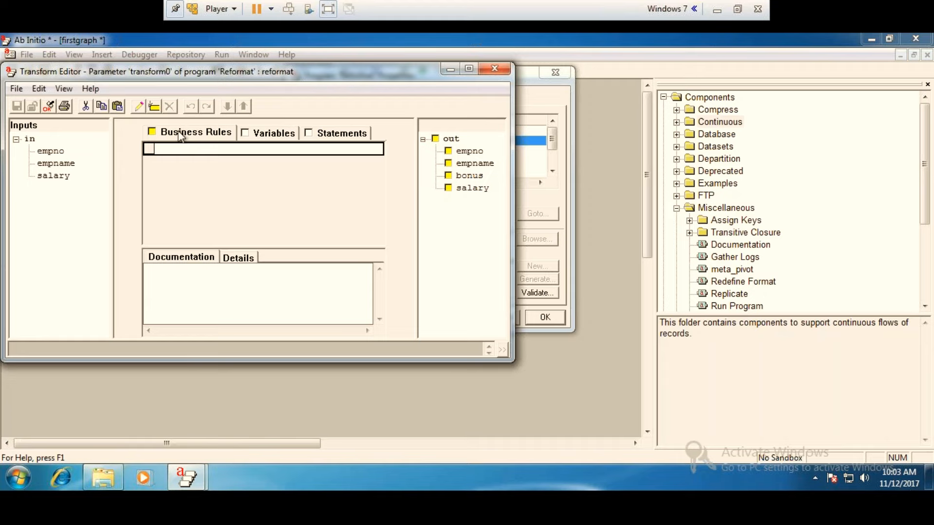
click(64, 88)
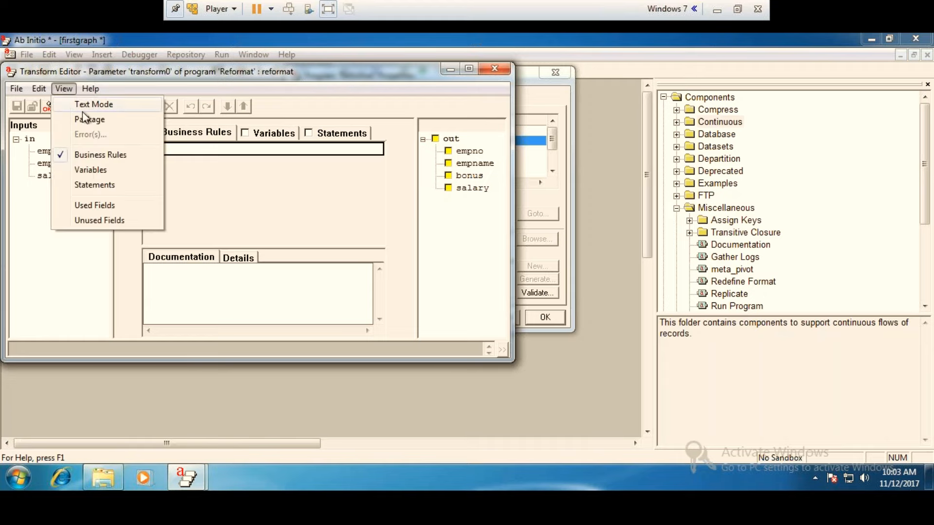
click(86, 106)
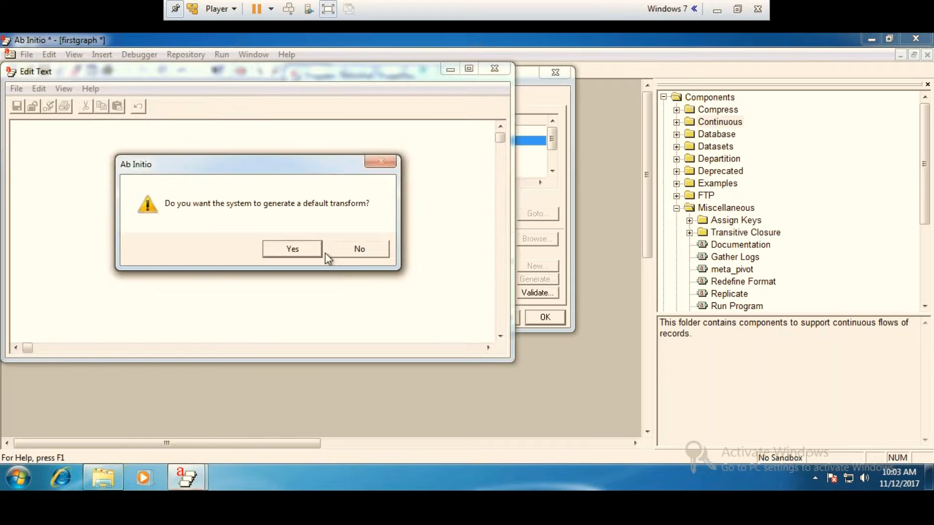
click(290, 249)
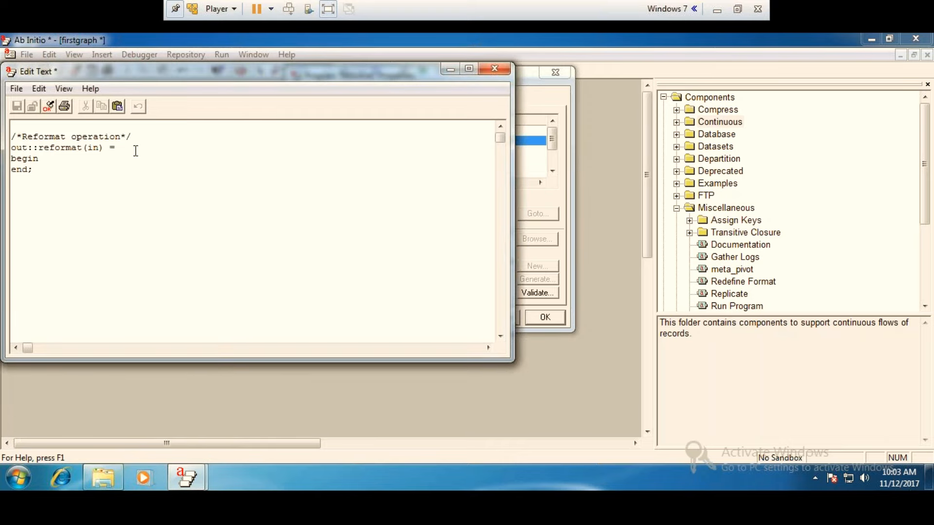
Insert the rule out.*::in.*; after begin in the reformat function and validate the transform.
click(56, 156)
key(Return)
text(out.*::in.*;)
click(48, 106)
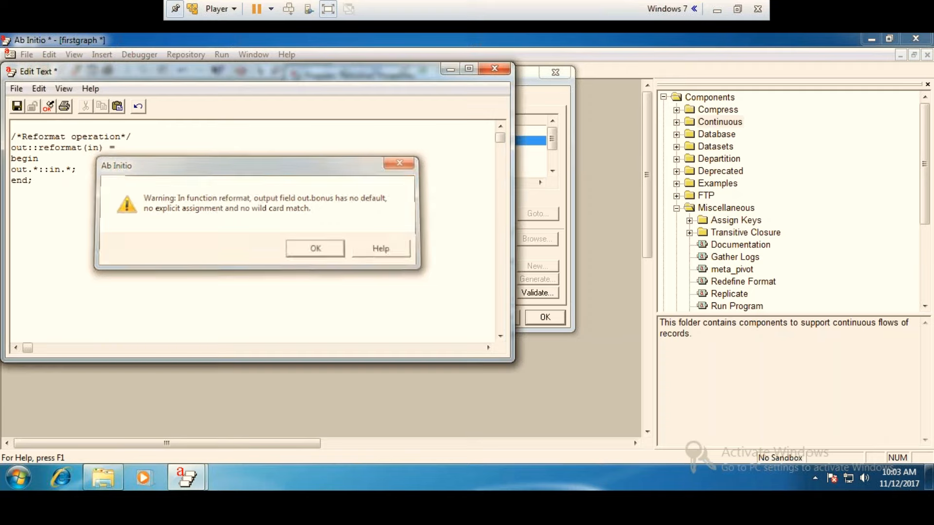
click(317, 250)
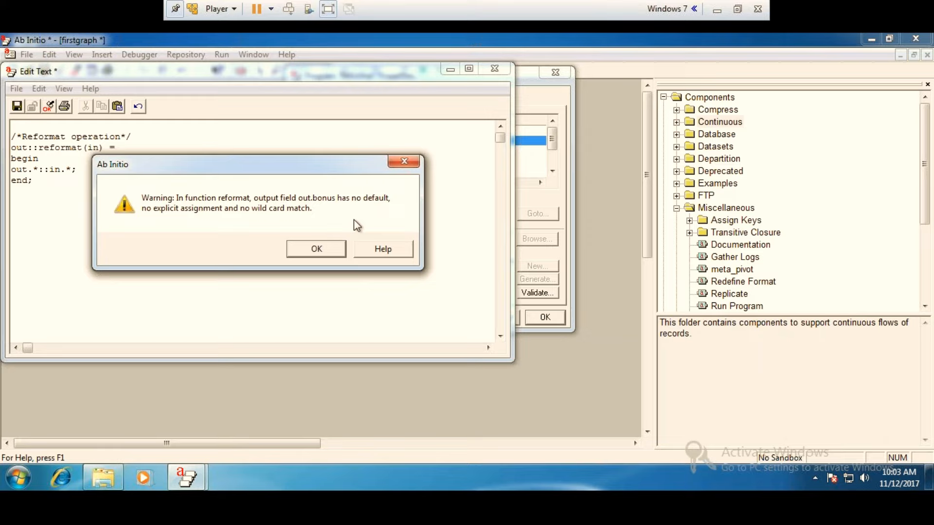
Add the rule out.bonus::in.salary/10; below the wildcard rule in the reformat function and validate the transform.
click(332, 246)
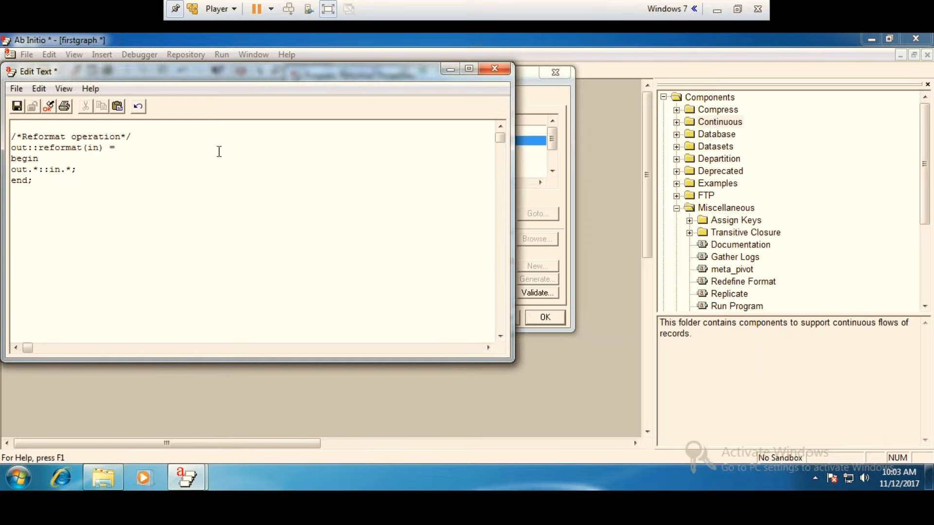
mouse_move(929, 476)
key(Return)
text(out.bou)
key(BackSpace)
text(nus::in.salary%)
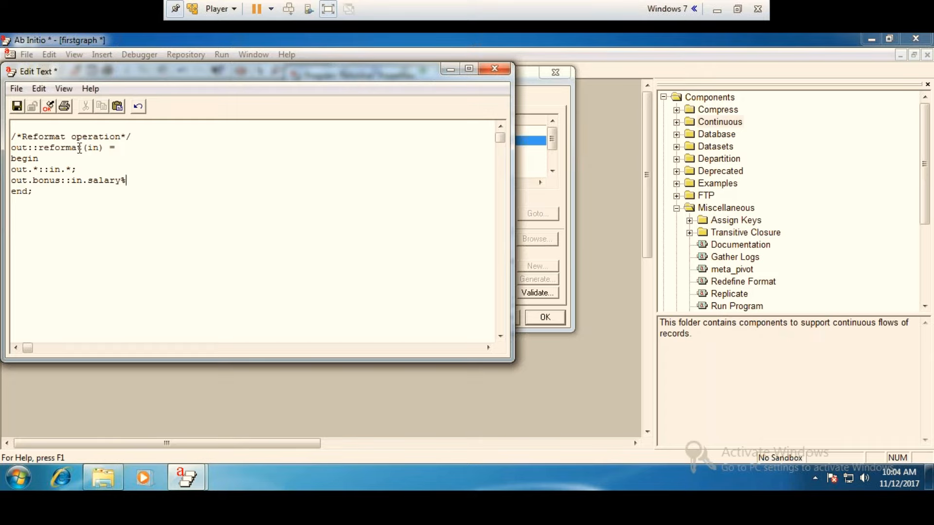
key(BackSpace)
text(/10;)
click(48, 107)
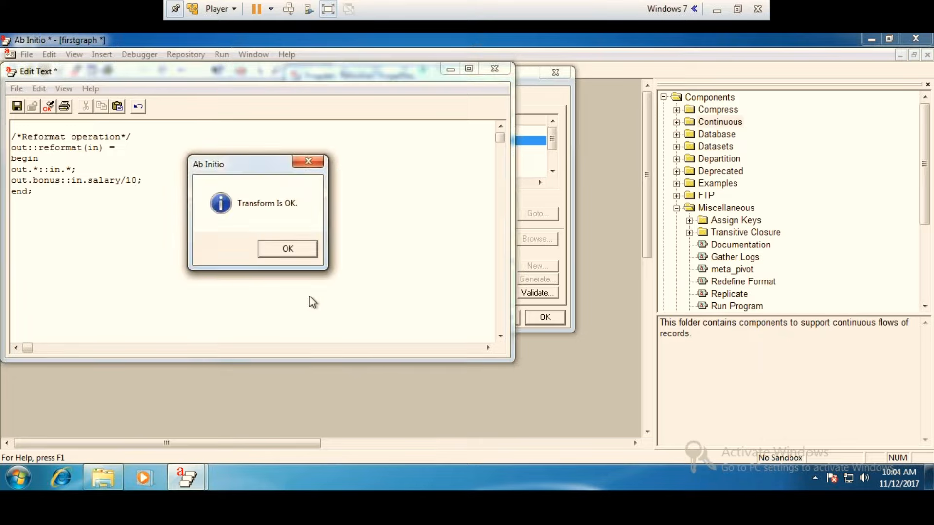
click(301, 251)
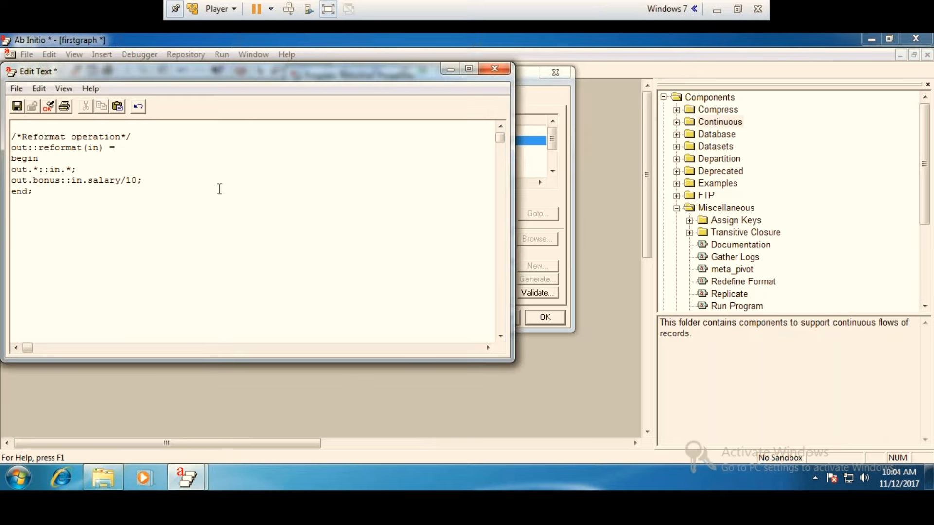
Start another rule below the bonus rule, reading out.salary:1:in.salary/10.
key(Return)
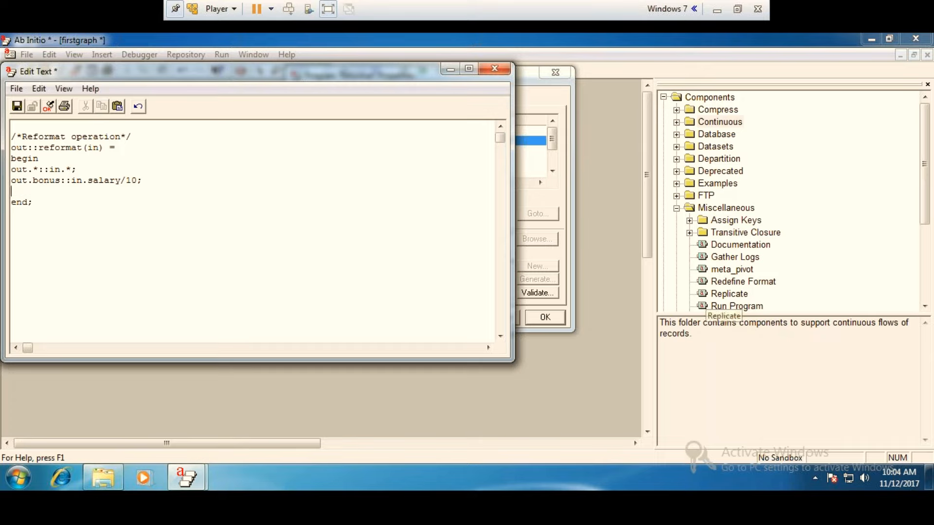
text(out.salary)
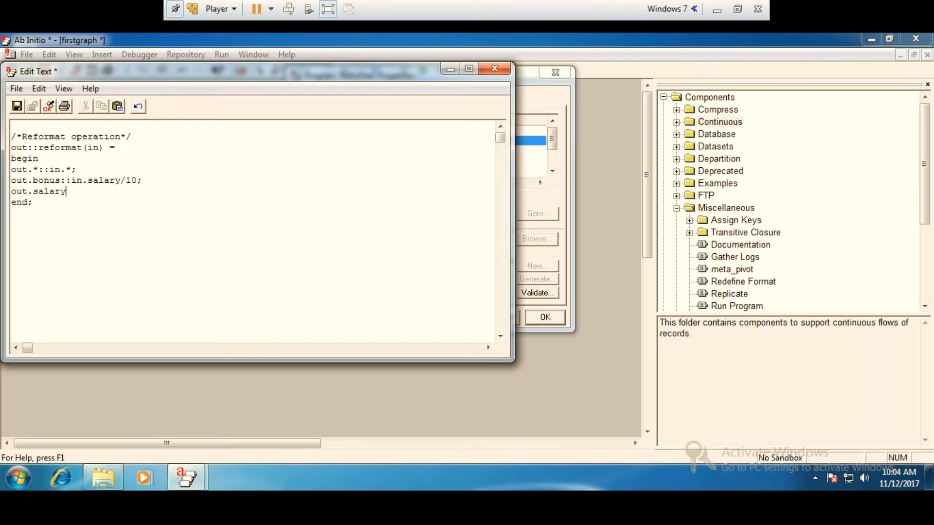
text(:1:in)
key(BackSpace)
text(n.salary/10)
Complete the salary rule's expression as (in.salary/10)+in.salary; and validate the transform.
click(82, 191)
text(()
click(155, 191)
text()+in.)
text(ary;)
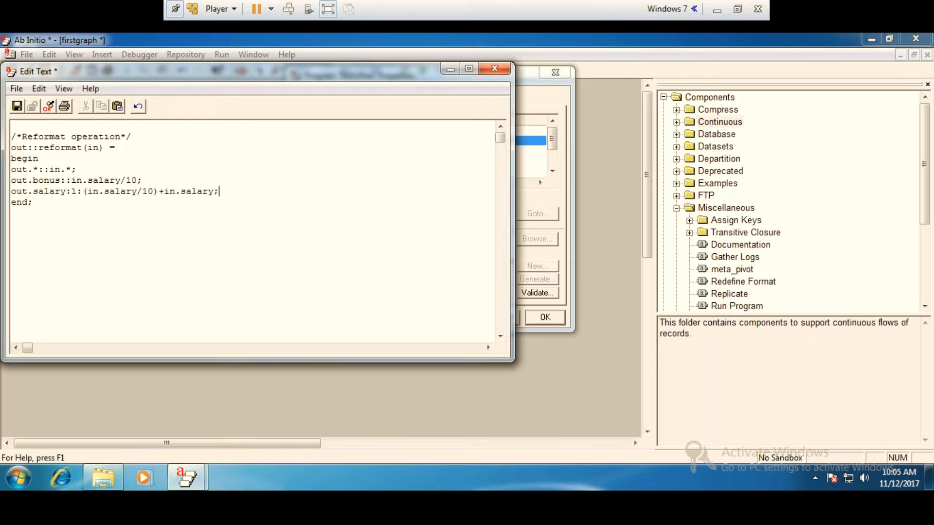
click(49, 106)
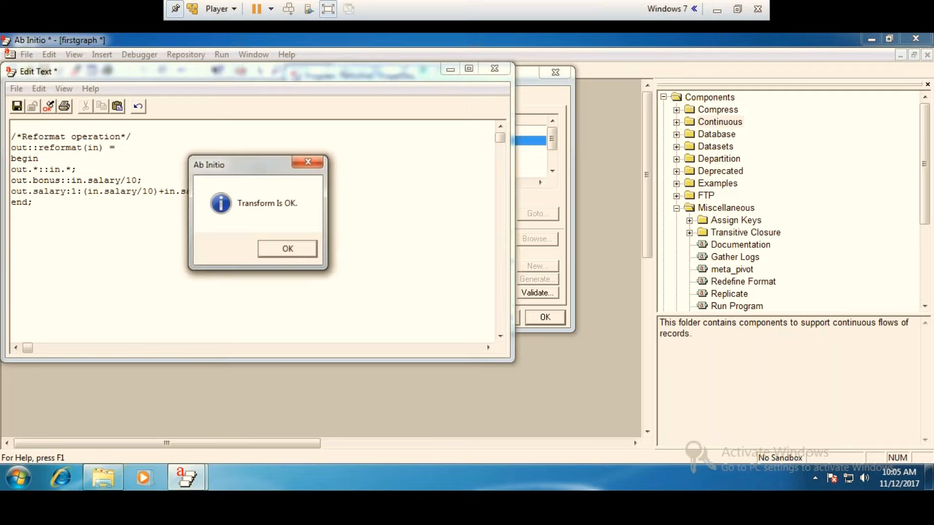
click(288, 249)
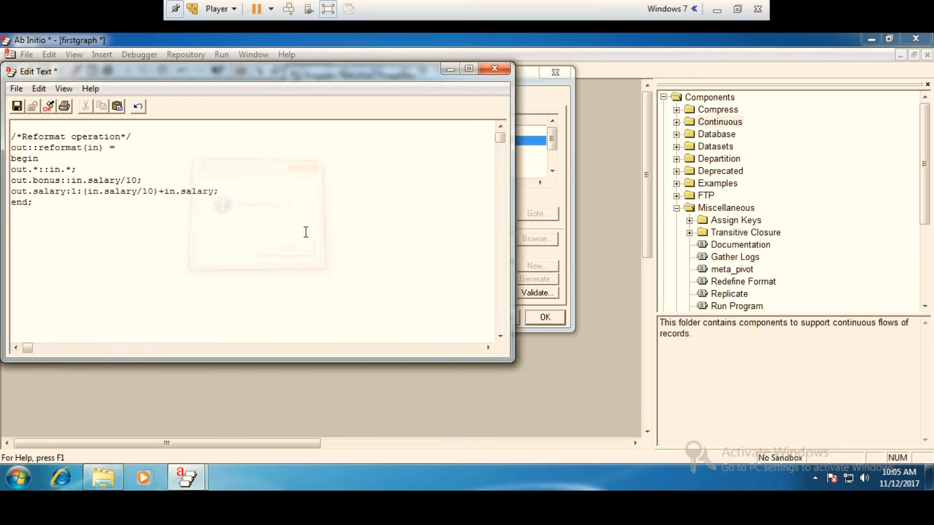
Save the edited transform to transform0, validate the parameter and accept the Reformat properties.
click(494, 72)
click(209, 252)
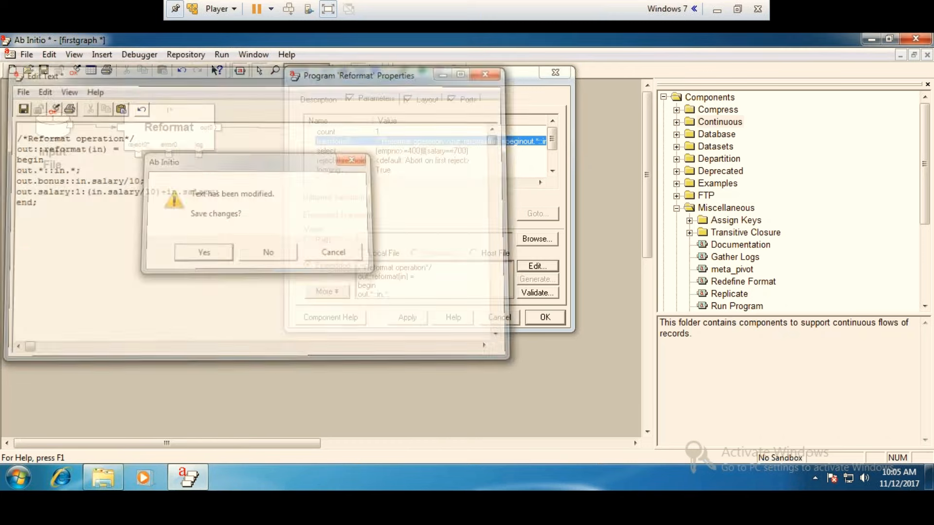
click(535, 293)
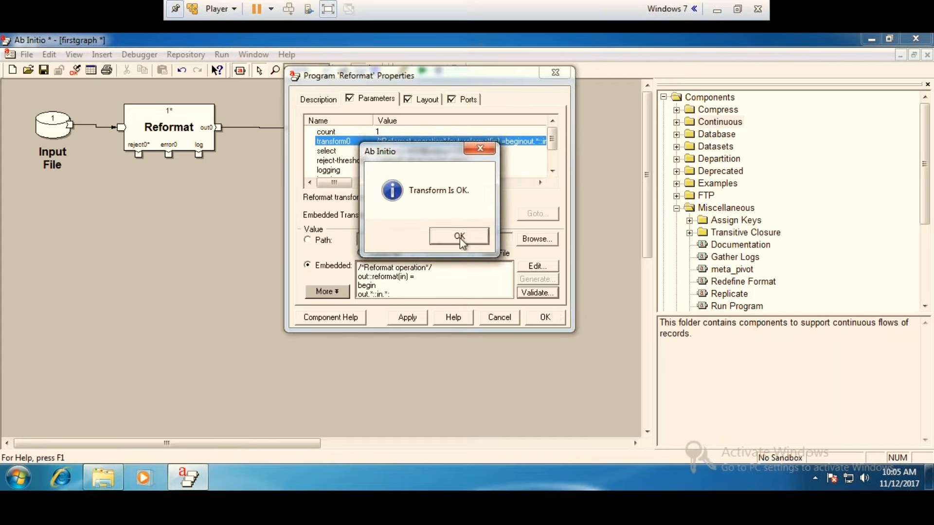
click(460, 236)
click(538, 320)
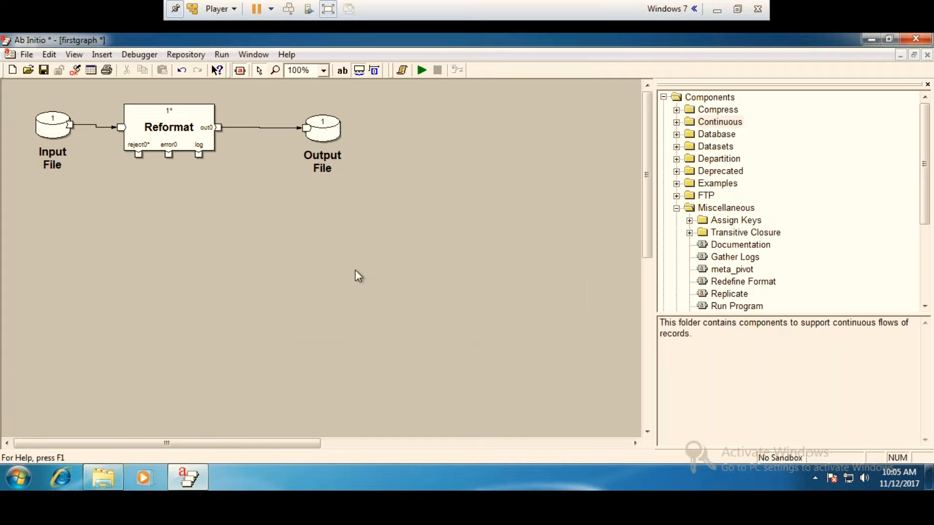
Run the graph and view records 1 through 10 of the Output File as formatted text.
click(425, 75)
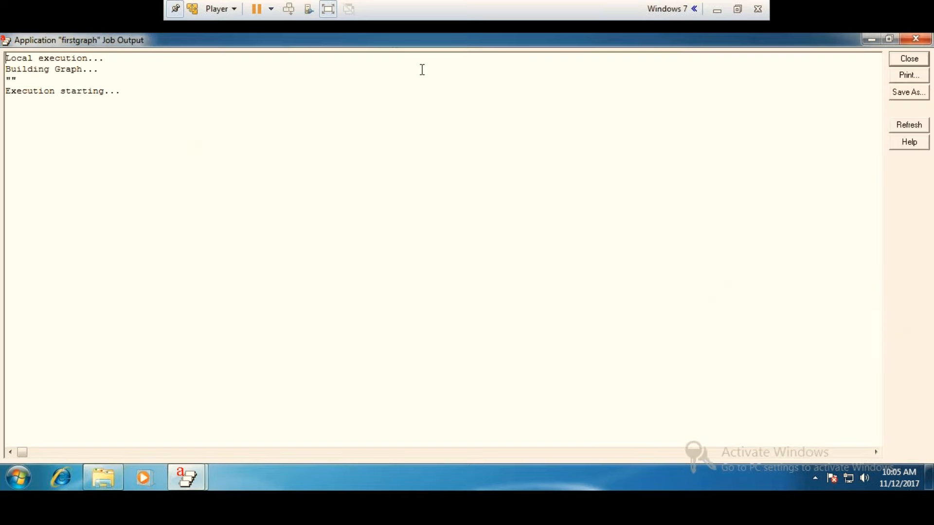
click(918, 41)
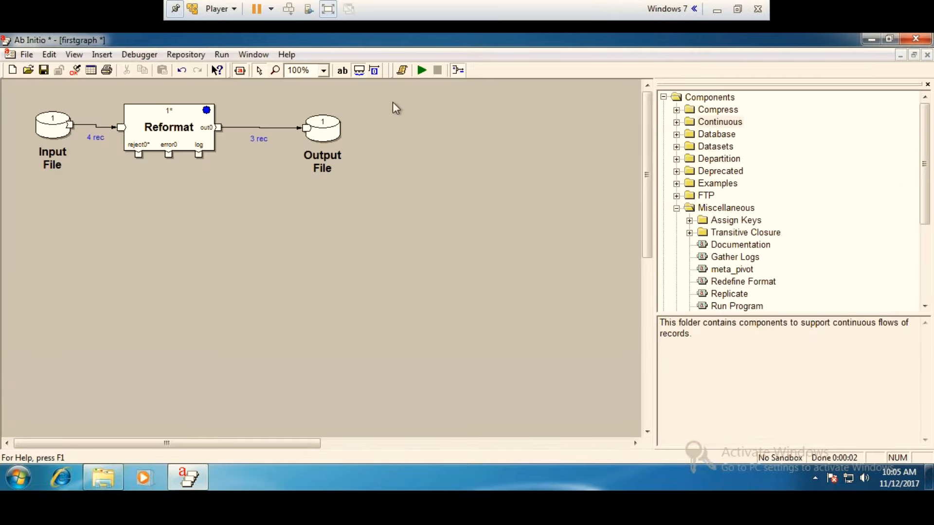
right_click(323, 135)
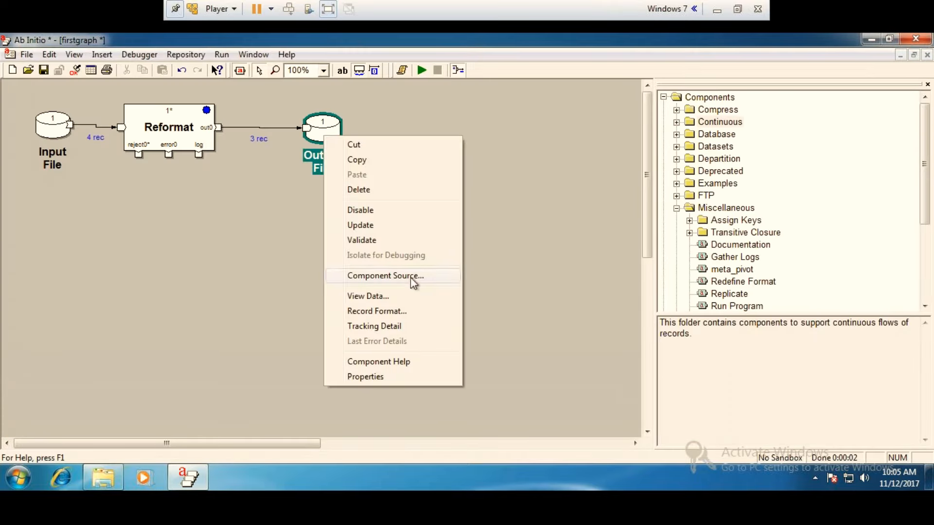
click(395, 291)
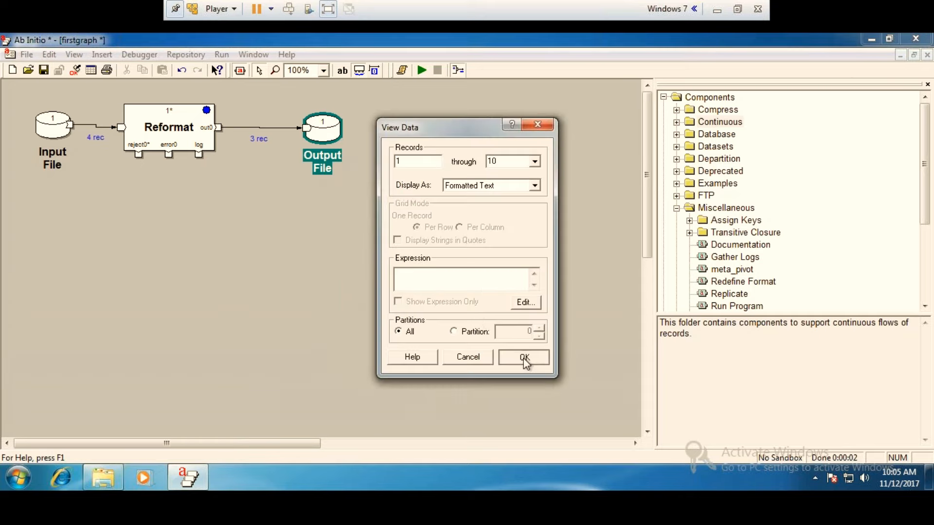
click(519, 347)
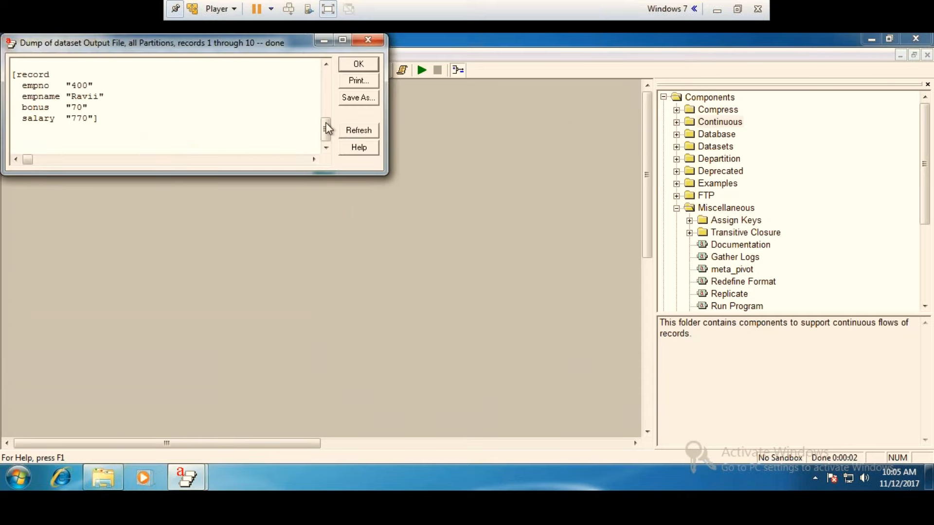
click(343, 41)
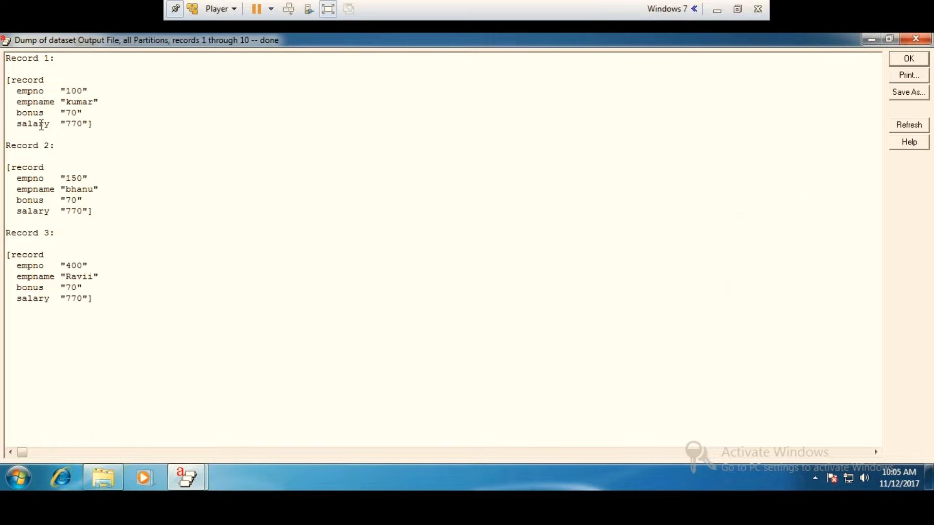
click(915, 39)
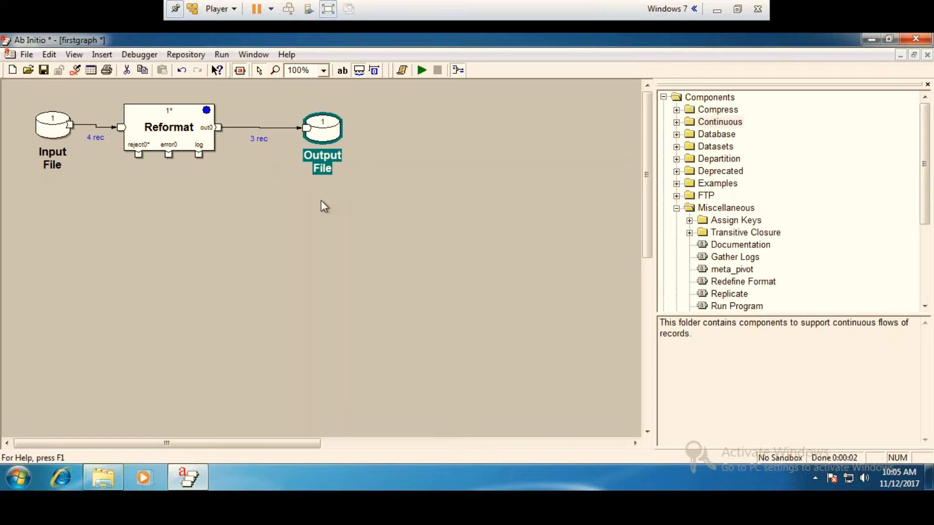
Add the field decimal("|") Grosssalary; after bonus in the Reformat's out0 record format.
double_click(170, 127)
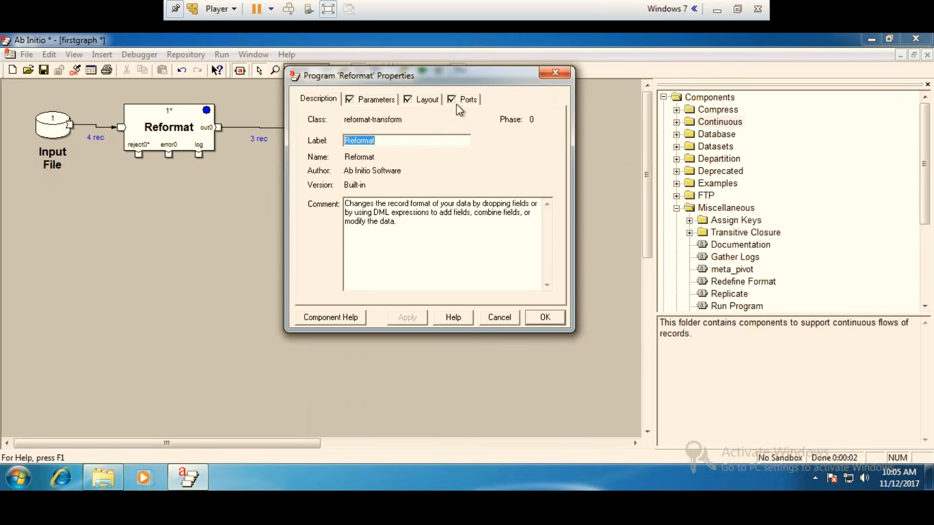
click(457, 100)
click(537, 266)
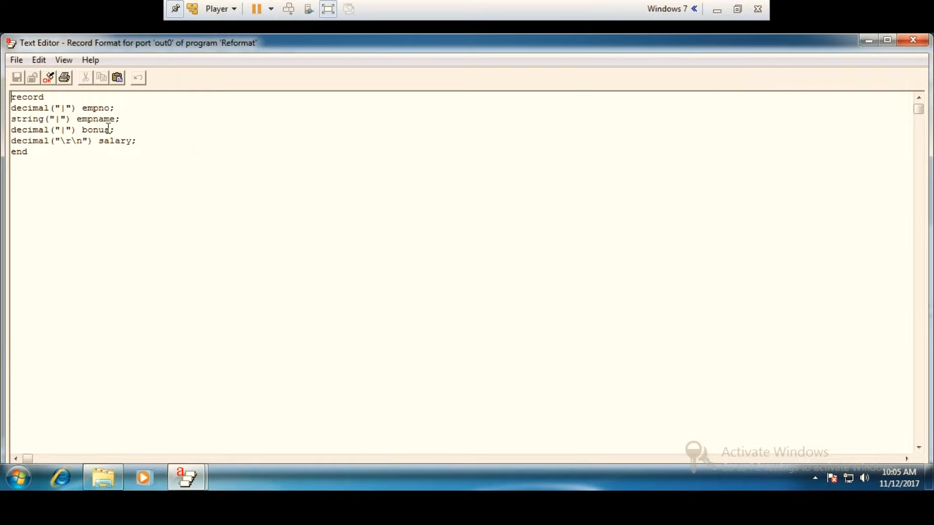
click(116, 130)
mouse_move(930, 476)
key(Return)
text(decimal(|")
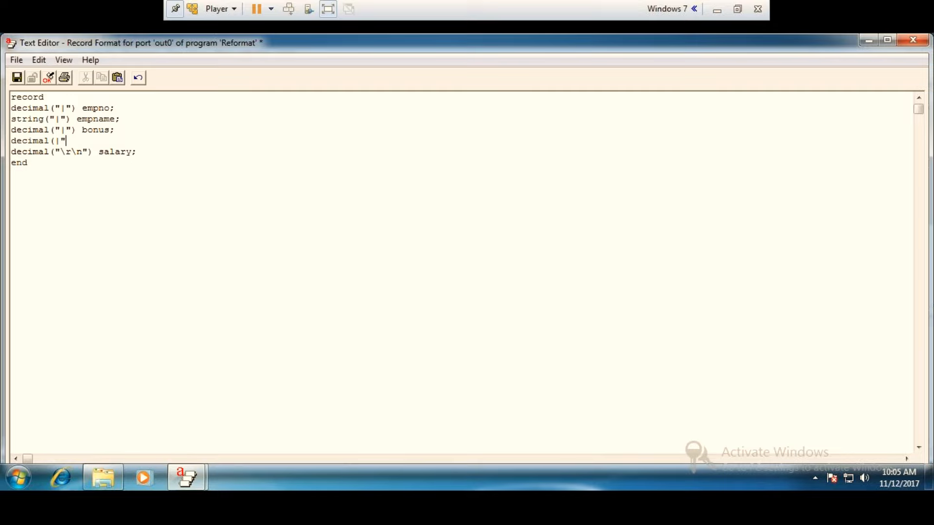
click(50, 141)
text(")
key(Right)
text(Grosssalary)
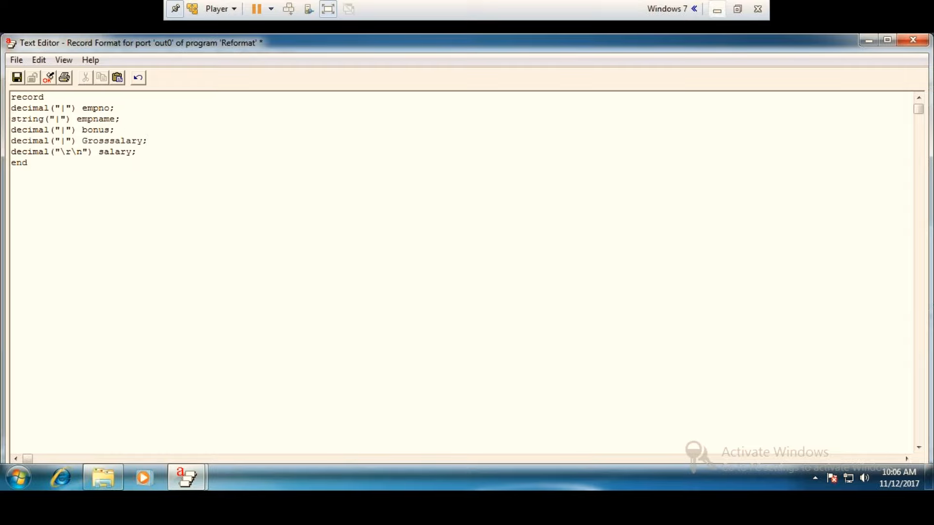
Validate the out0 record format, save it and accept the Reformat properties.
click(49, 78)
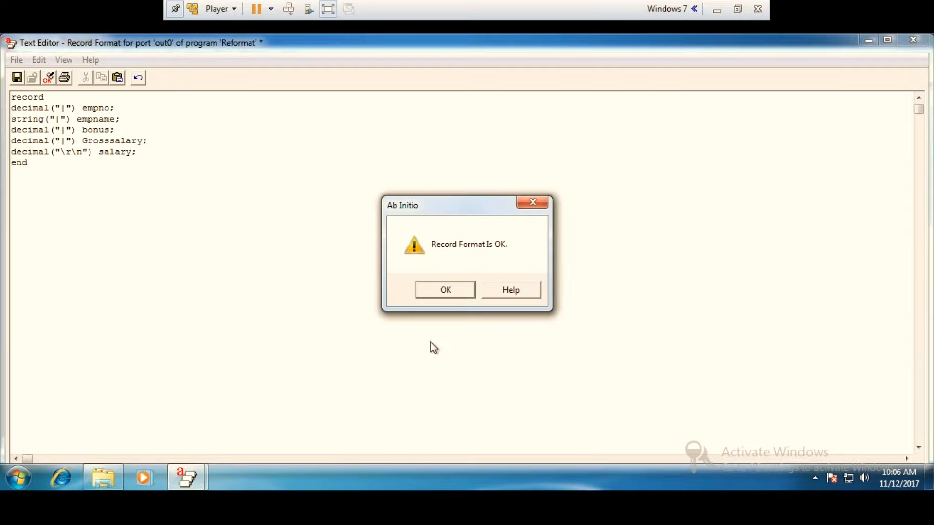
click(446, 291)
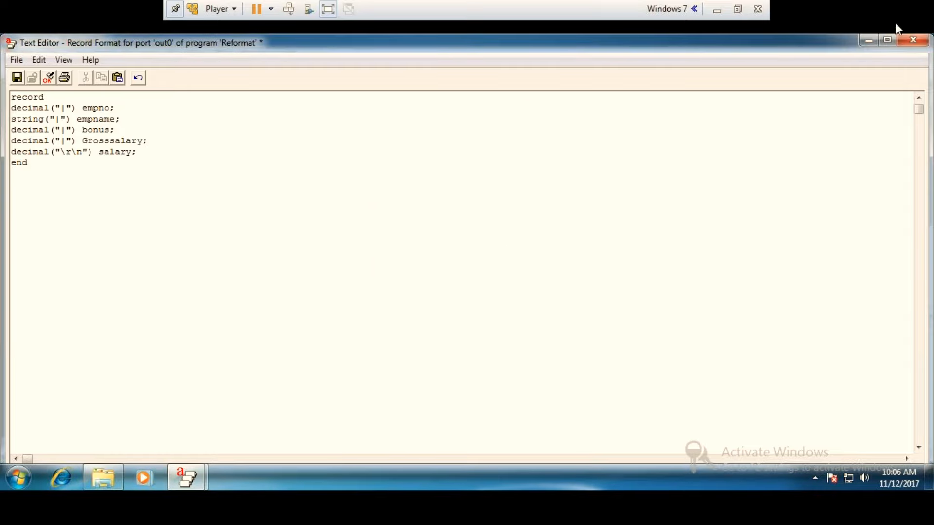
click(913, 40)
click(414, 293)
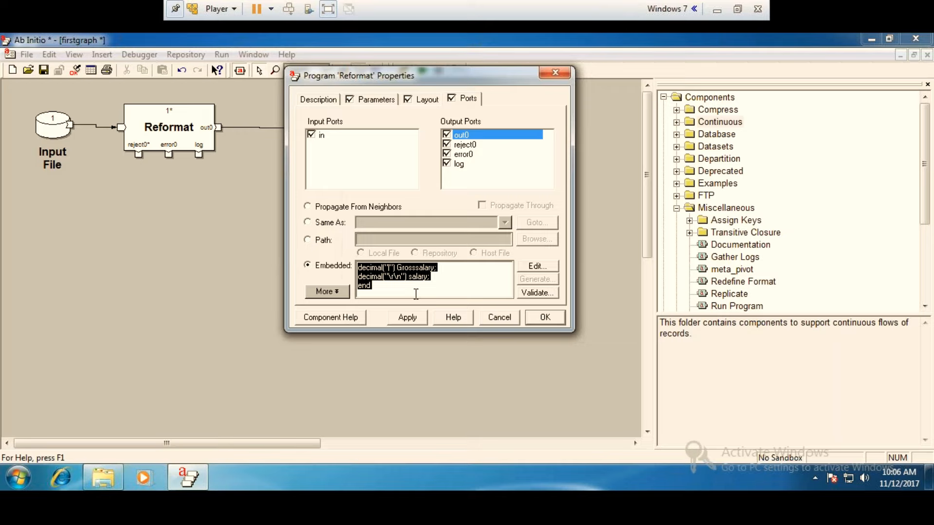
click(545, 317)
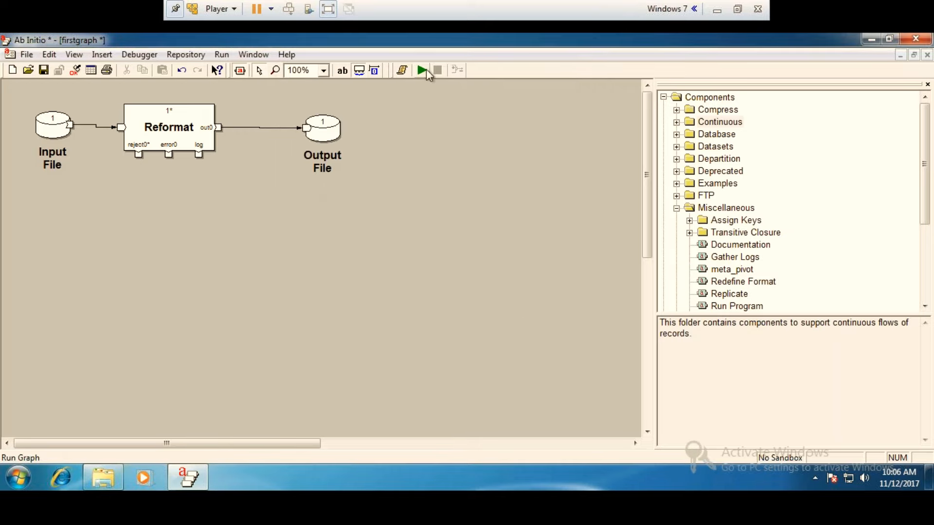
Change the out.salary rule's target field to out.grosssalary in the Reformat's transform0 and validate the transform.
double_click(183, 129)
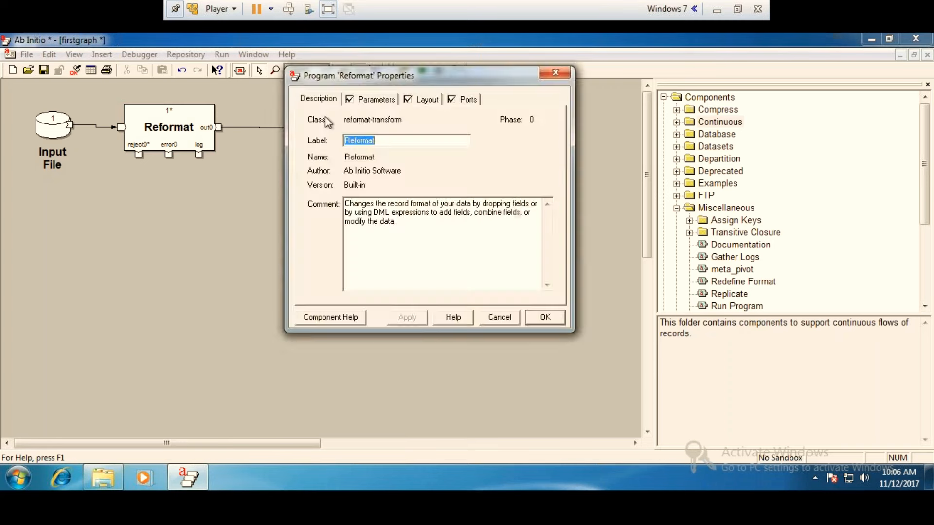
click(377, 100)
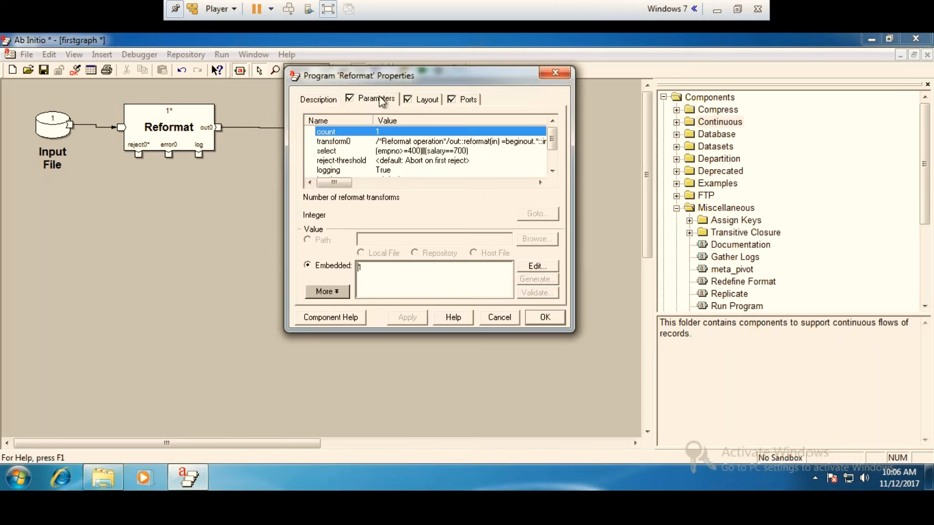
double_click(525, 142)
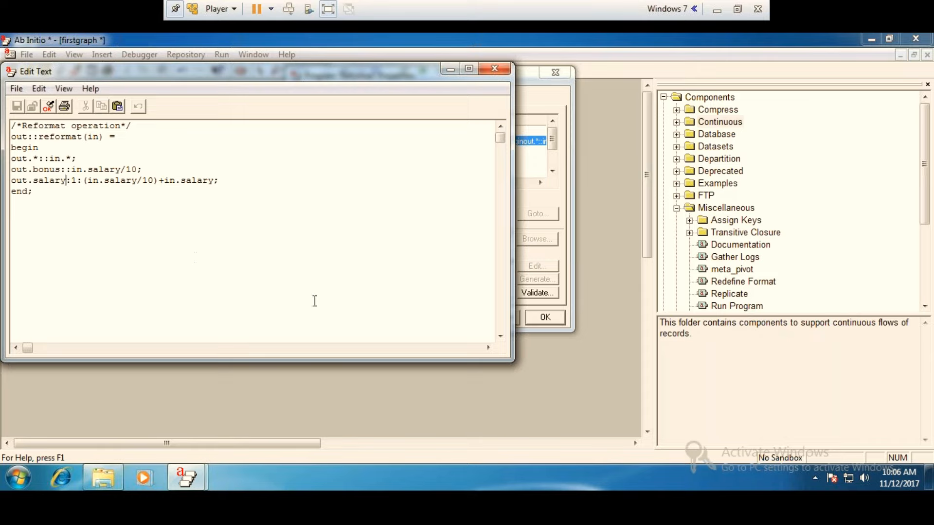
key(BackSpace)
key(BackSpace)
key(BackSpace)
key(BackSpace)
key(BackSpace)
key(BackSpace)
key(BackSpace)
text(.grosssalary)
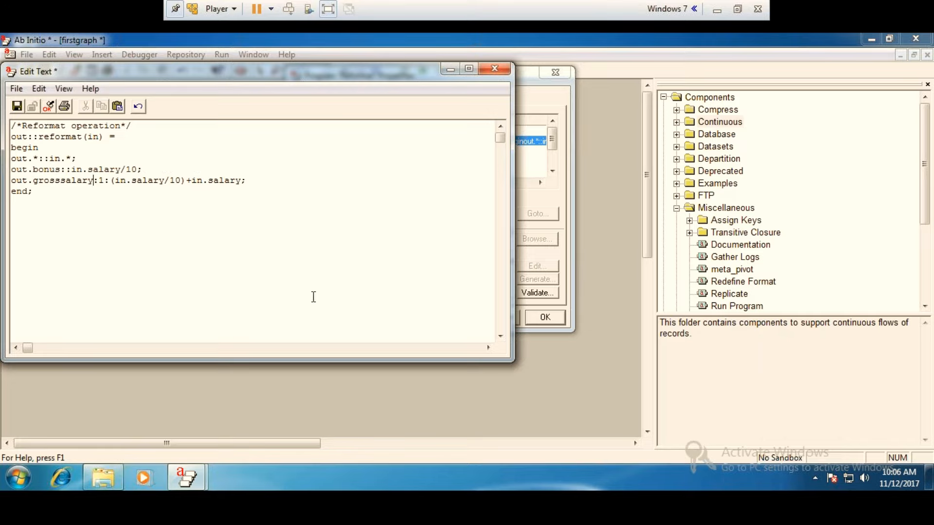
click(48, 106)
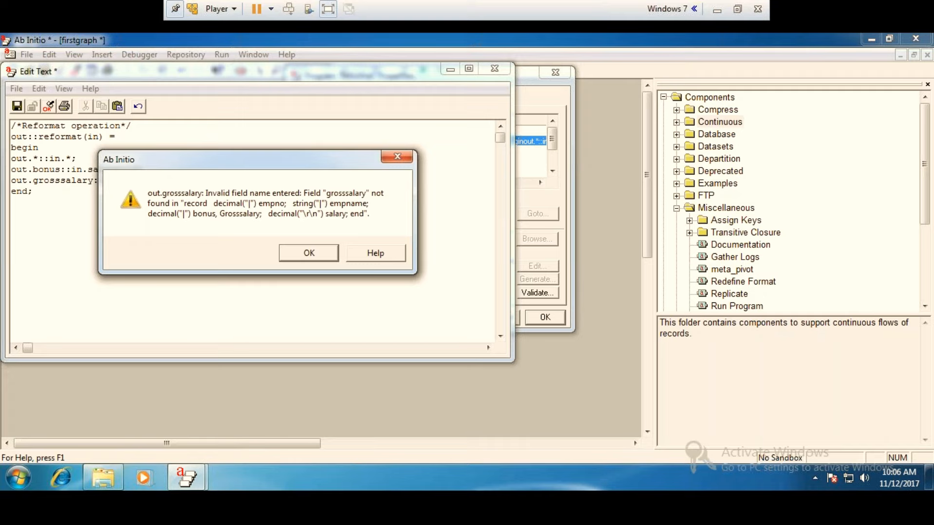
click(308, 253)
Capitalize the rule's target field as out.Grosssalary and validate the transform again.
click(39, 180)
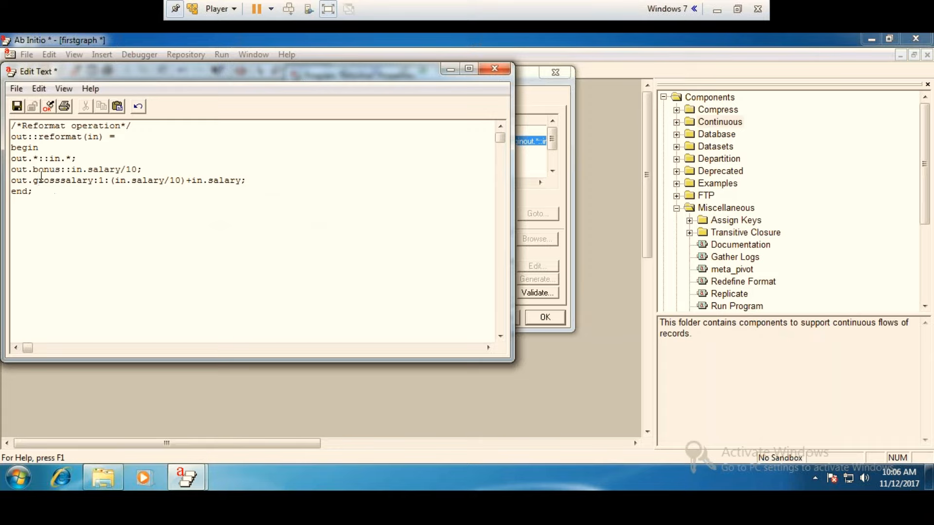
key(BackSpace)
text(G)
click(48, 106)
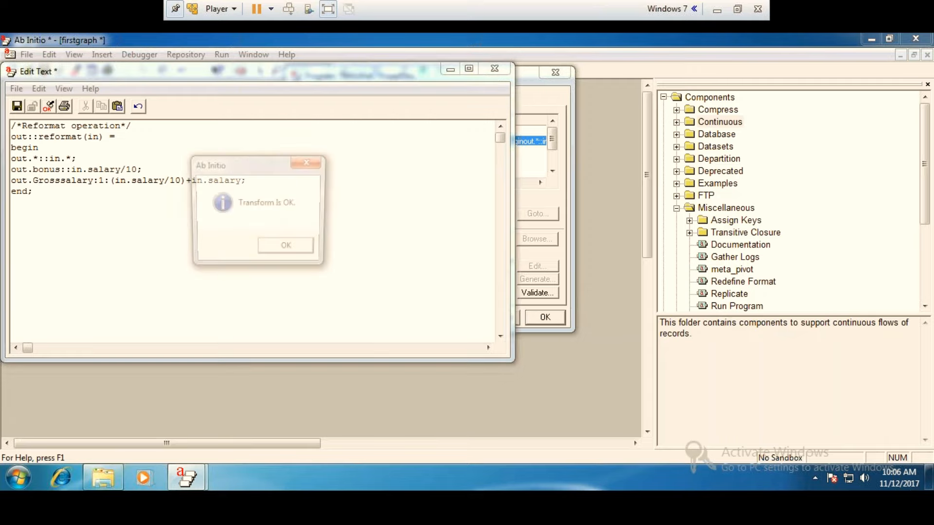
click(287, 249)
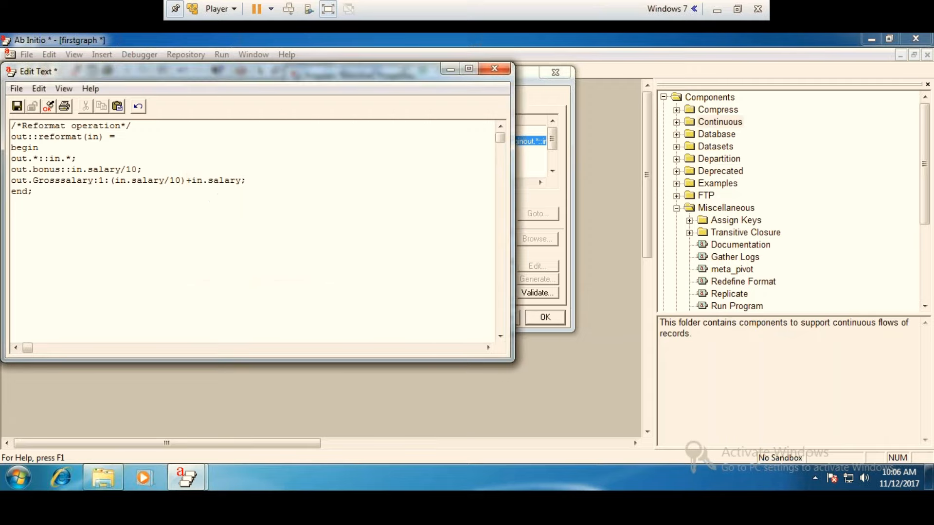
Save the edited transform0 text, validate it and accept the Reformat properties.
click(494, 69)
click(195, 254)
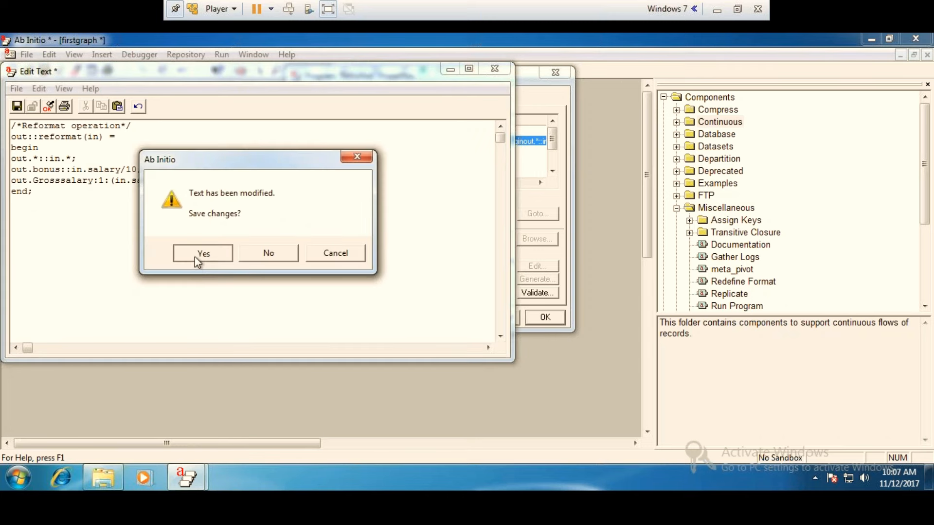
click(543, 293)
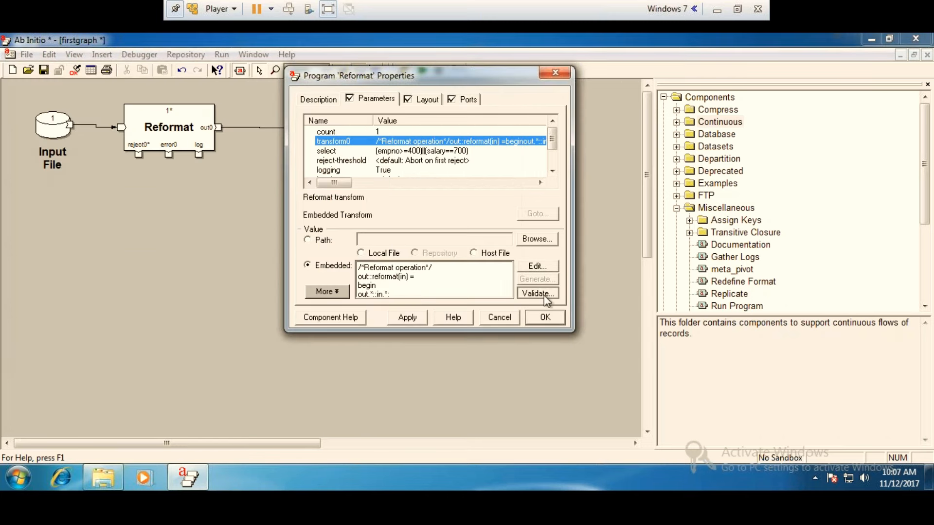
click(449, 237)
click(540, 317)
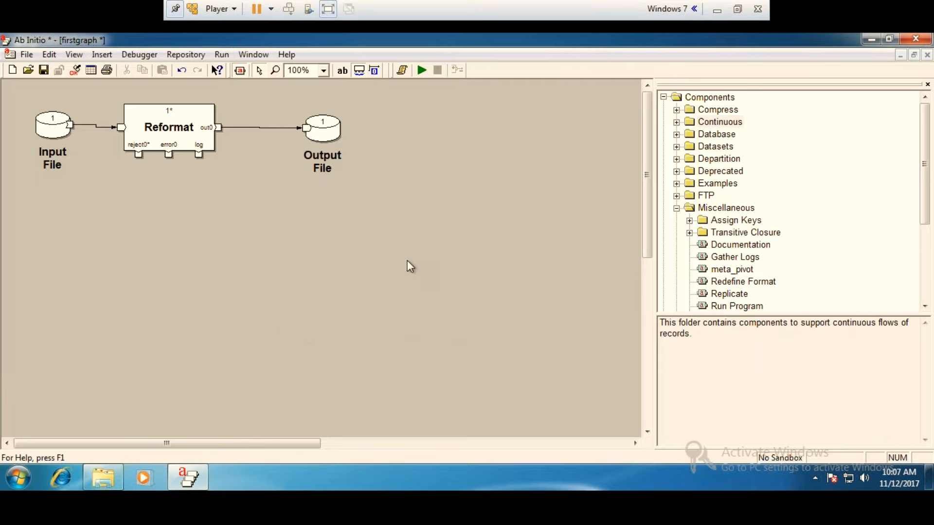
Run the graph and view records 1 through 10 of the Output File as formatted text.
click(422, 70)
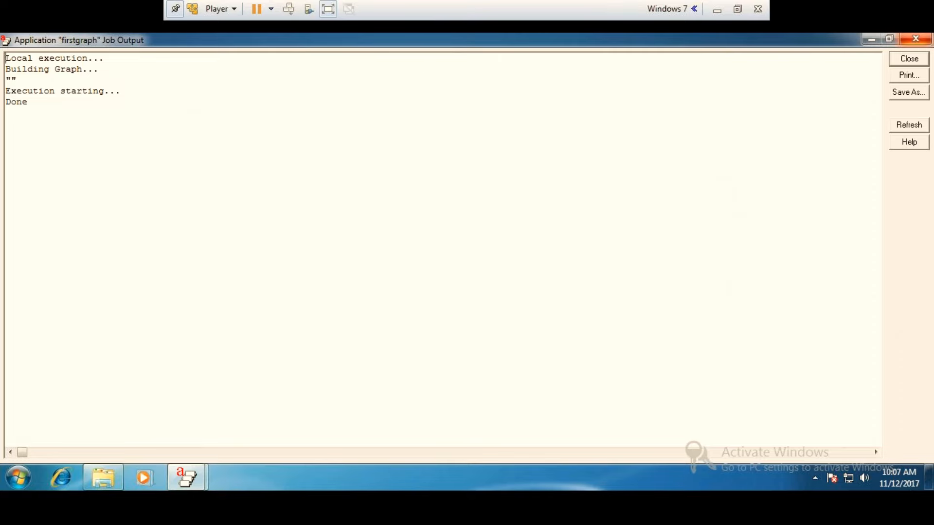
click(916, 40)
right_click(326, 123)
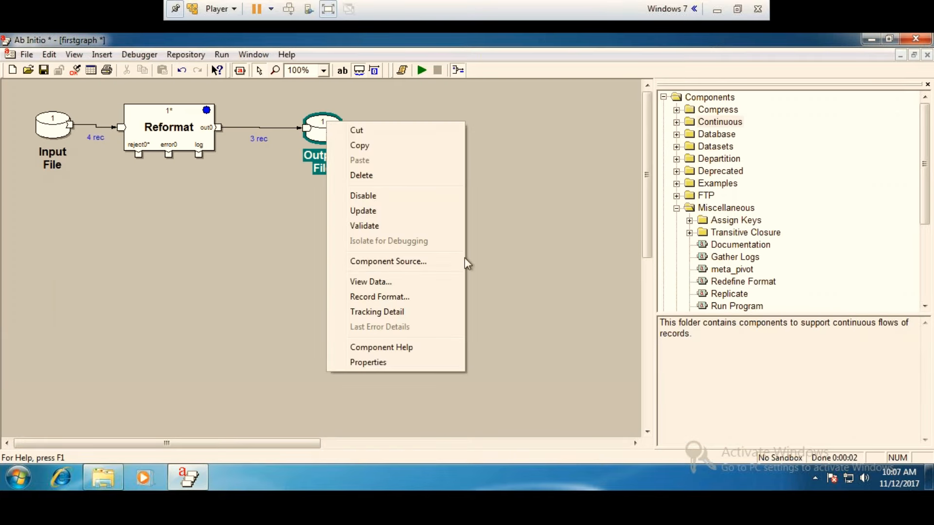
click(384, 282)
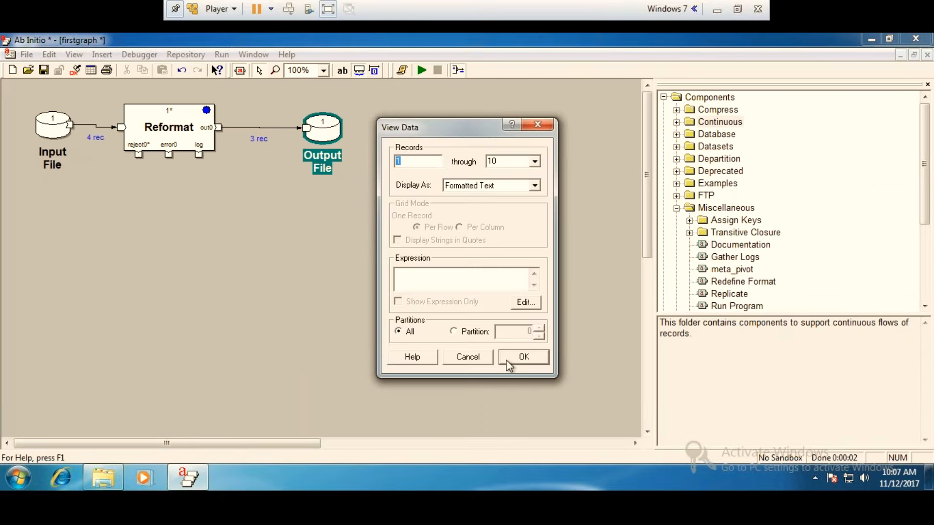
click(507, 362)
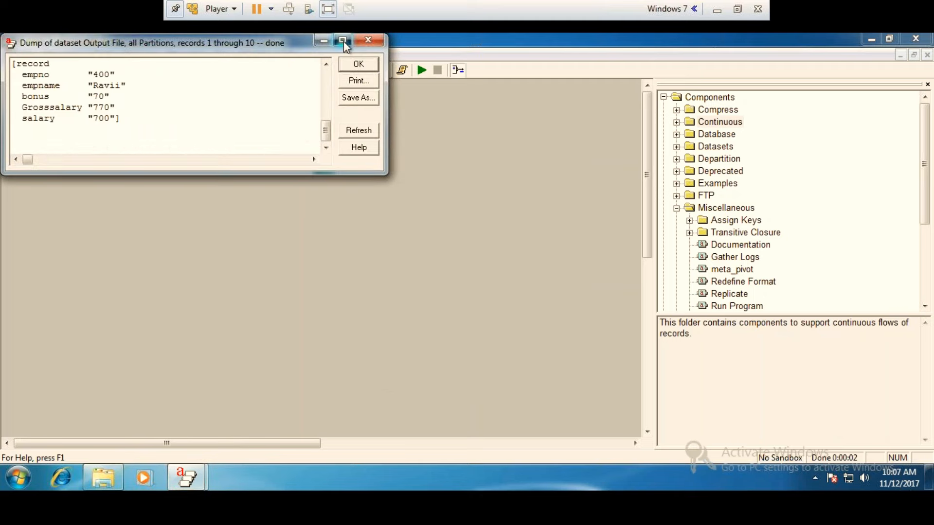
click(341, 40)
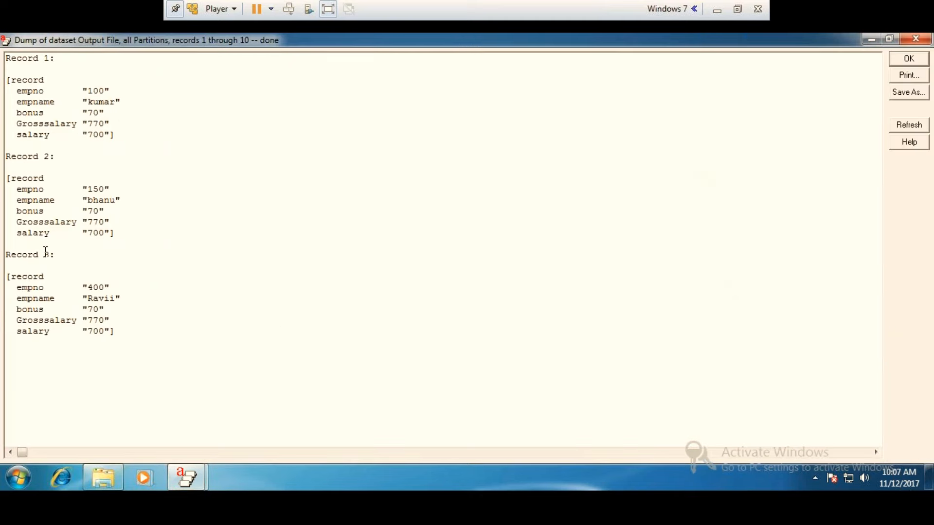
Examine the bonus, Grosssalary and salary fields of every record in the Output File dump, then return to the graph.
drag(104, 234, 7, 214)
click(108, 210)
drag(117, 233, 14, 214)
click(155, 231)
click(124, 343)
drag(7, 280, 7, 36)
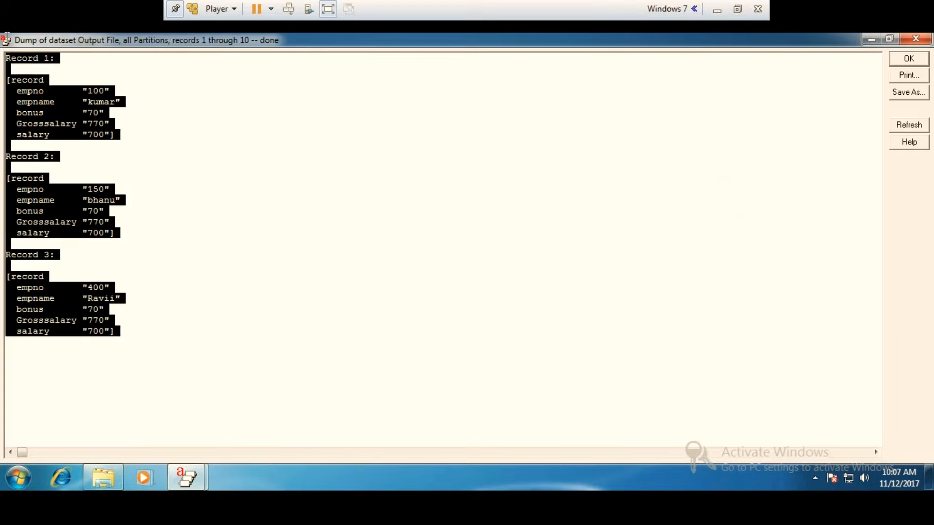
click(267, 329)
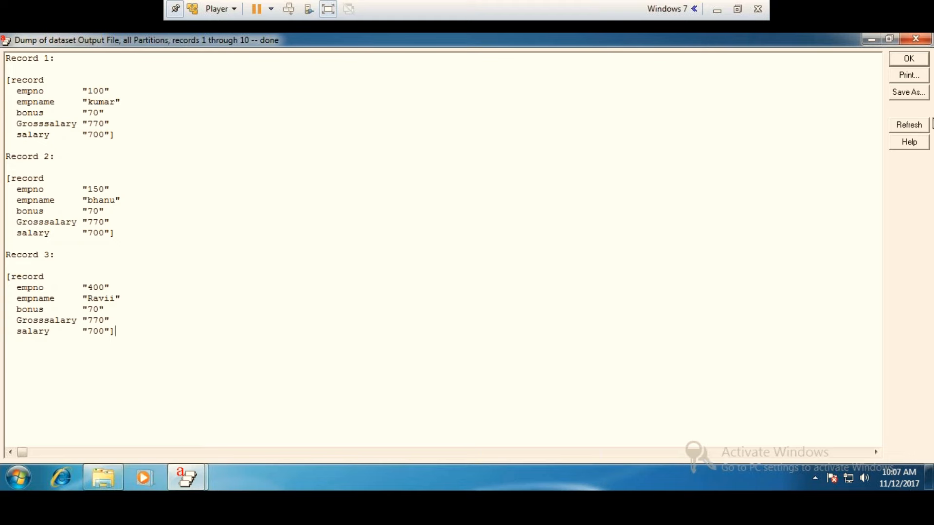
click(915, 39)
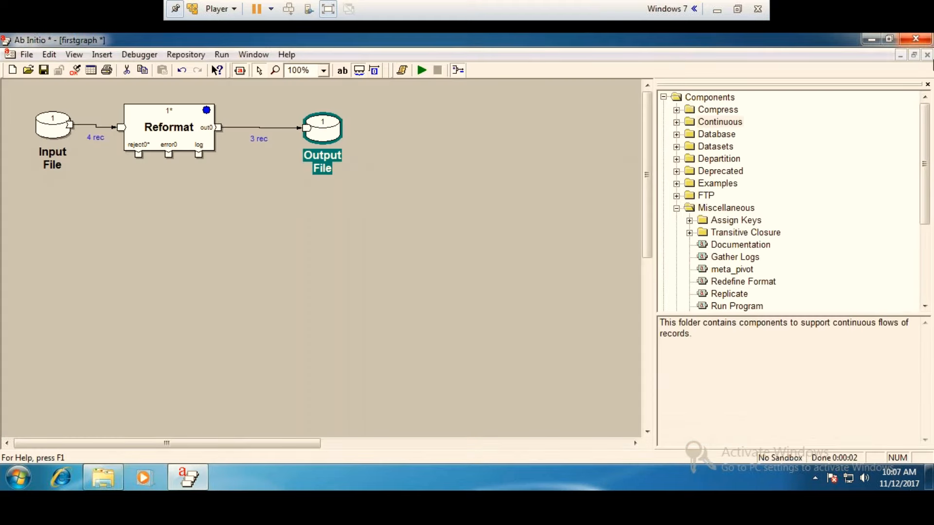
click(244, 230)
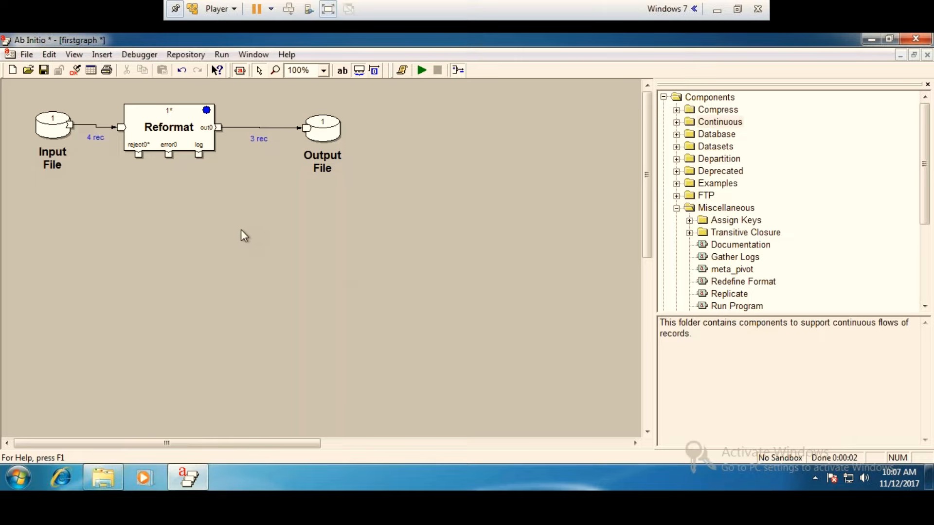
Set the Reformat's count parameter to 2 and accept its properties.
double_click(179, 121)
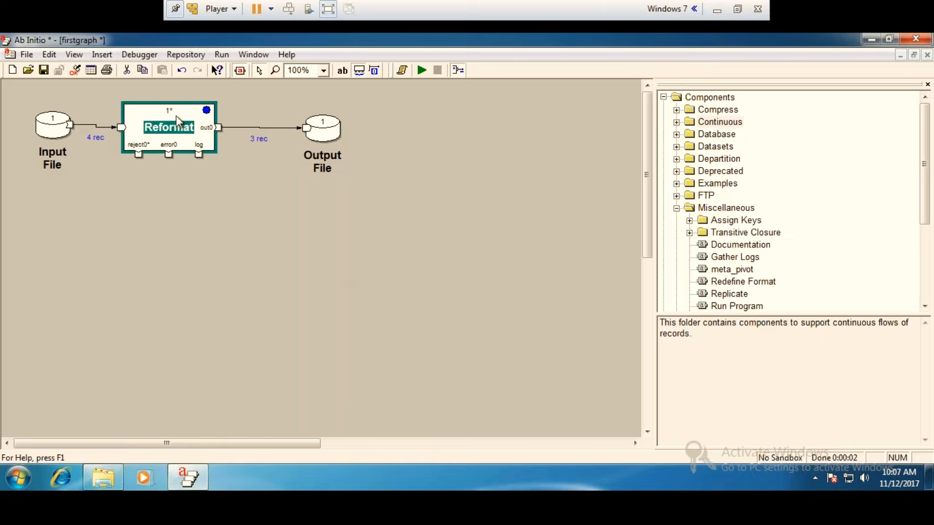
click(377, 99)
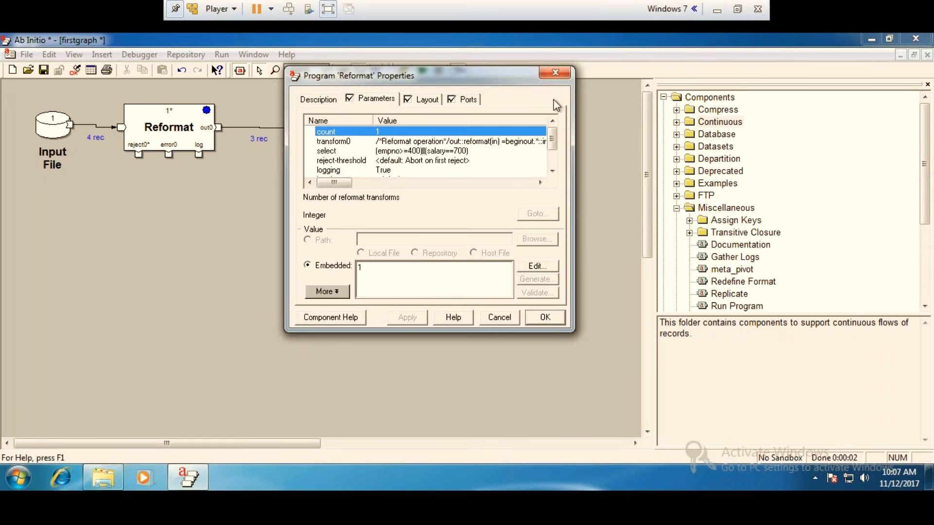
drag(553, 139, 550, 168)
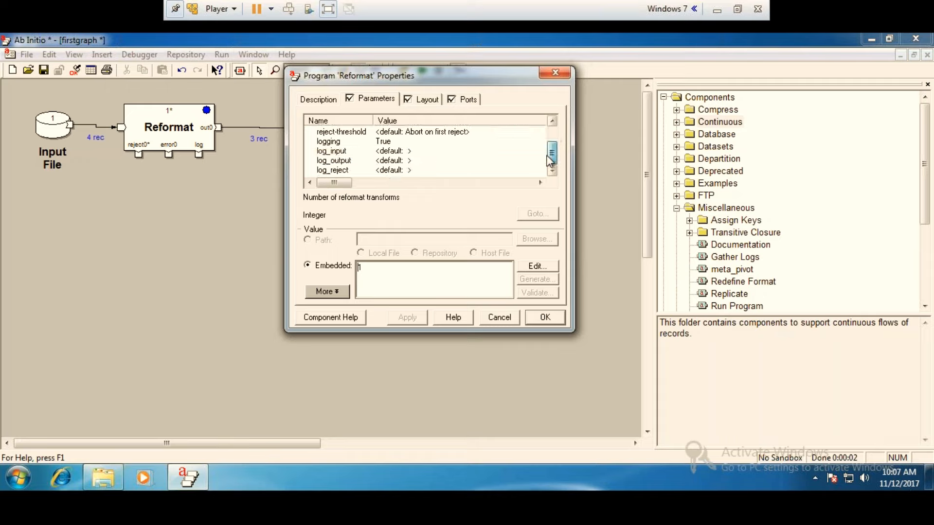
drag(553, 153, 553, 132)
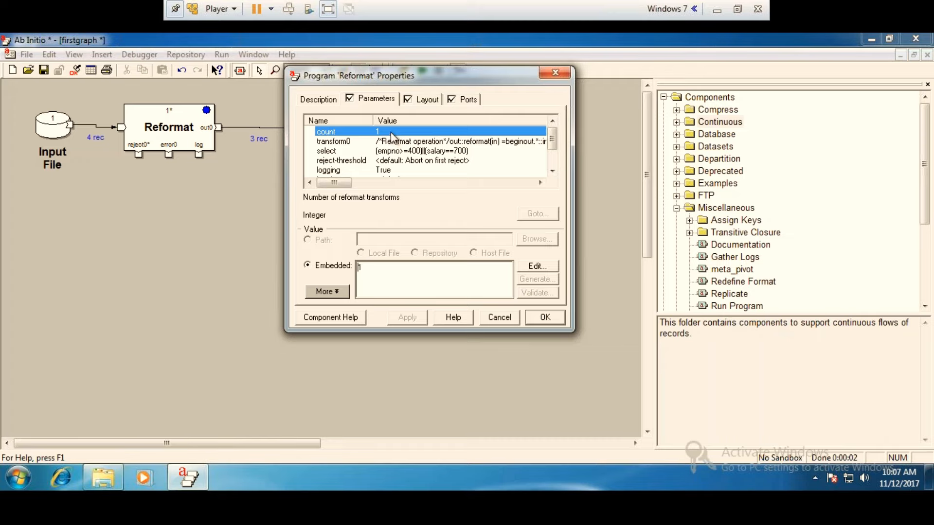
key(BackSpace)
text(2)
click(545, 317)
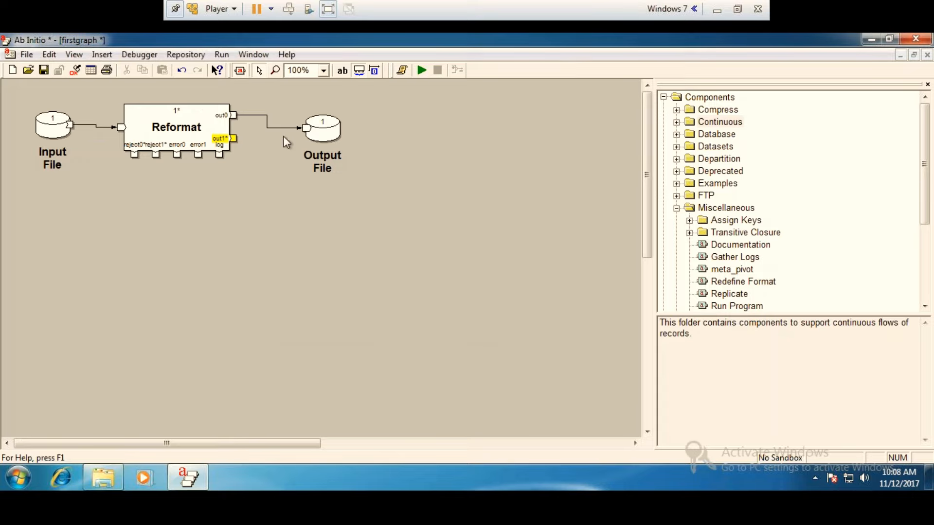
Duplicate the Output File component, place the copy below the original and connect the Reformat's out1 port to it.
click(317, 133)
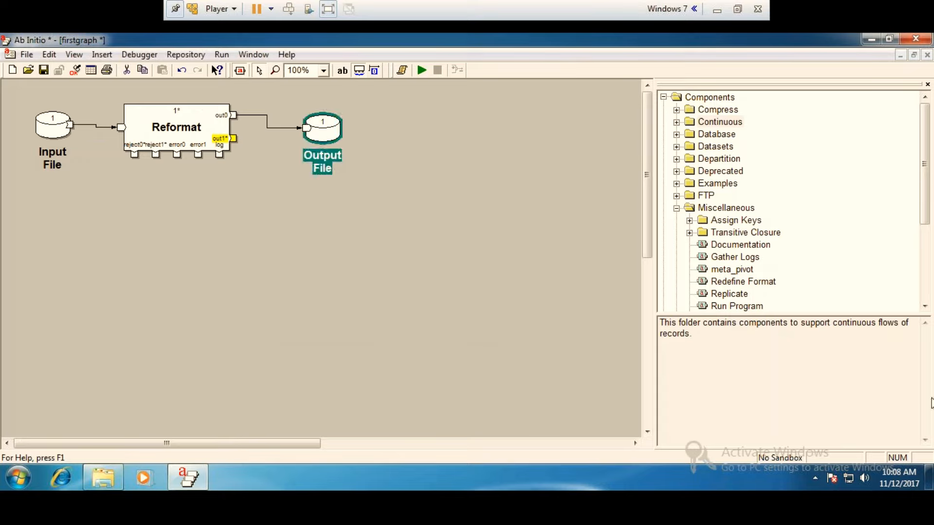
key(ctrl+c)
key(ctrl+v)
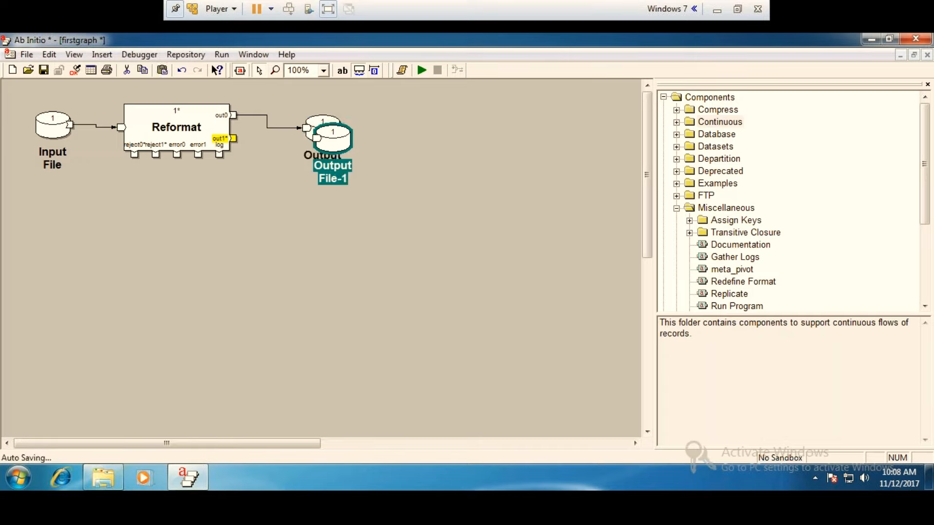
drag(329, 146, 318, 244)
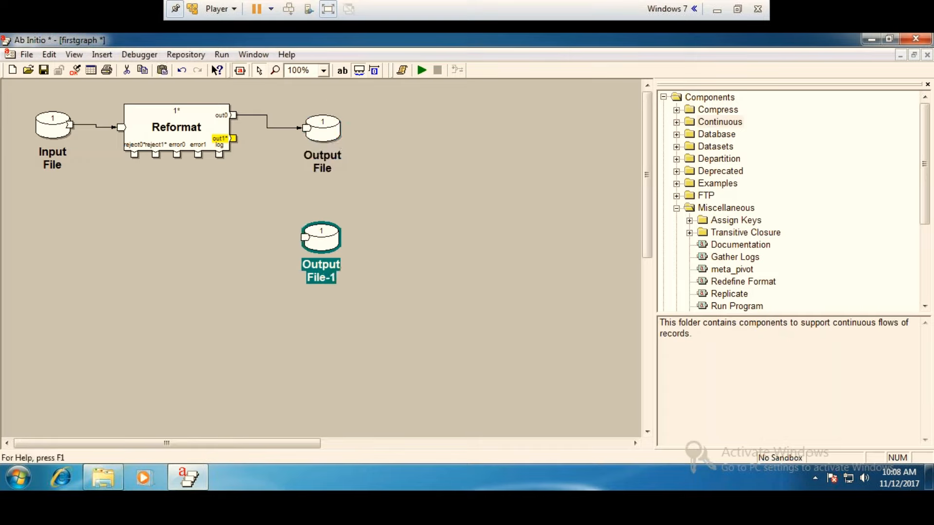
mouse_move(233, 138)
mouse_down()
mouse_move(269, 237)
mouse_move(305, 237)
mouse_up()
Check Output File-1's write port record format and its file access settings.
double_click(323, 234)
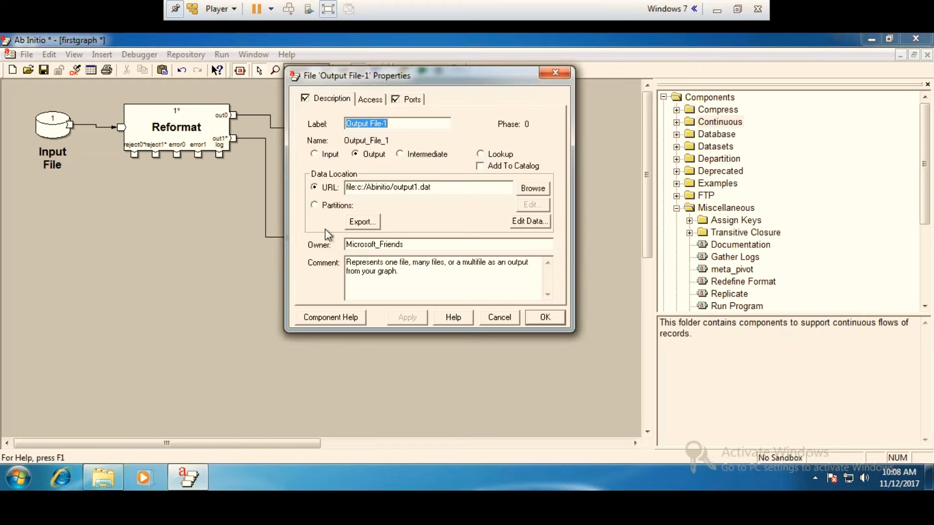
click(414, 99)
click(547, 266)
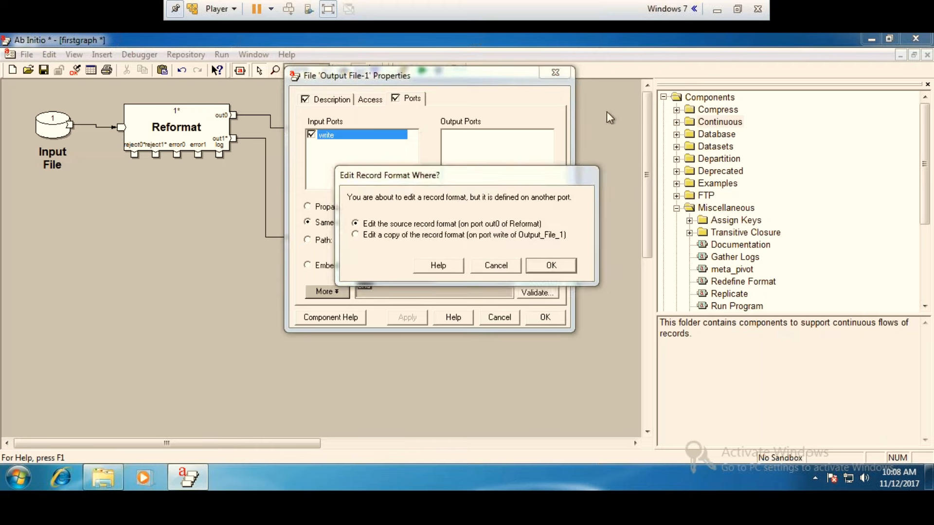
click(492, 270)
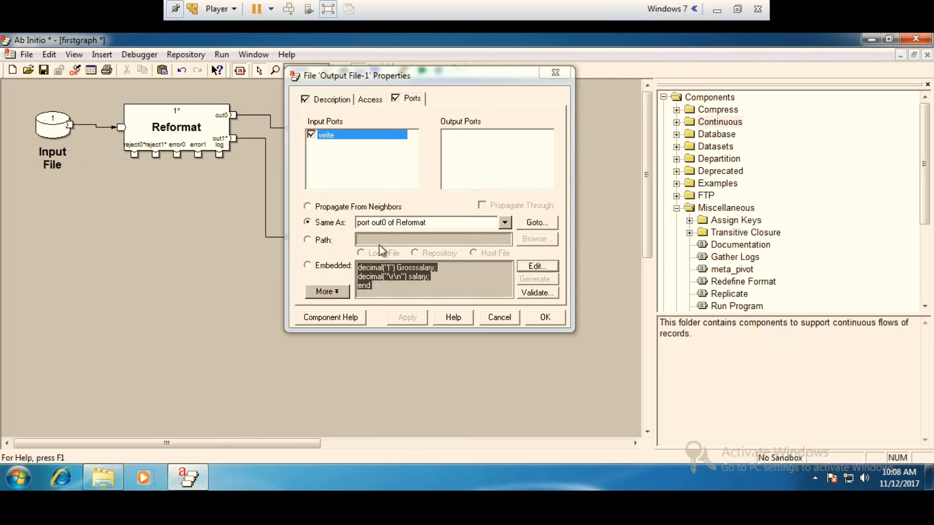
click(374, 100)
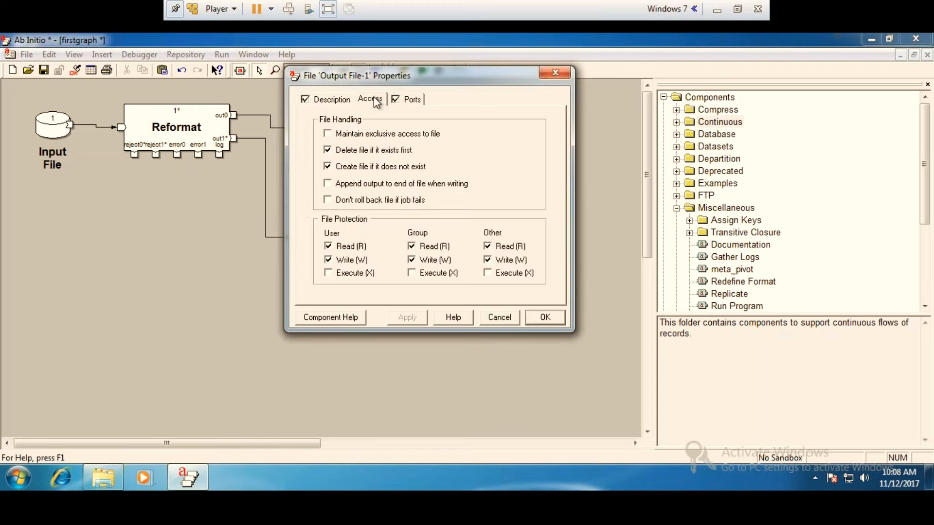
Set Output File-1's data location URL to file:c:/Abinitio/output11.dat and accept the properties.
click(331, 101)
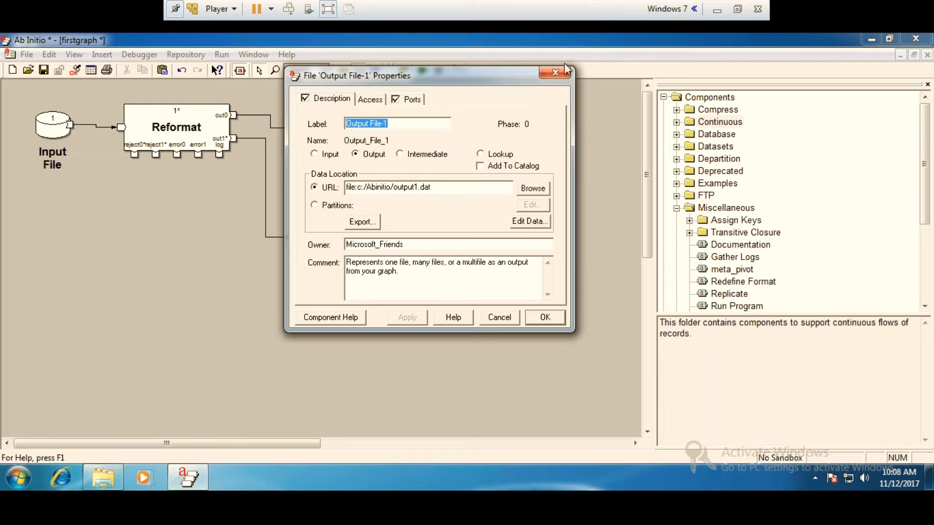
click(418, 187)
text(1)
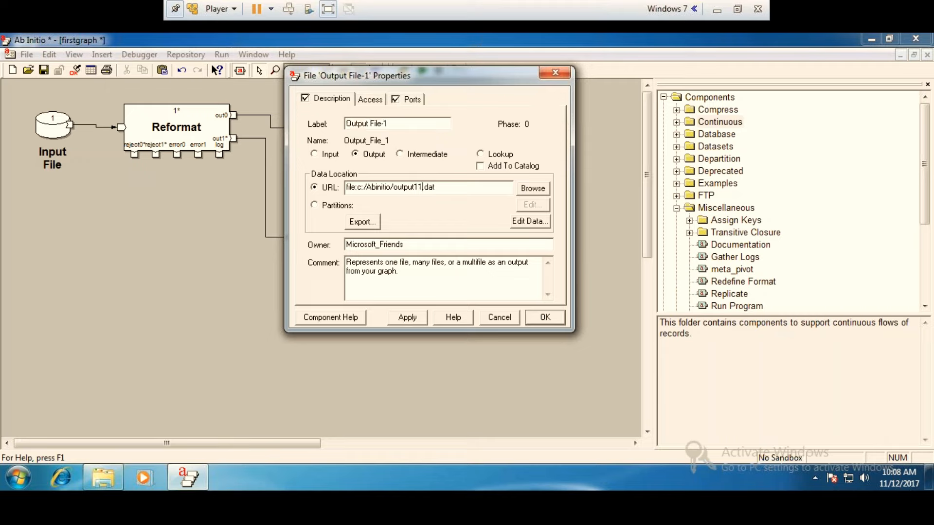
click(545, 317)
Check the original Output File's data location, then try to run the graph and close the job output.
double_click(313, 128)
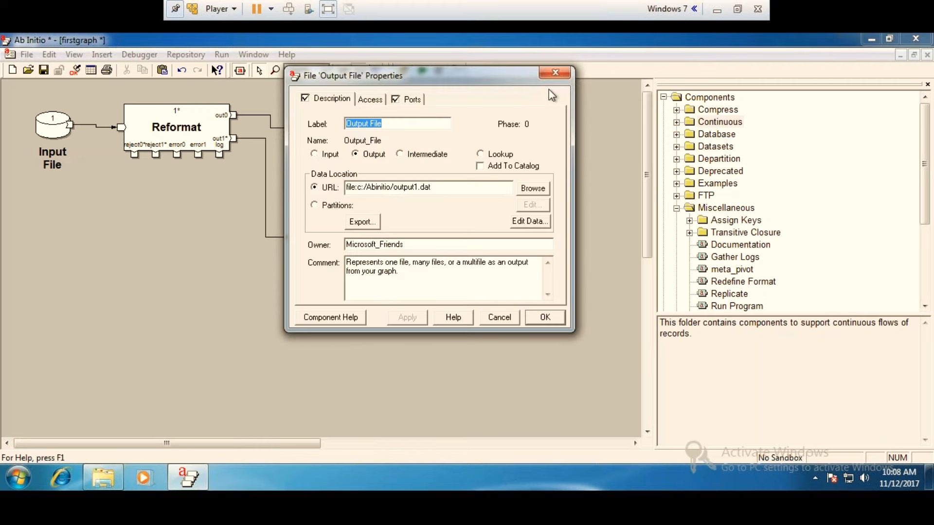
click(556, 318)
click(421, 70)
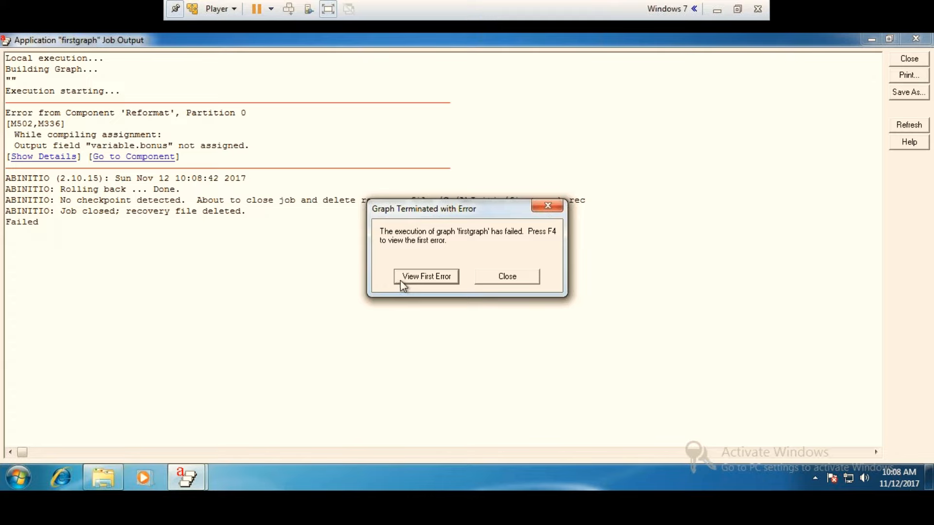
click(518, 278)
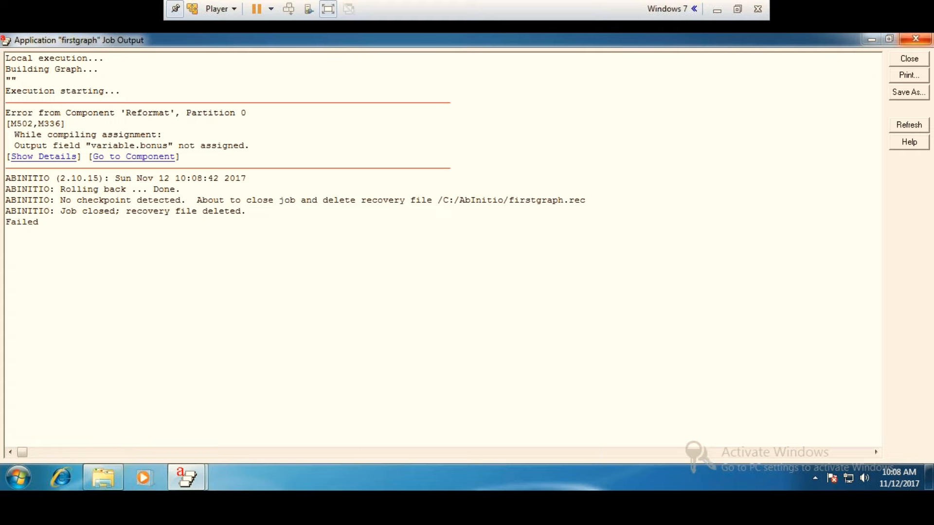
click(915, 39)
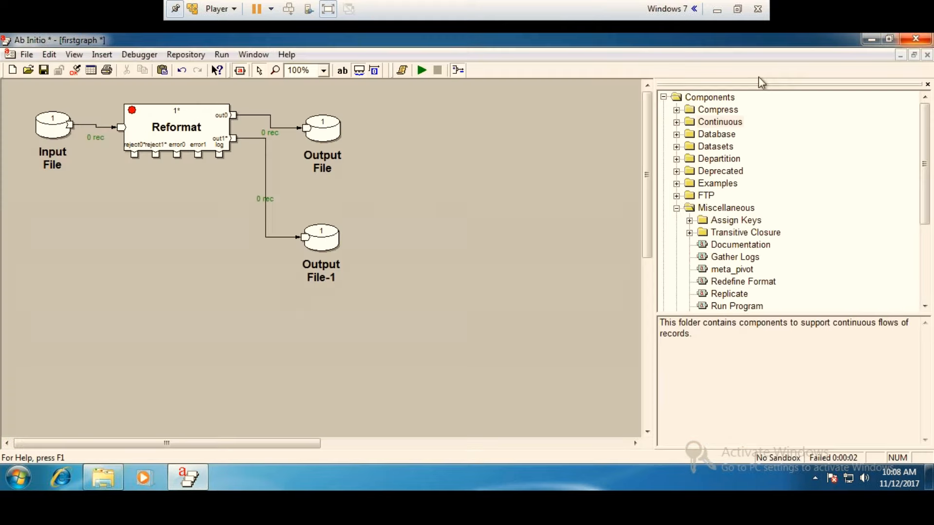
Inspect the Reformat's transform1 parameter in the Transform Editor and close the editor.
double_click(181, 131)
click(372, 99)
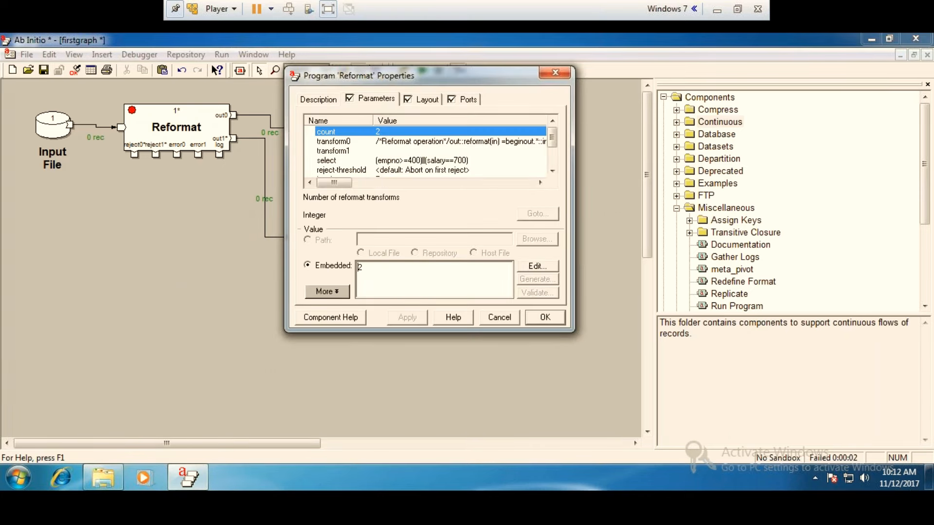
double_click(397, 152)
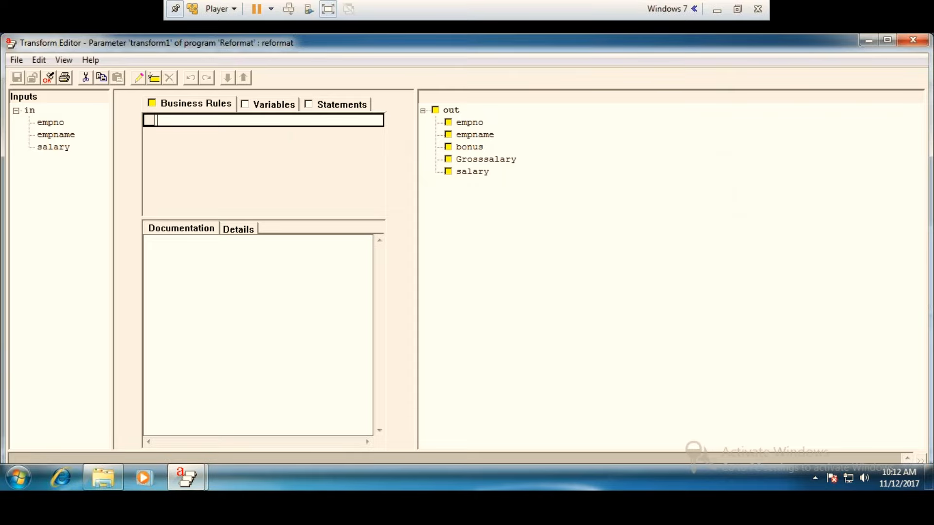
click(905, 42)
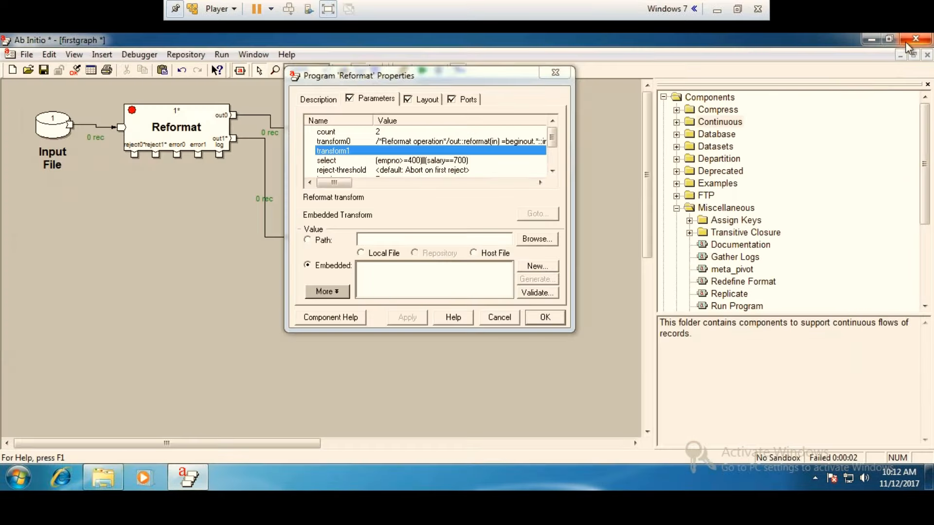
Copy the complete transform0 code from the Reformat's embedded transform and close its text editor.
double_click(459, 142)
click(63, 59)
click(83, 78)
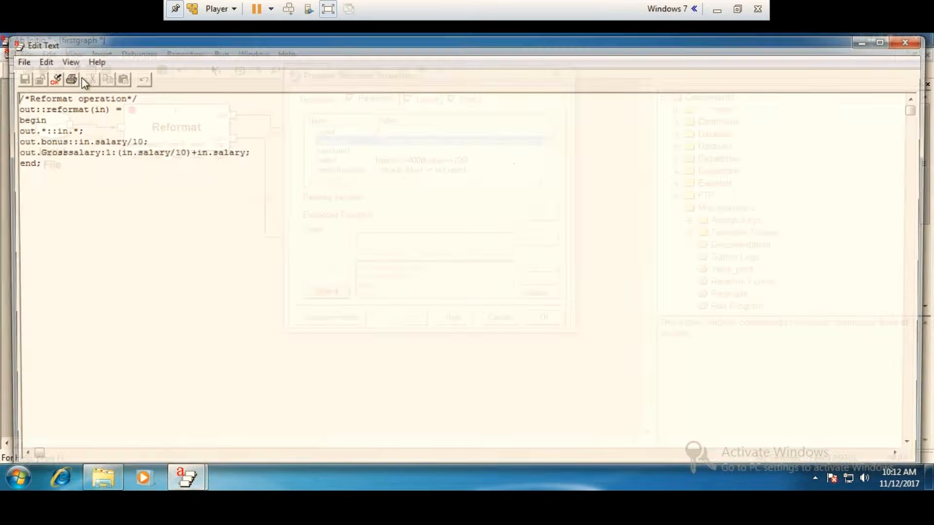
drag(59, 179, 5, 91)
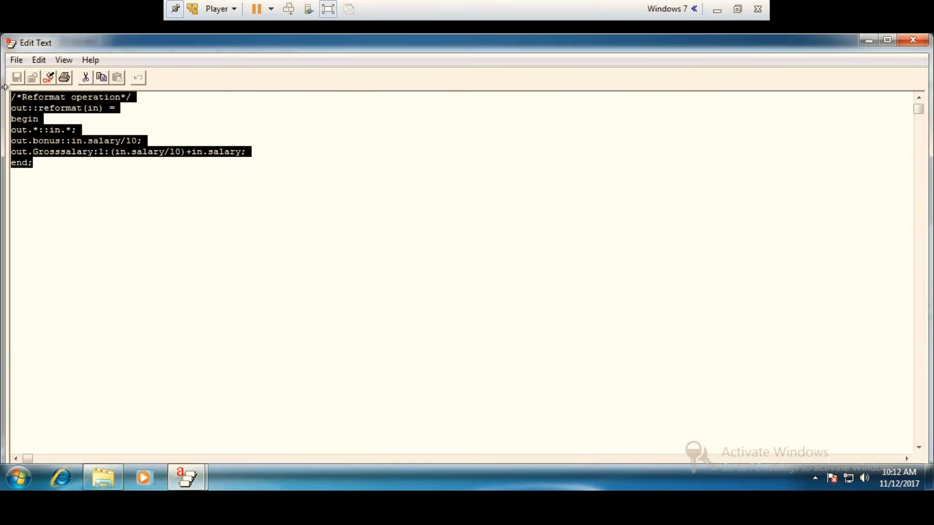
key(ctrl+c)
click(913, 40)
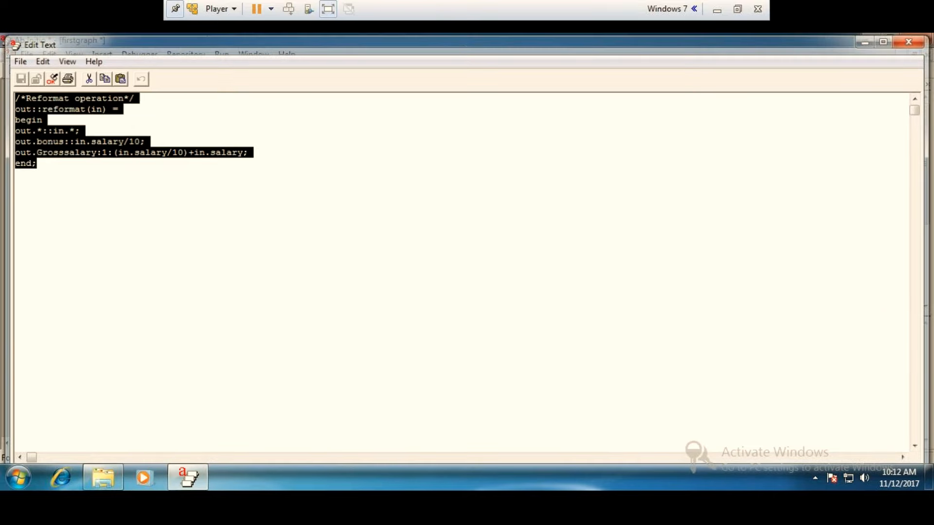
Create an embedded transform for transform1 and replace the generated default code with the copied transform0 code.
click(408, 150)
click(536, 266)
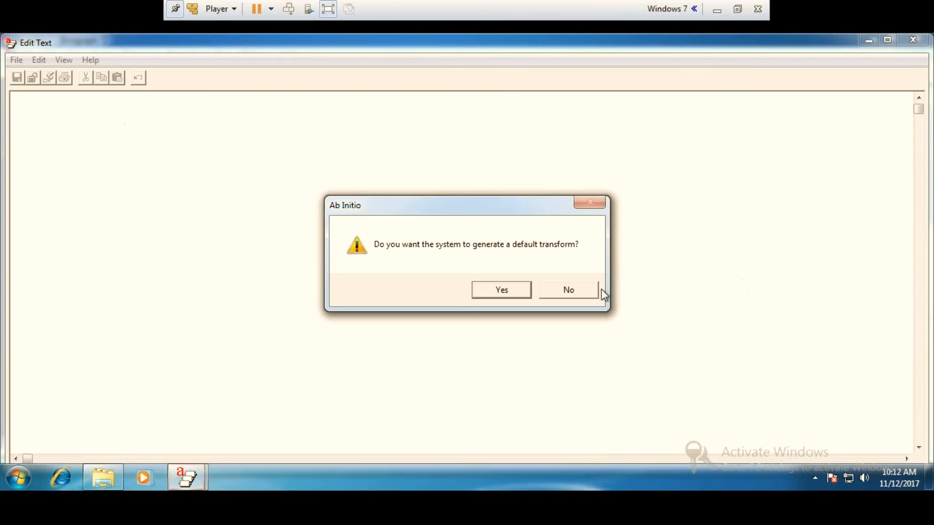
click(501, 290)
drag(83, 181, 8, 59)
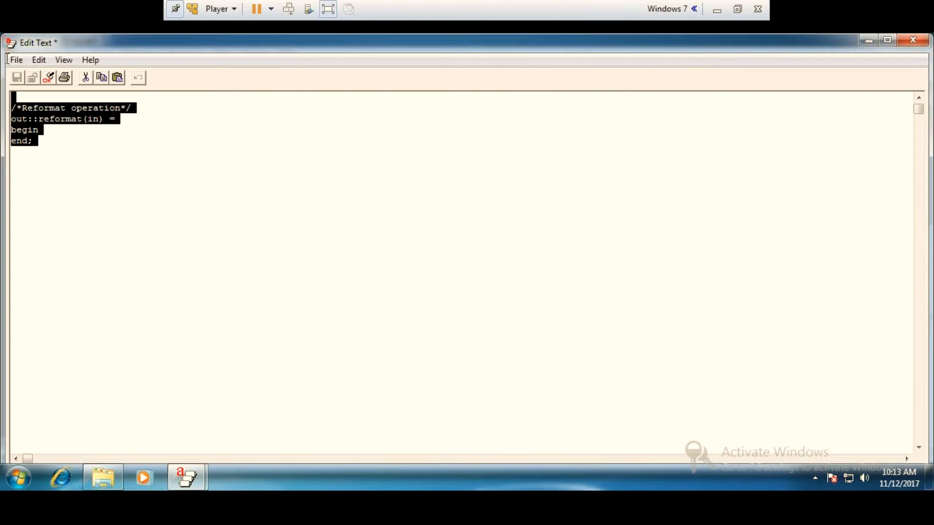
key(Delete)
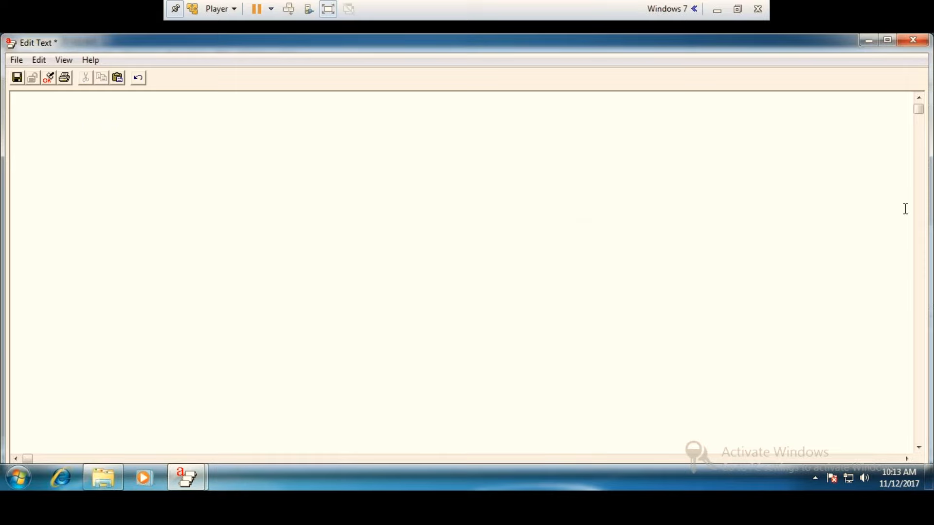
key(ctrl+v)
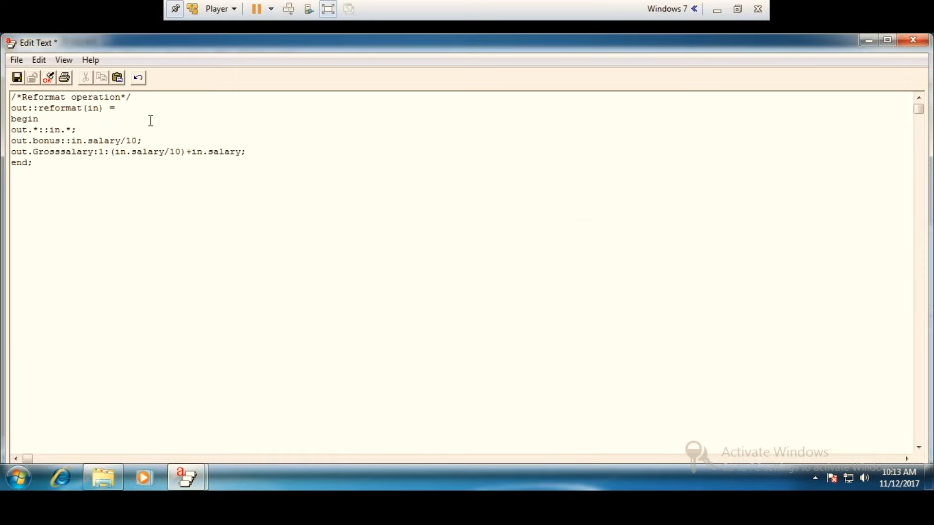
Validate the transform1 code, close its editor keeping the changes, and accept the Reformat properties.
click(48, 77)
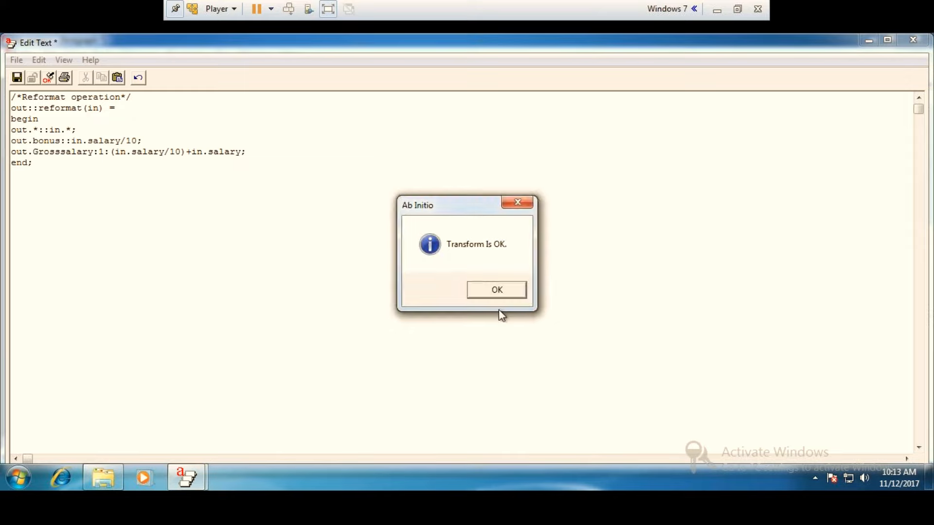
click(497, 290)
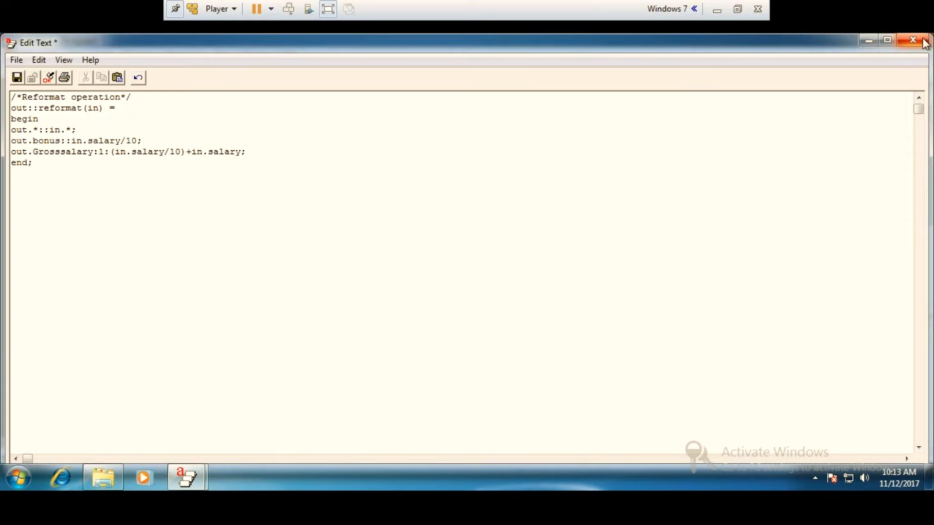
click(913, 40)
click(427, 292)
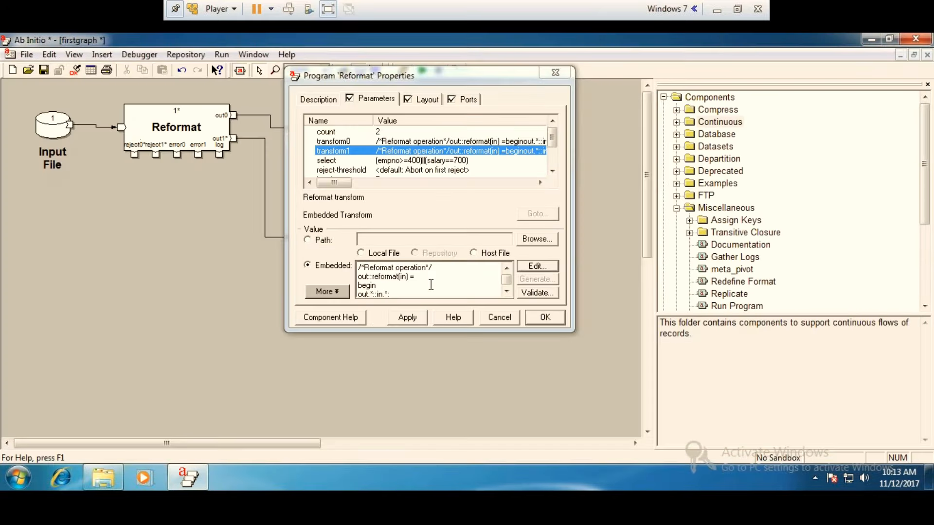
click(543, 318)
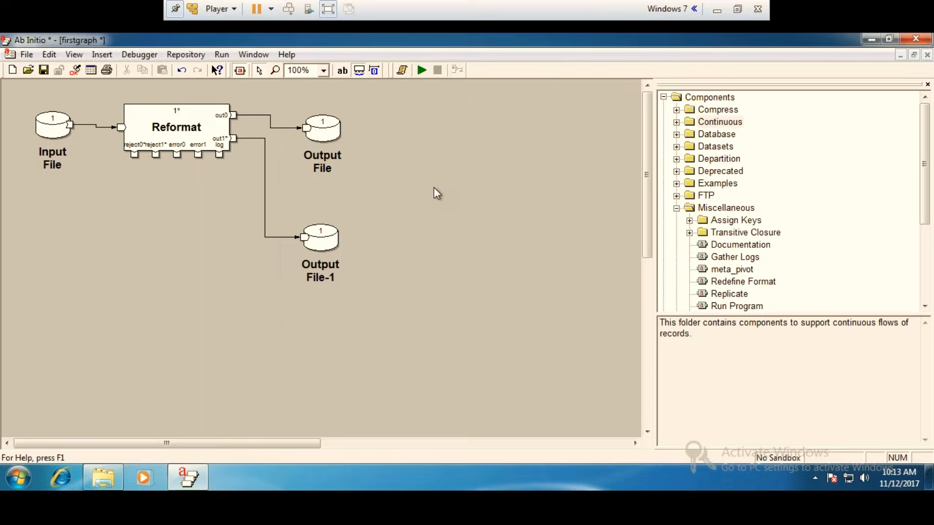
Run firstgraph with both output files connected and close the job output.
click(422, 71)
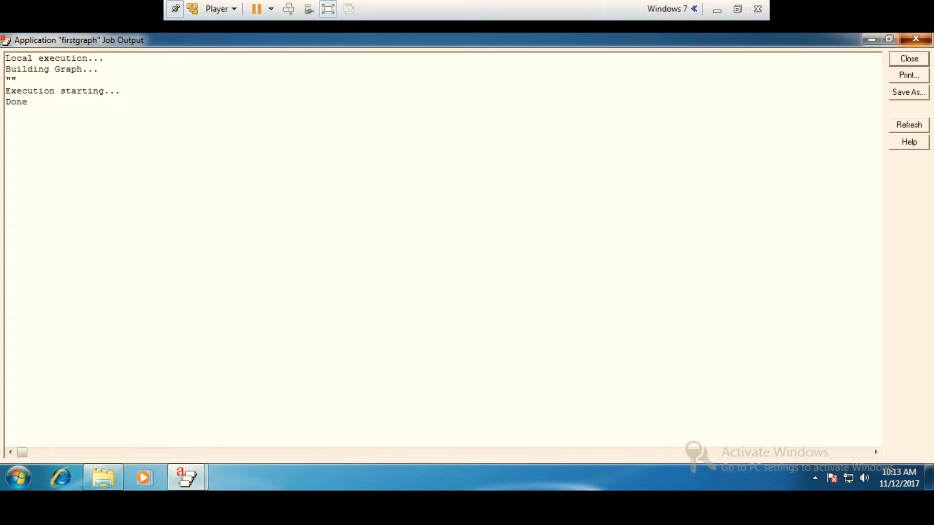
click(916, 38)
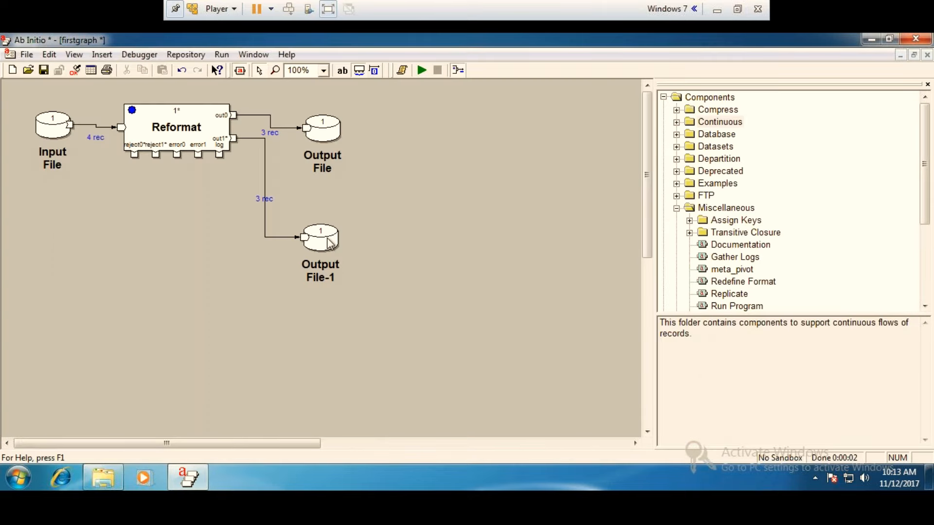